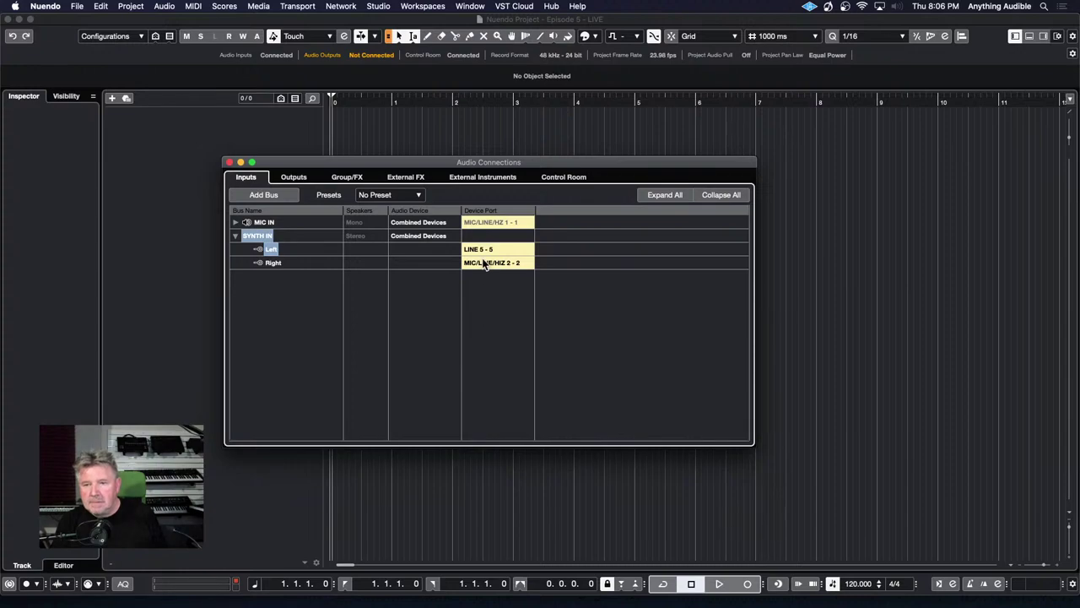
Step: Assign the right channel of the SYNTH IN bus to LINE 6 - 6 and close the audio connections
left_click(483, 261)
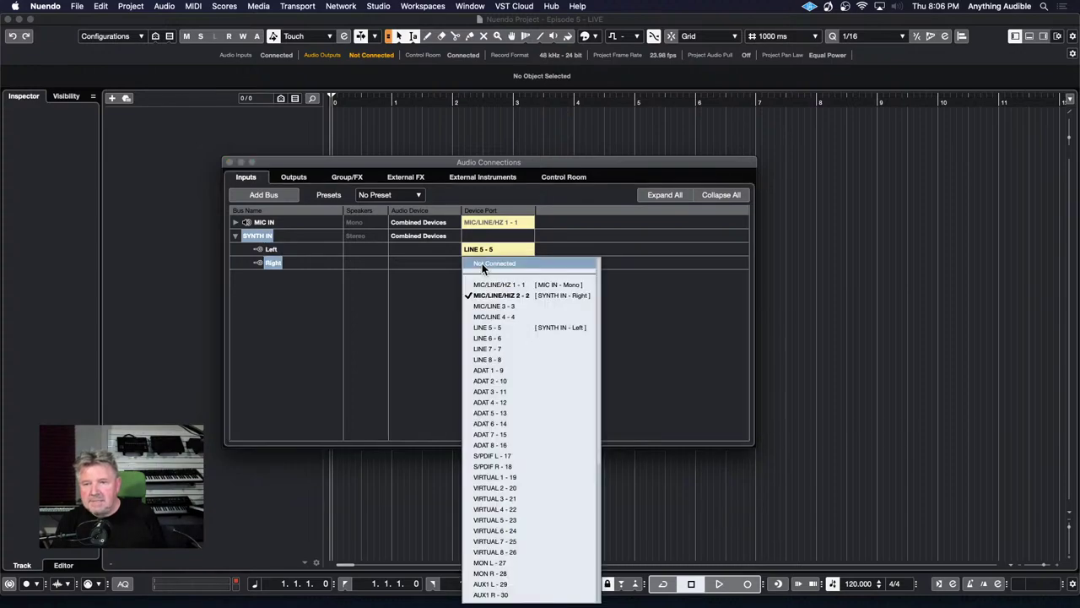
left_click(482, 339)
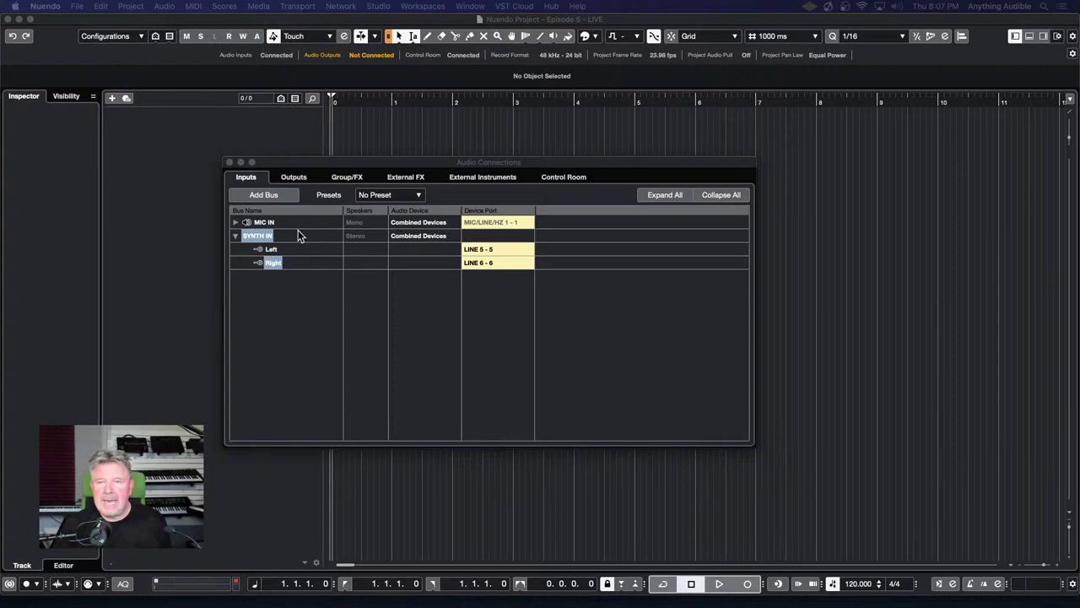
key("F4")
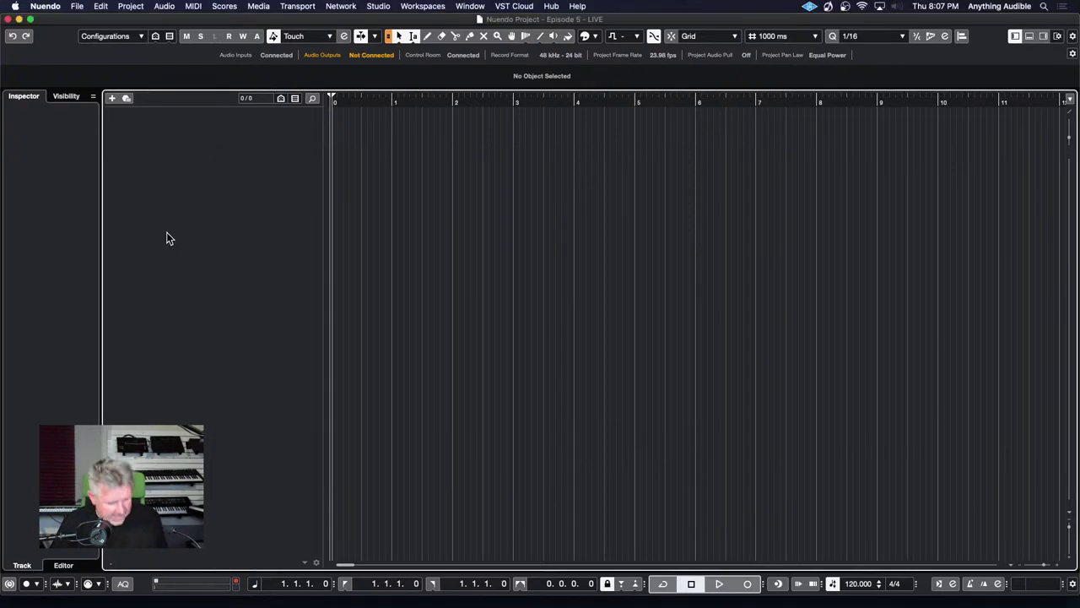
Step: Add a mono audio track fed by the MIC IN bus, named with the vocalist's first name followed by VOX
key("t")
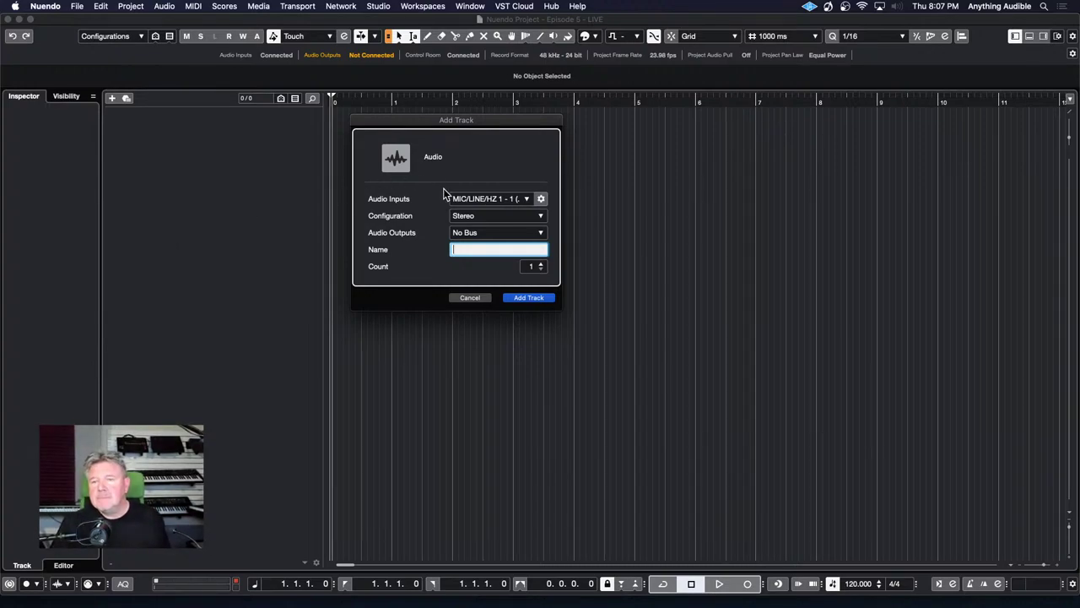
left_click(467, 202)
left_click(466, 201)
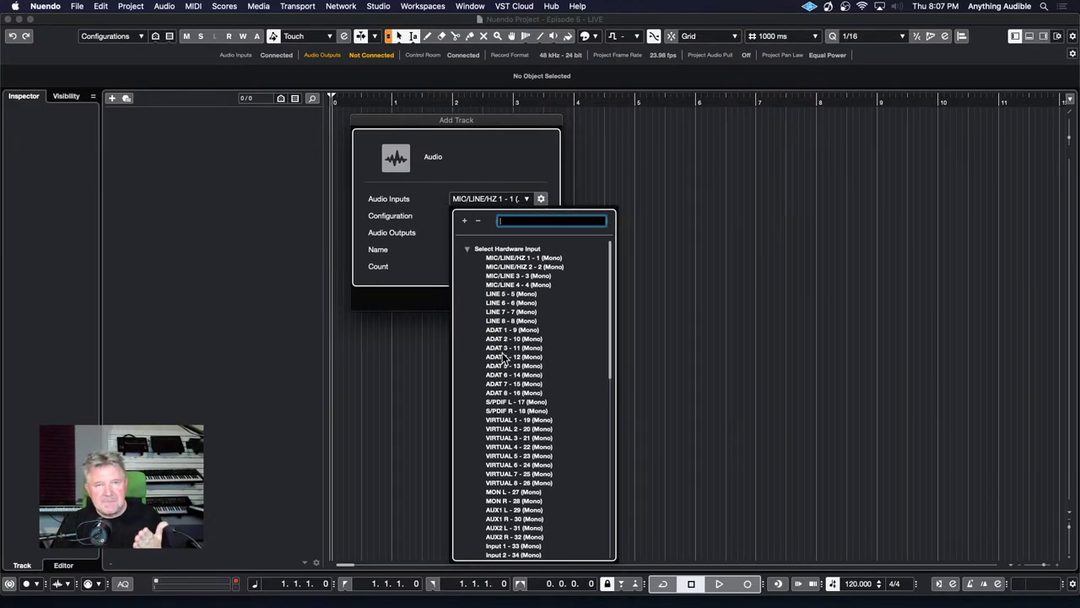
left_click(468, 250)
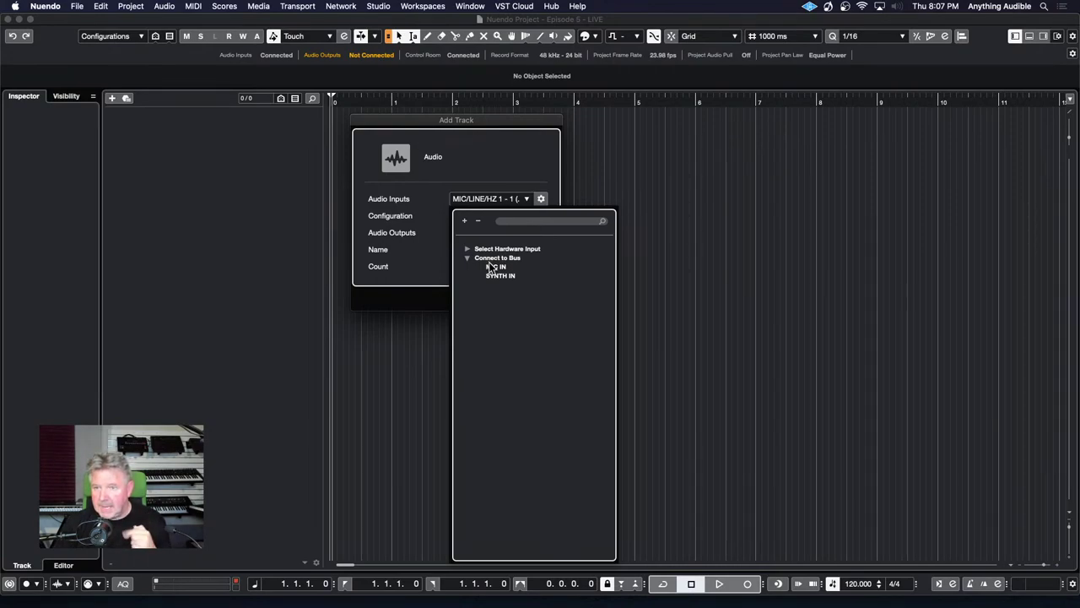
left_click(489, 265)
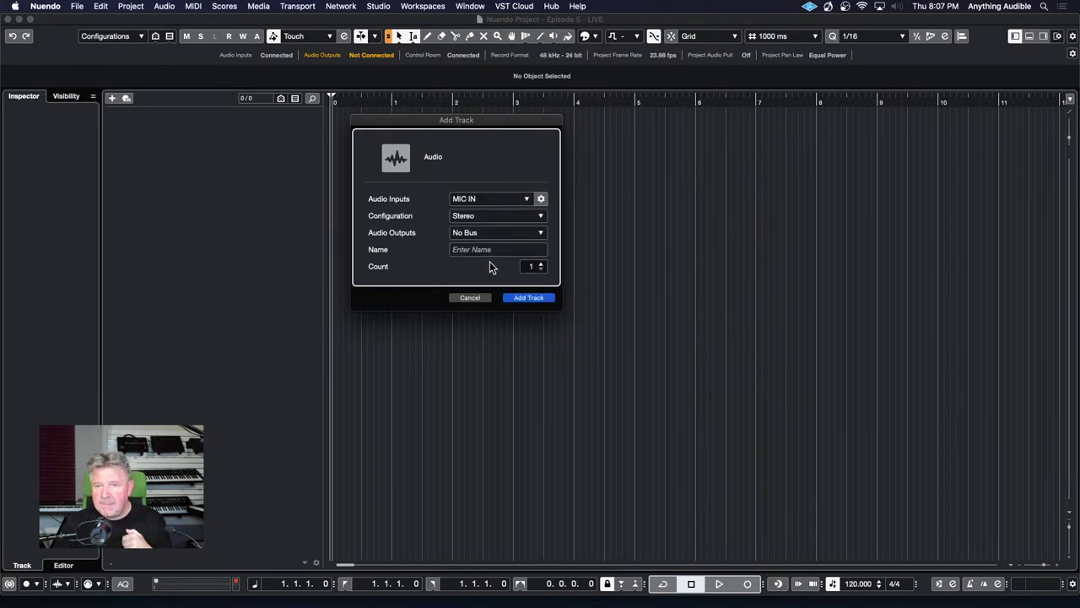
left_click(494, 216)
left_click(494, 217)
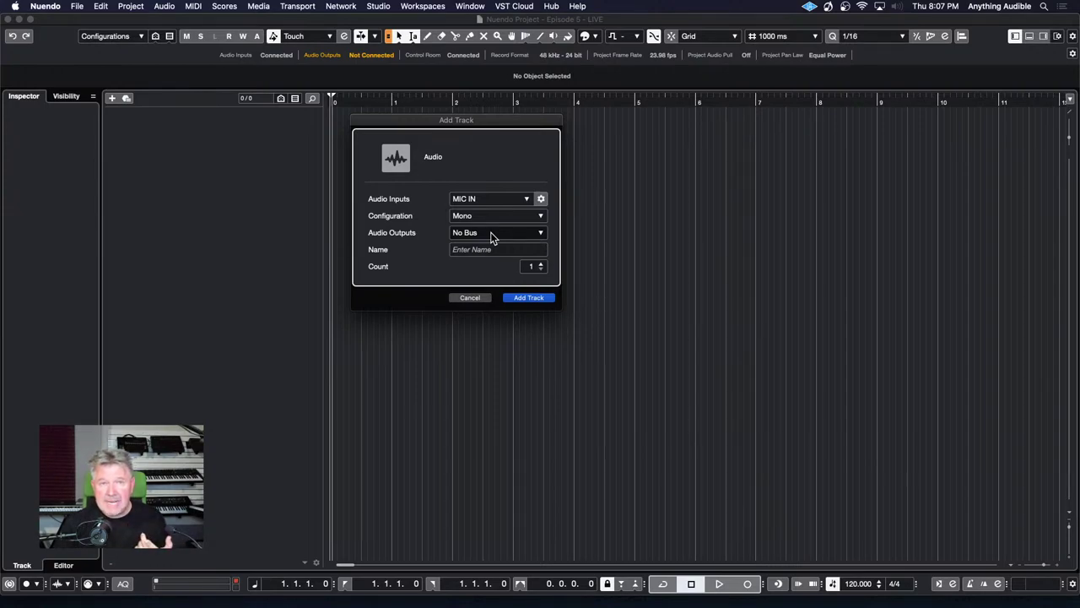
left_click(492, 249)
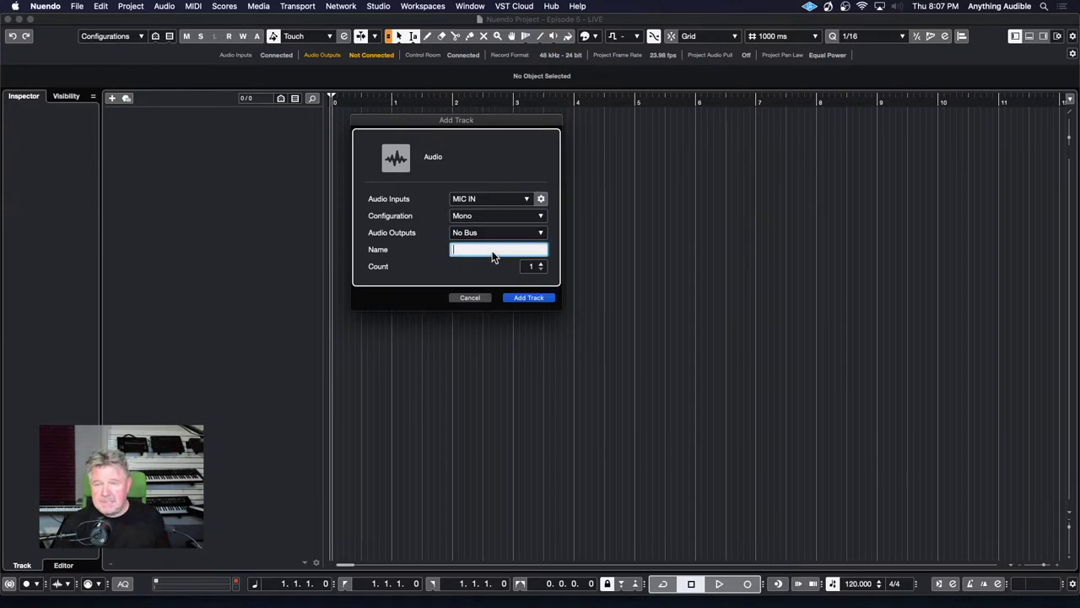
type("LEE VOX")
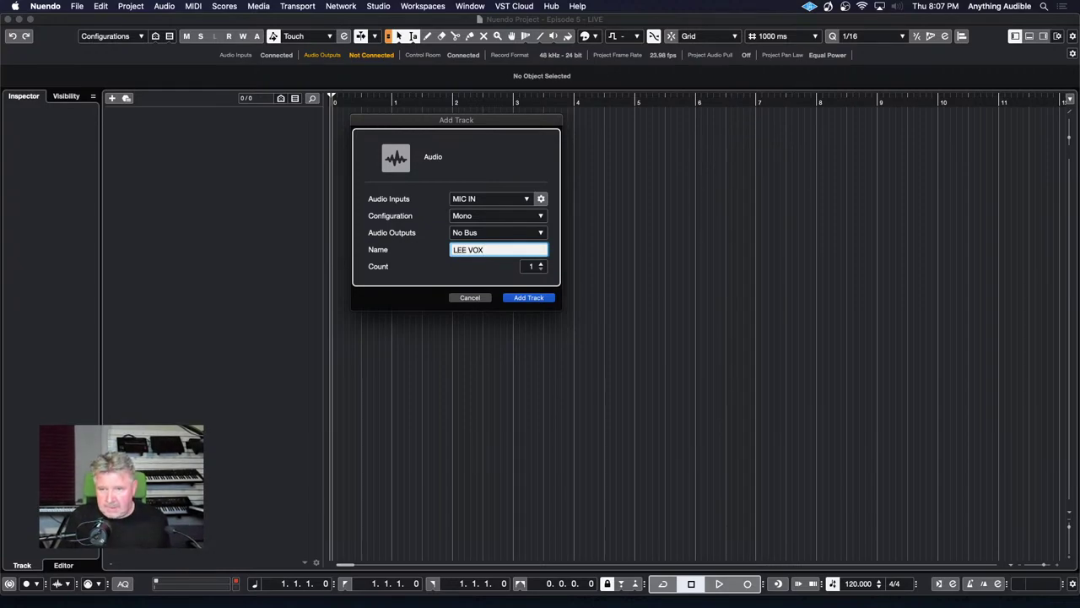
key("Return")
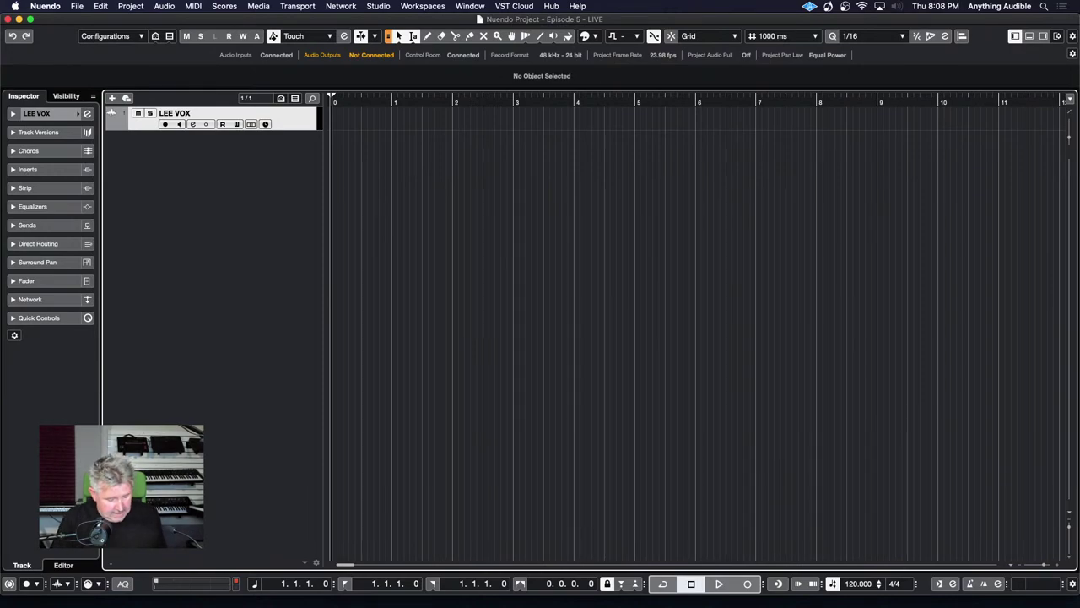
Step: Add a stereo audio track named SYNTH with the SYNTH IN bus as its input
key("t")
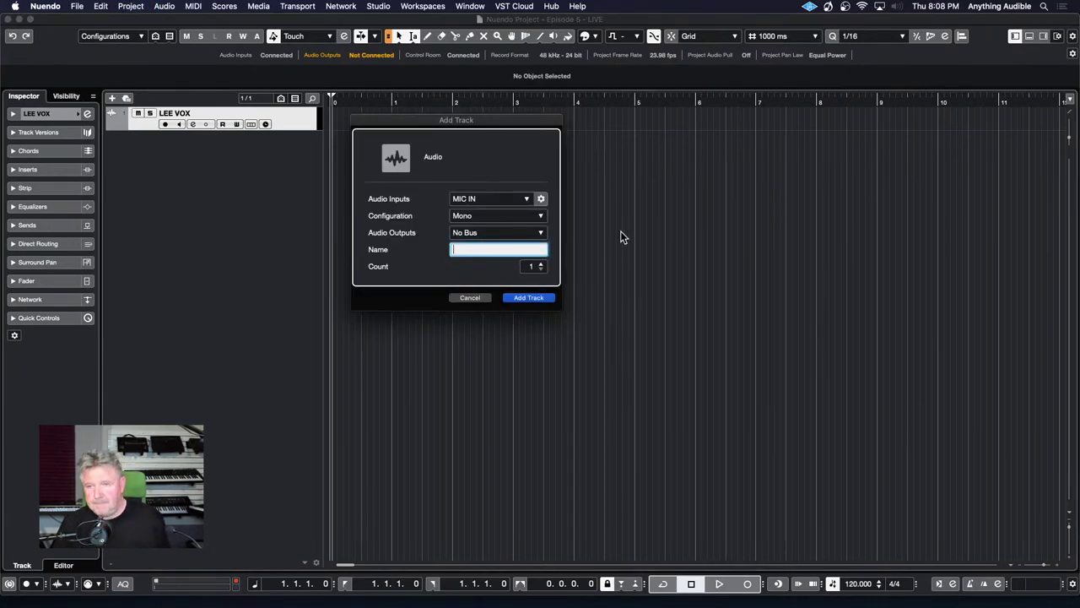
left_click(529, 200)
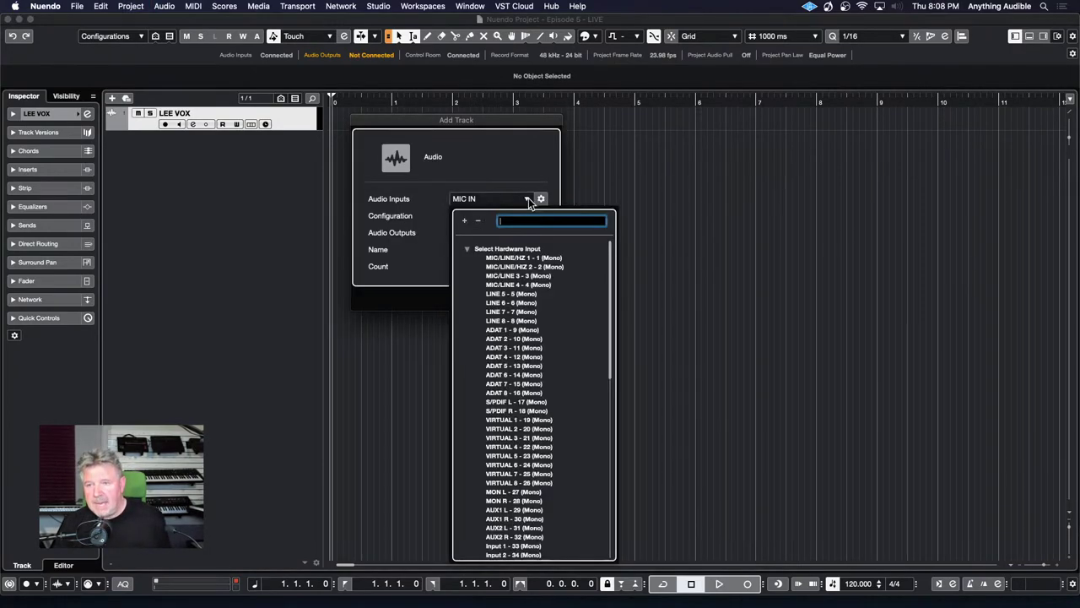
left_click(468, 250)
left_click(498, 274)
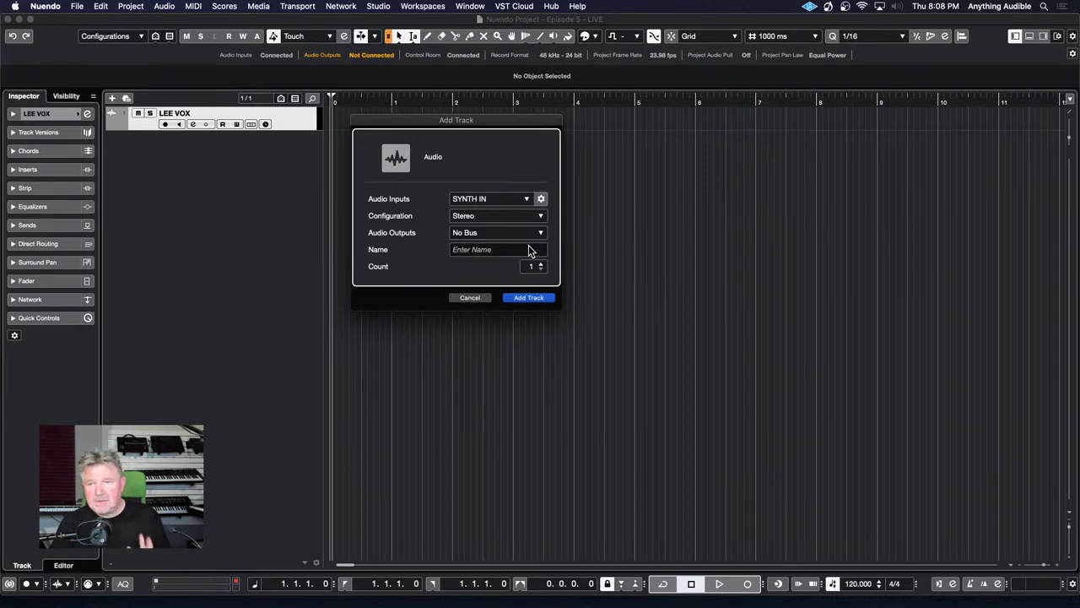
left_click(530, 251)
type("SYNTH")
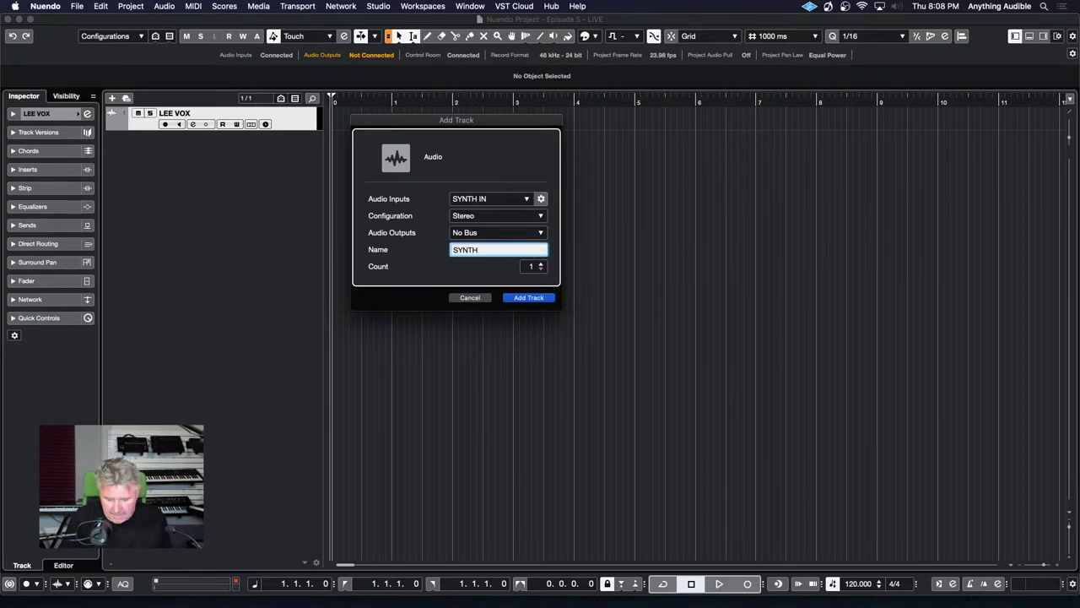
key("Return")
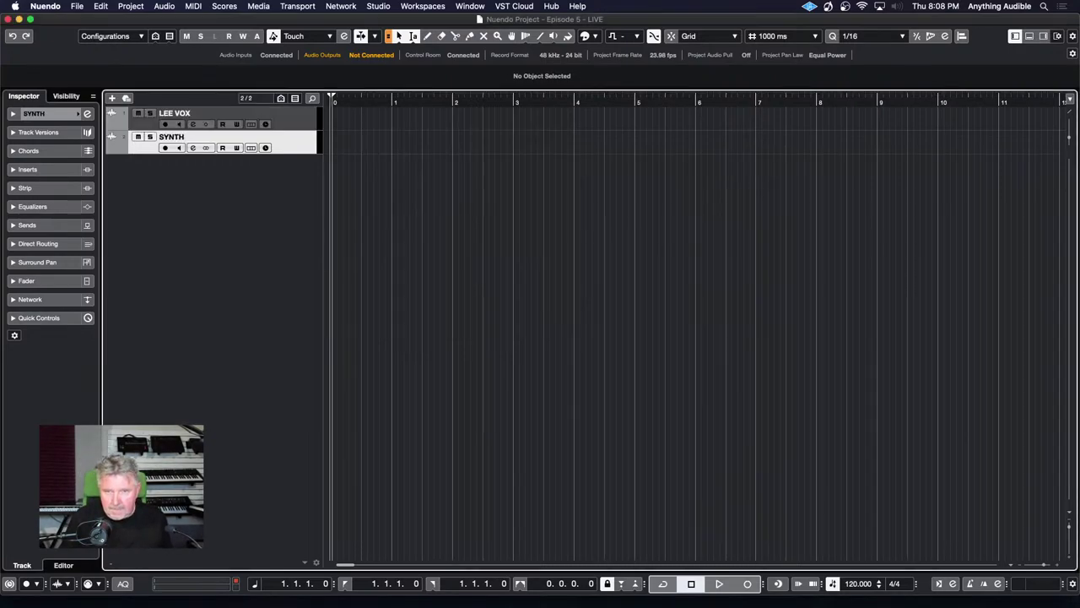
Step: Select both audio tracks and increase their height by two zoom steps
left_click(305, 119)
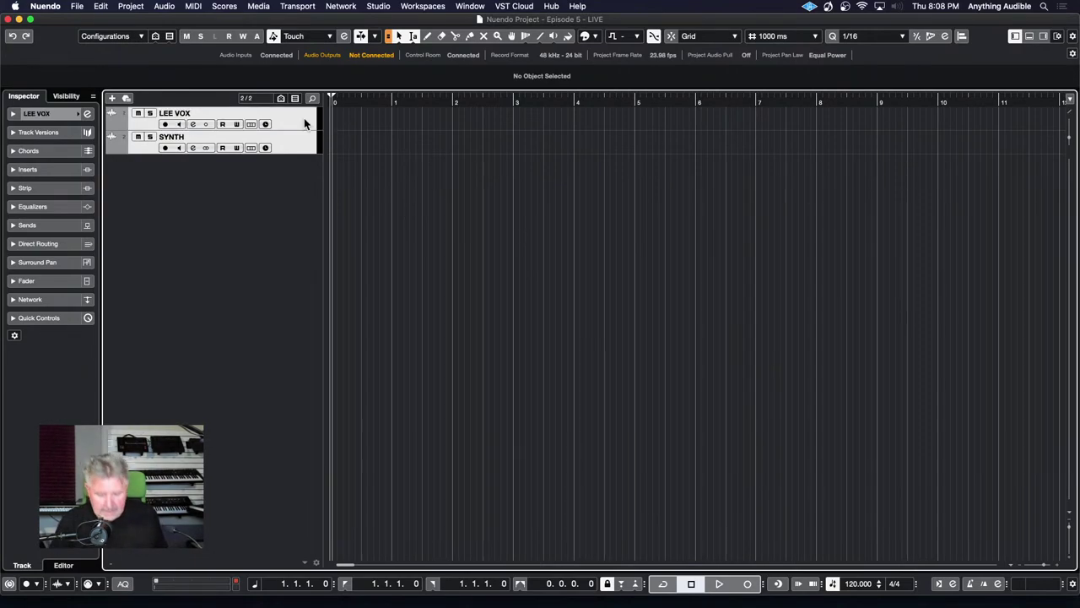
key("super+a")
key("super+Down")
key("super+Down")
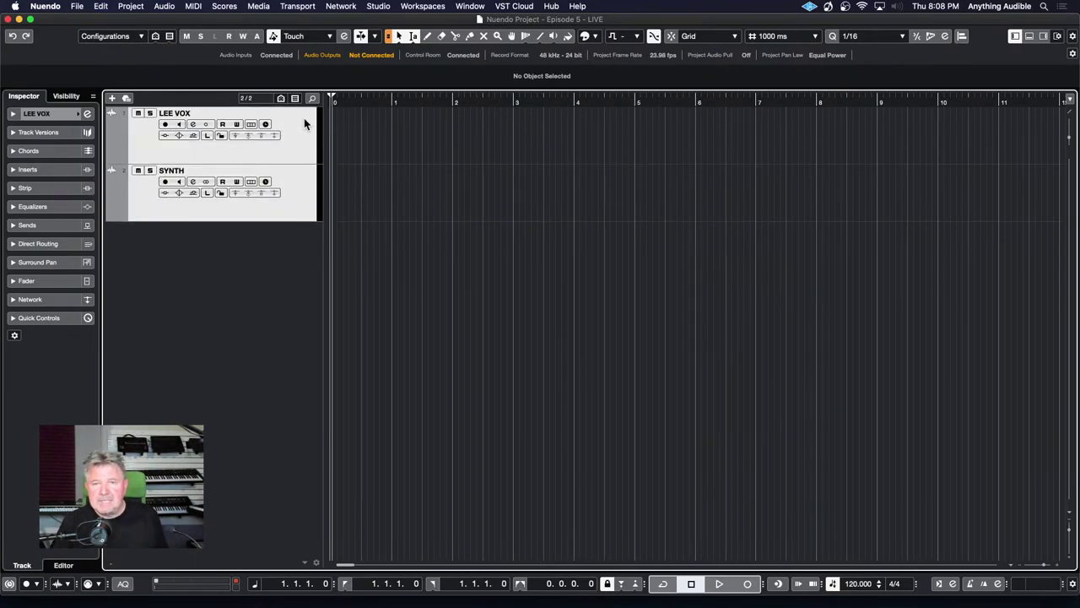
Step: Colour the vocal track green
left_click(296, 147)
left_click(122, 135)
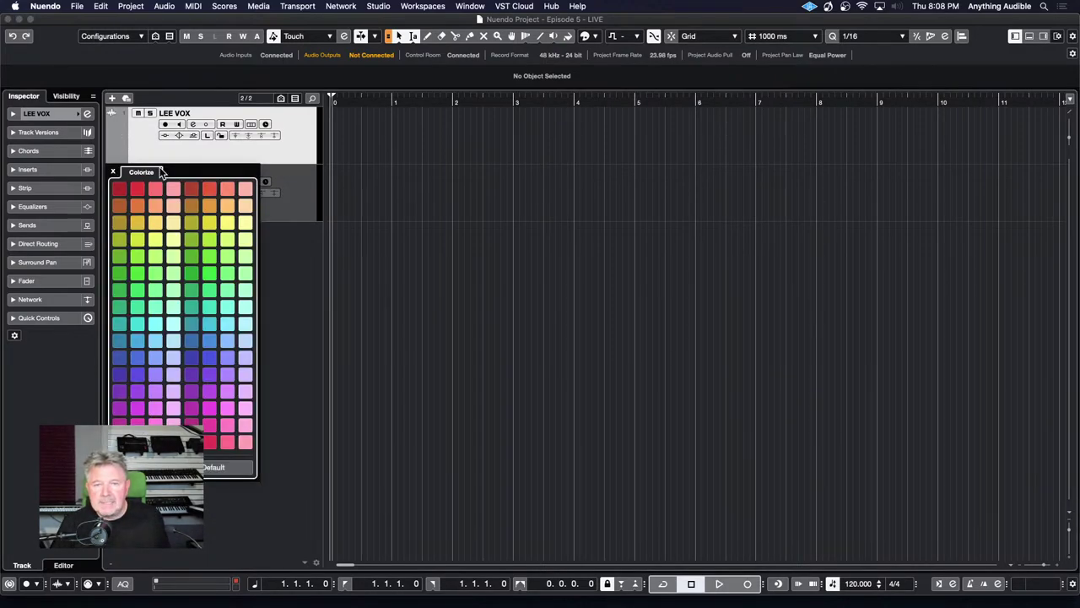
left_click(193, 273)
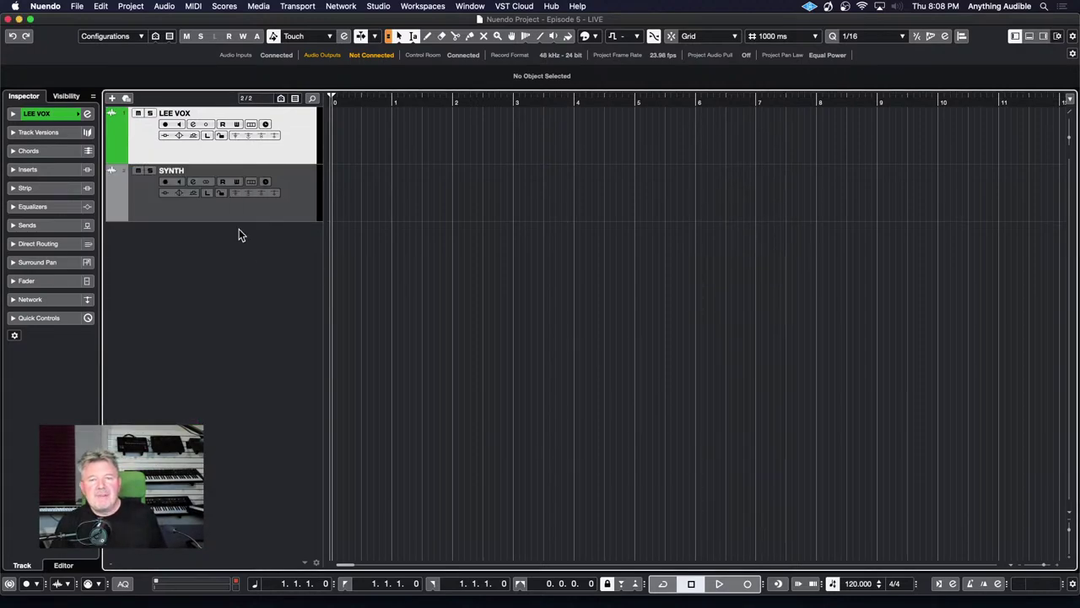
Step: Colour the SYNTH track light salmon red
left_click(139, 210)
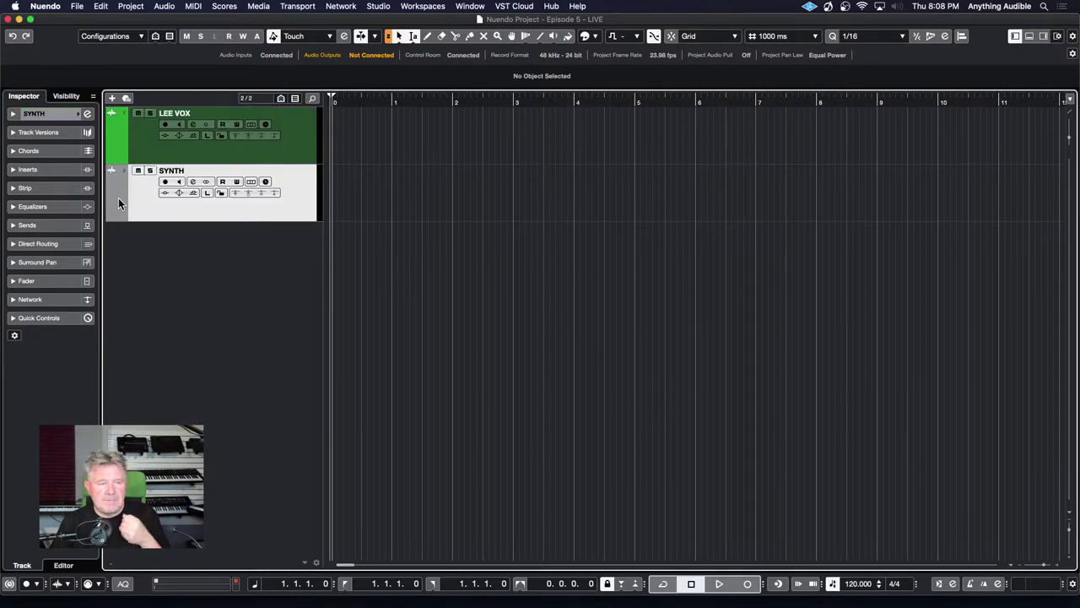
left_click(119, 197)
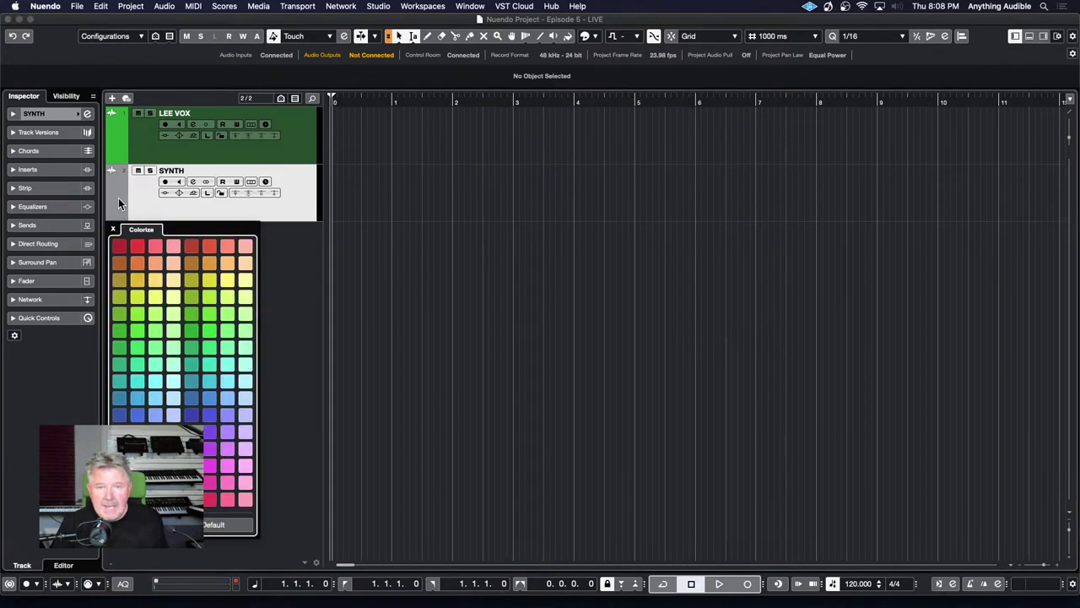
left_click(230, 247)
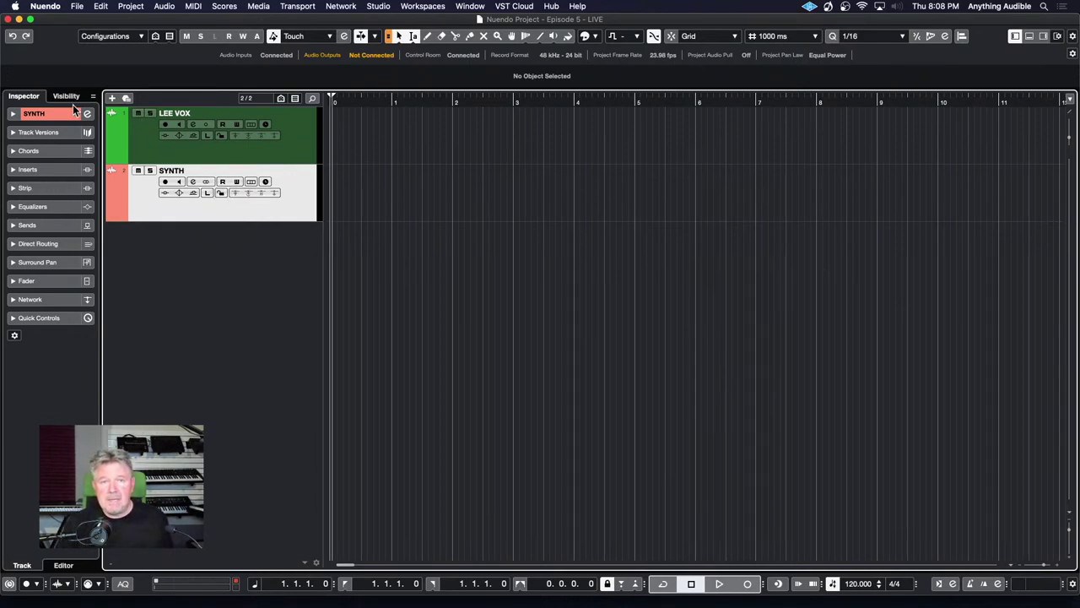
Step: Check the tracks' input routing in the Inspector and test the SYNTH track by switching its input monitoring on and off
left_click(13, 114)
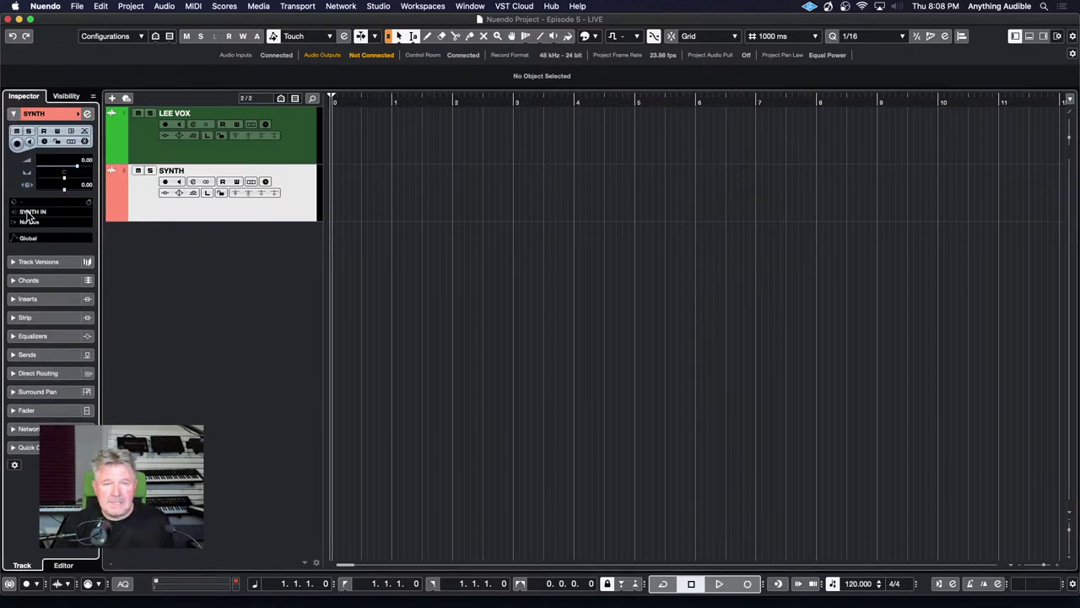
left_click(156, 152)
left_click(144, 203)
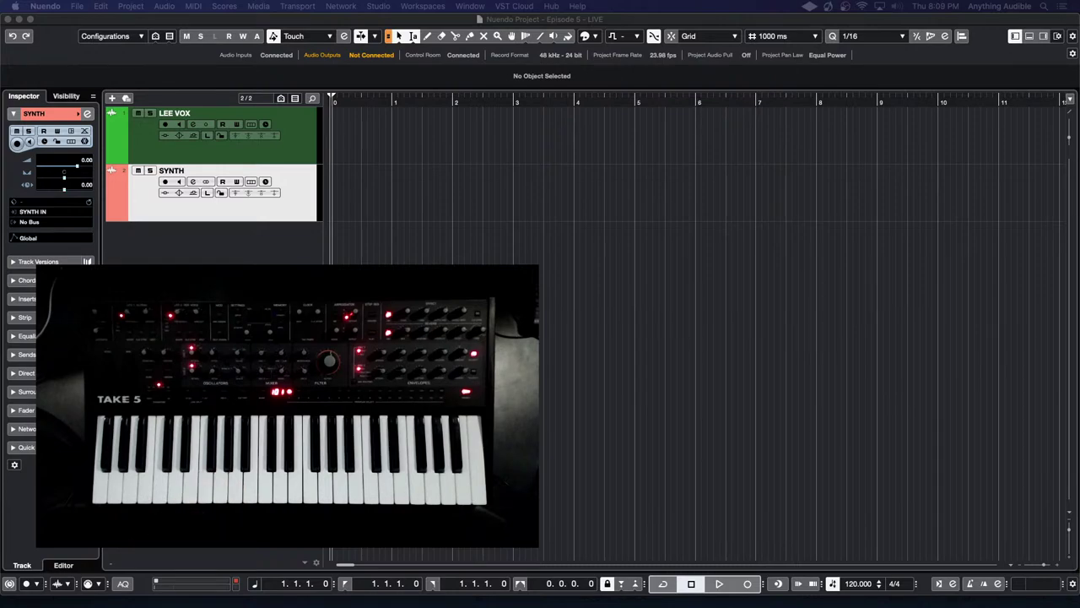
left_click(180, 184)
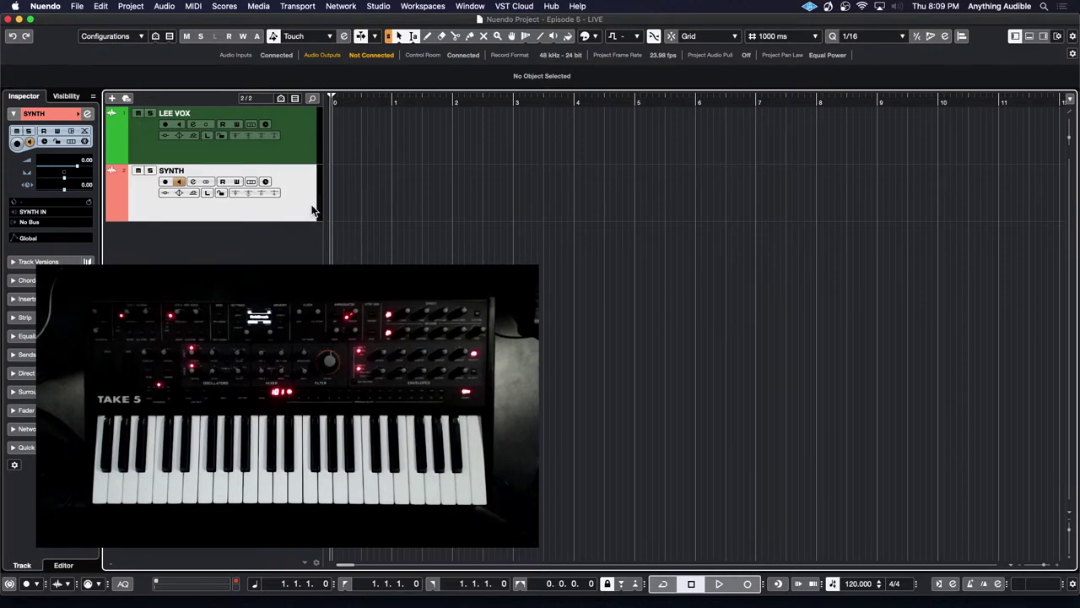
left_click(178, 183)
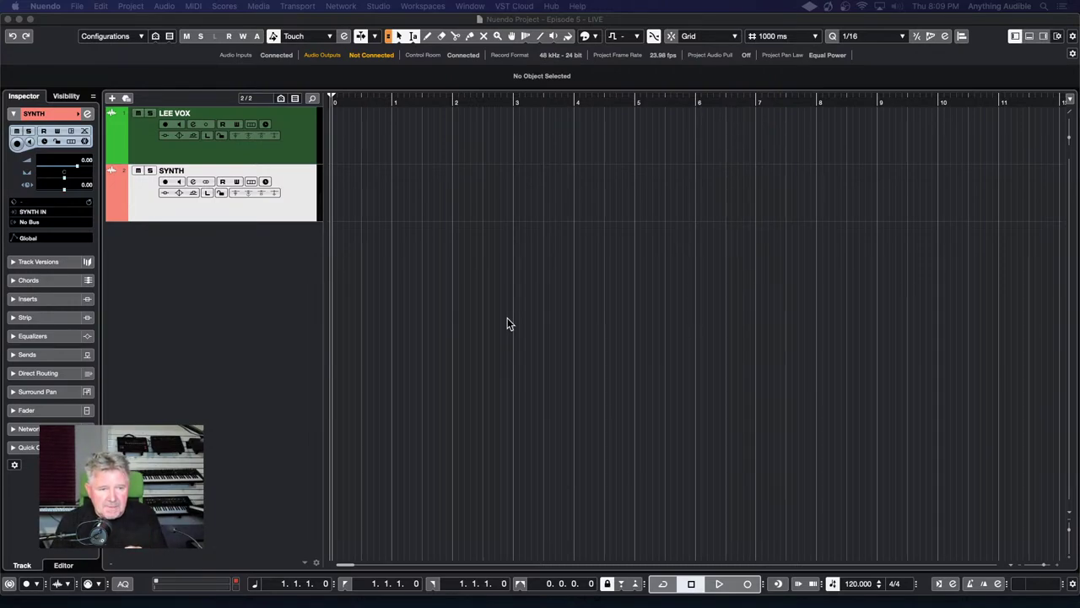
Step: Review the input bus port assignments, and test the microphone by switching the vocal track's input monitoring on and off
left_click(380, 6)
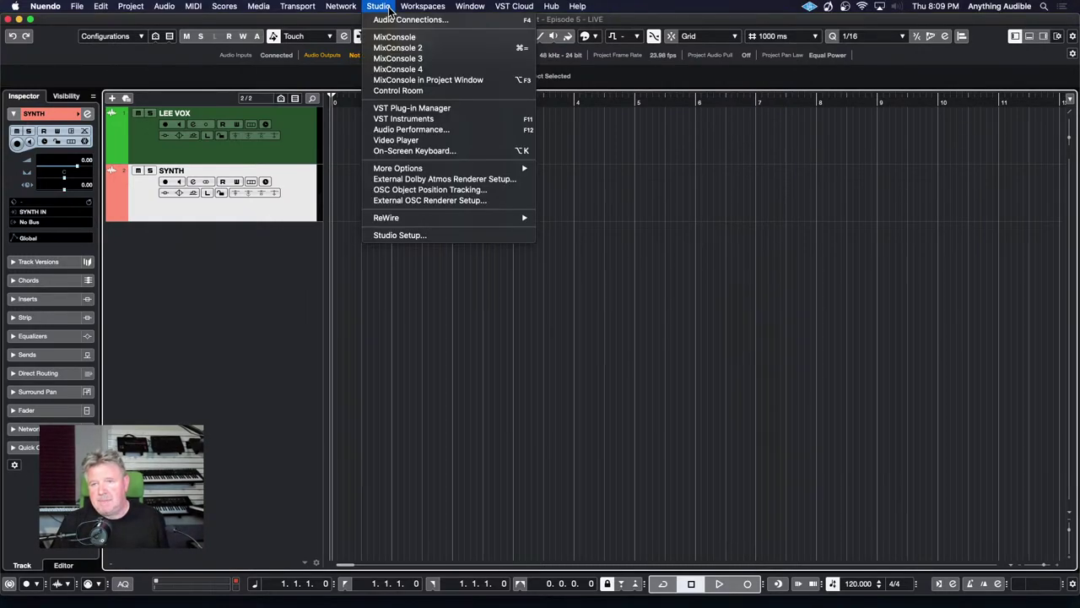
left_click(393, 20)
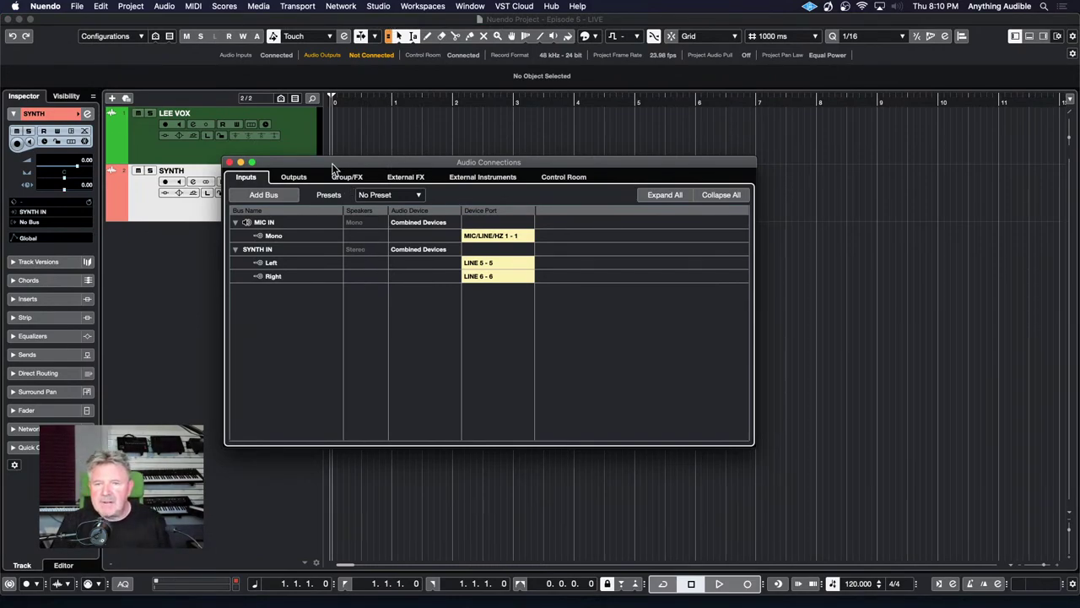
left_click(229, 161)
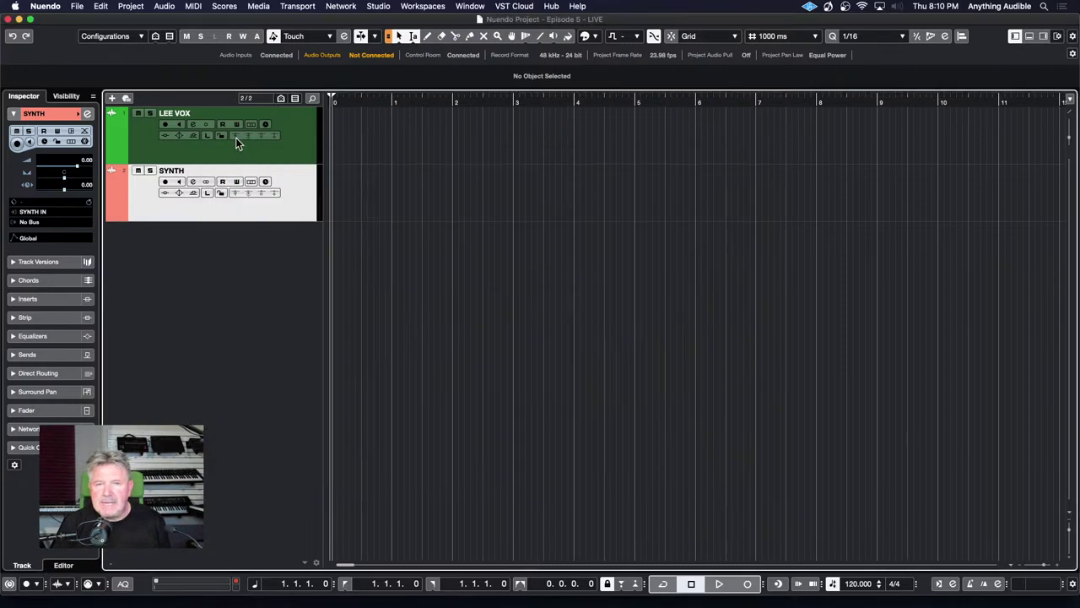
left_click(180, 125)
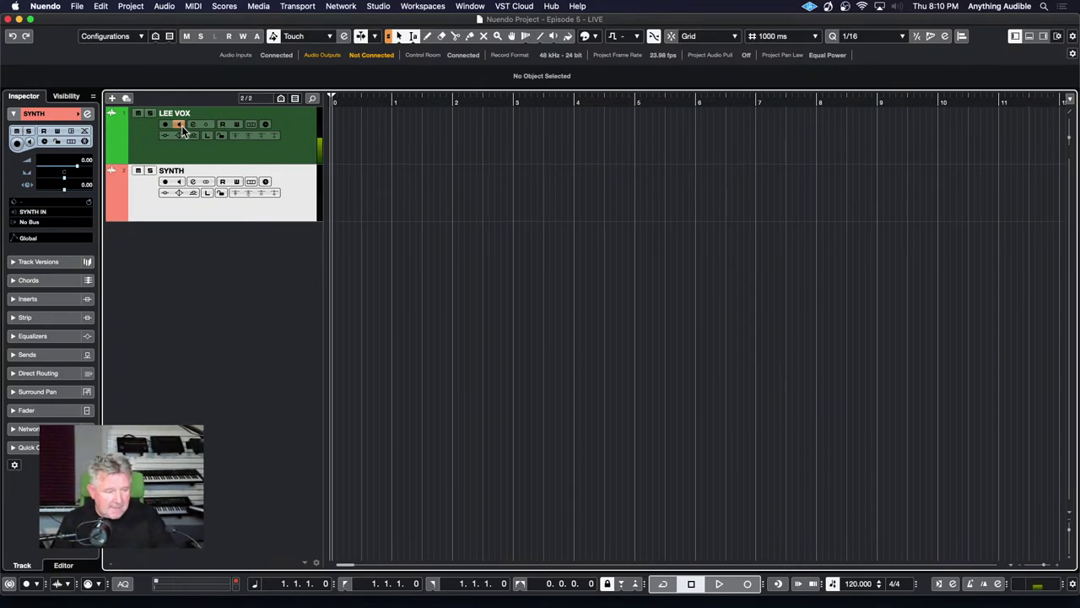
left_click(181, 127)
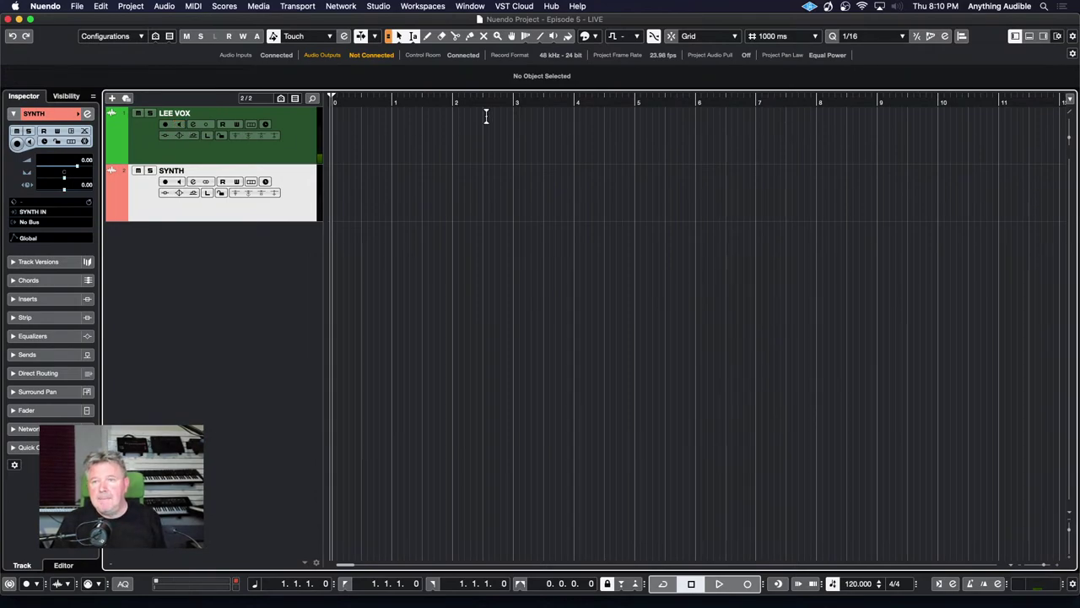
Step: Add a stereo output bus named OUTPUT in the audio connections and set its audio device to Not Connected
left_click(378, 7)
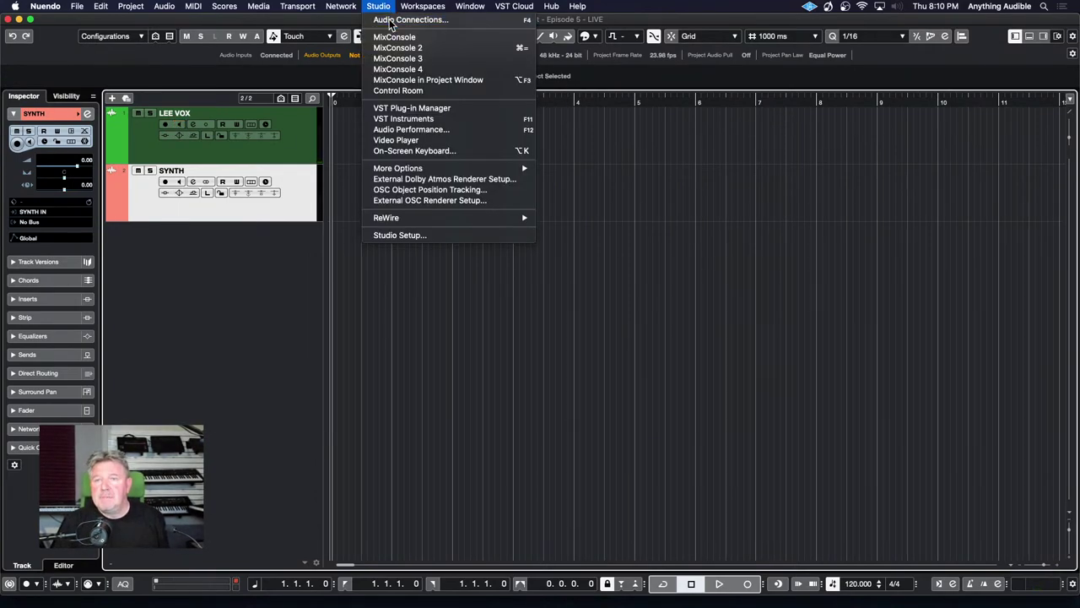
left_click(391, 21)
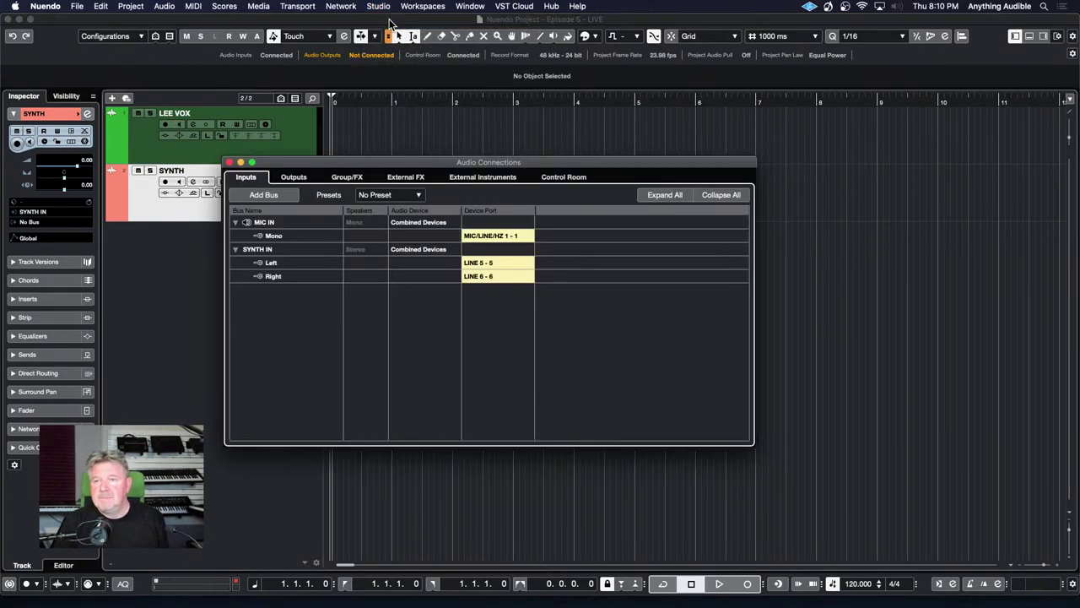
left_click(295, 178)
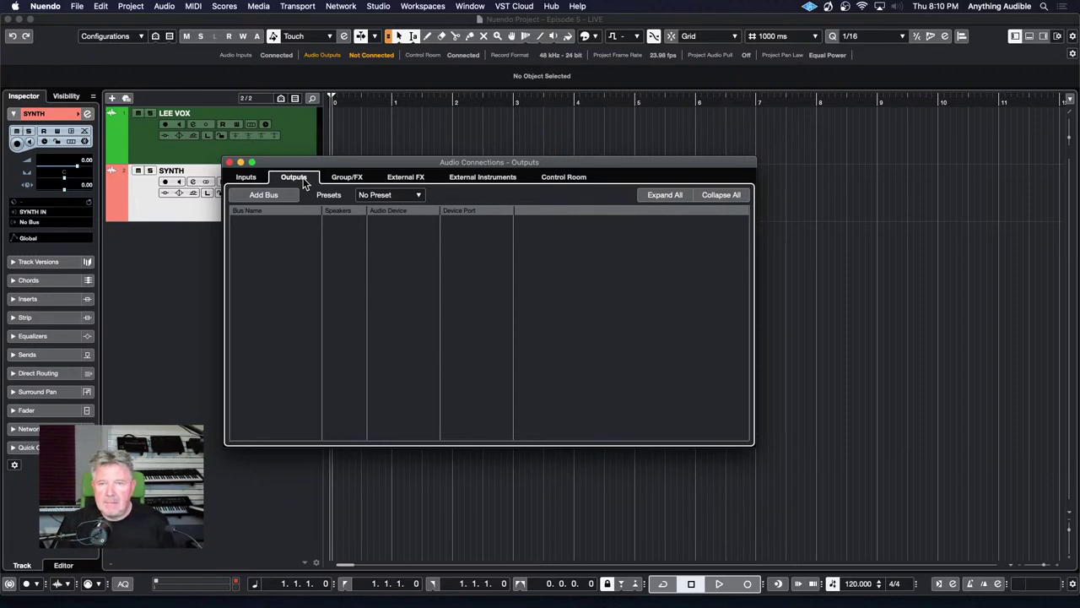
left_click(287, 196)
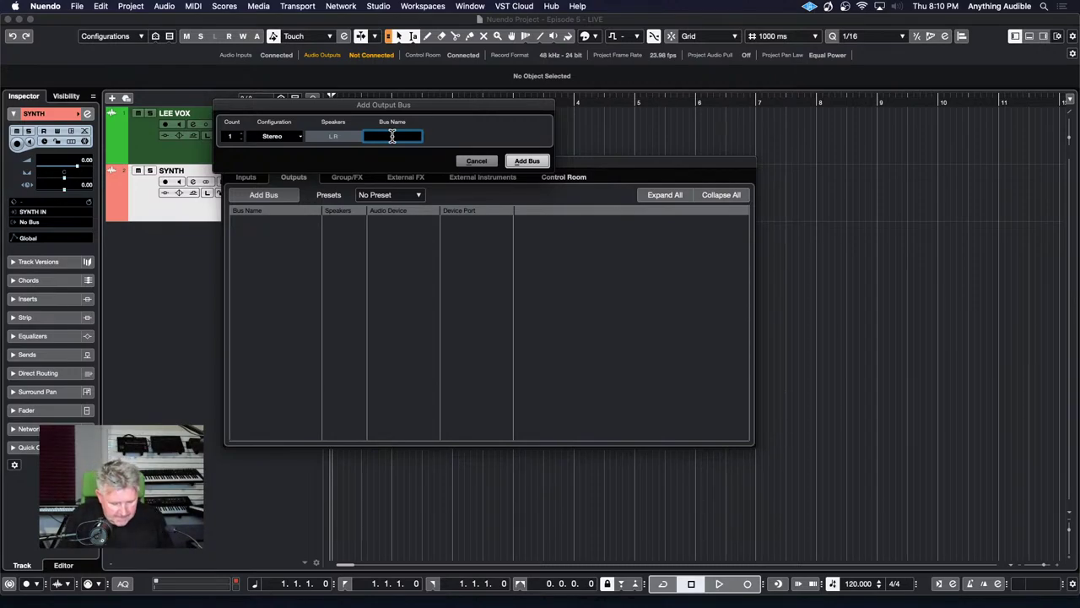
type("OUTPU")
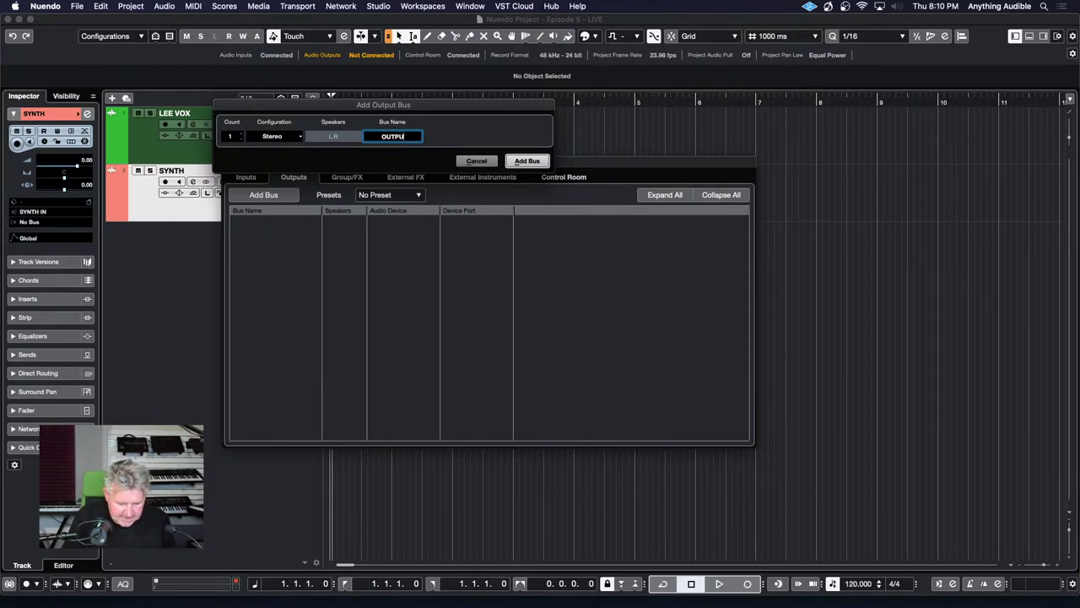
type("T")
key("Return")
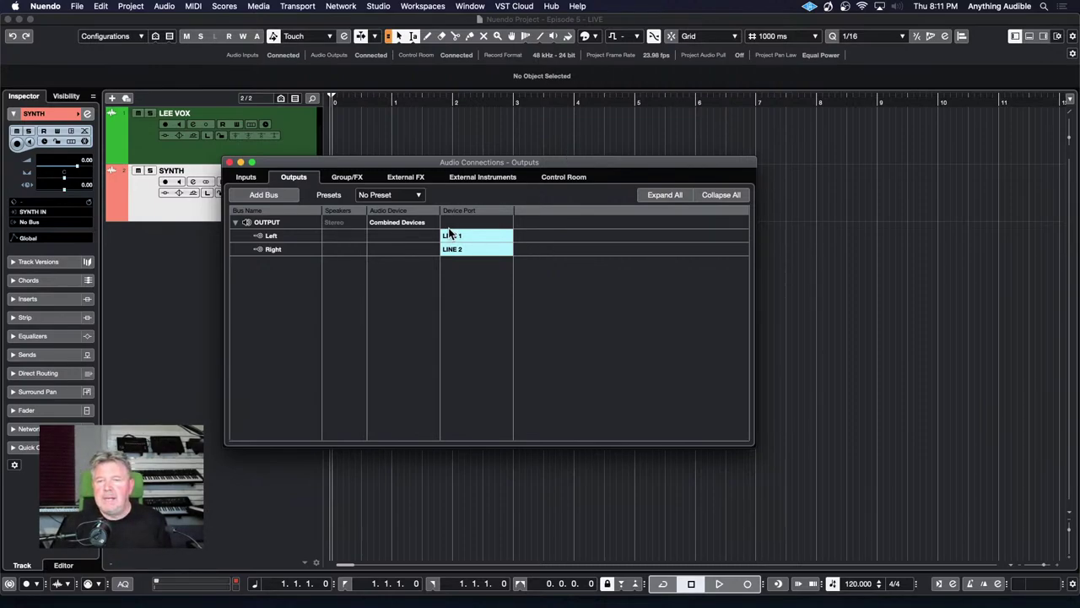
left_click(418, 223)
left_click(418, 233)
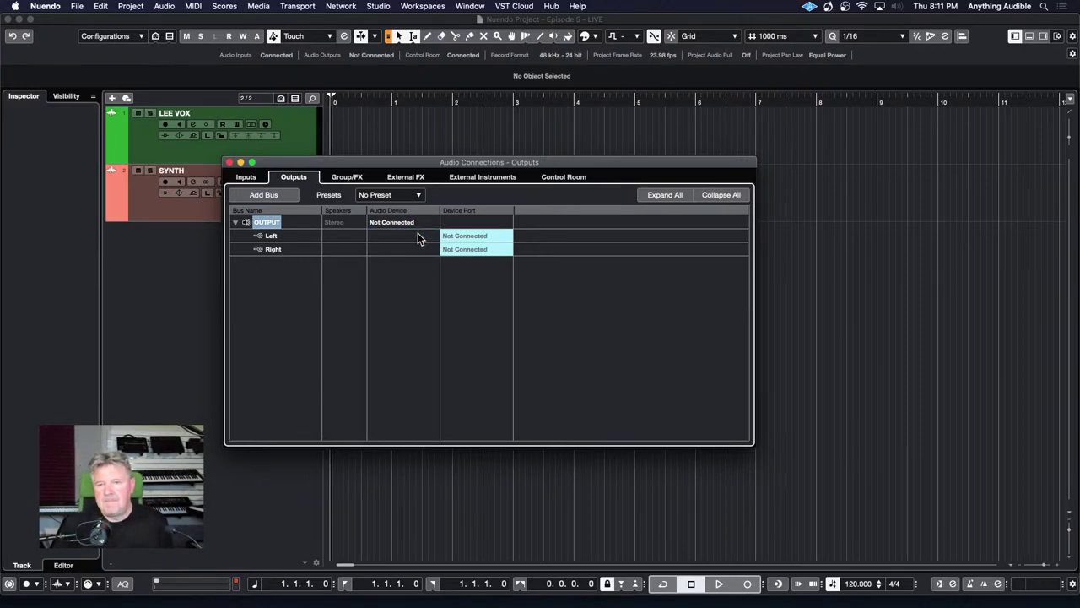
Step: Add a second stereo output bus named BOUNCE and set its audio device to Not Connected
left_click(289, 196)
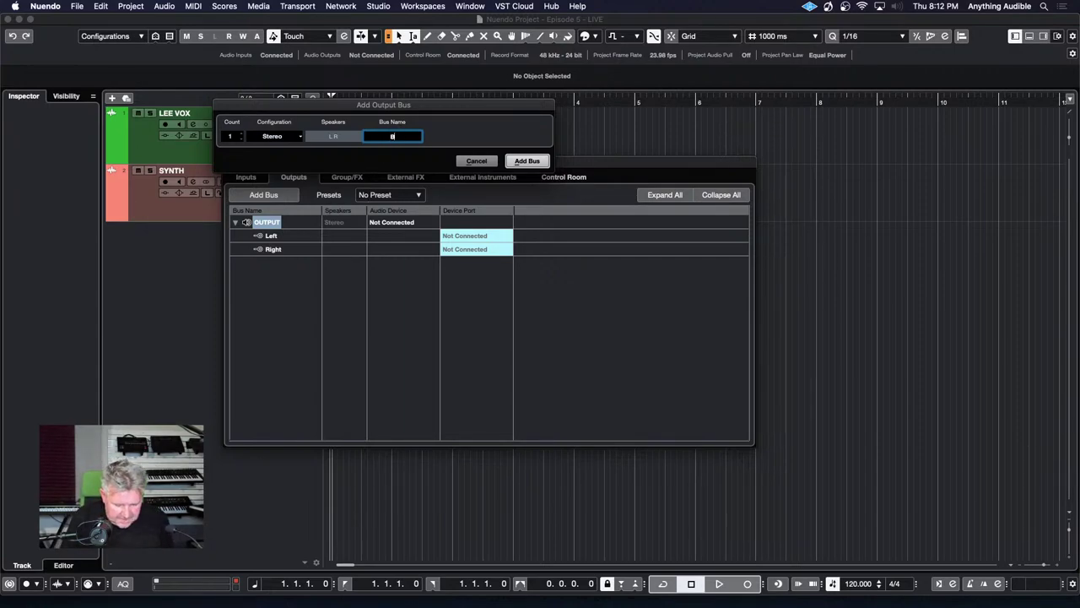
type("BOUNCE")
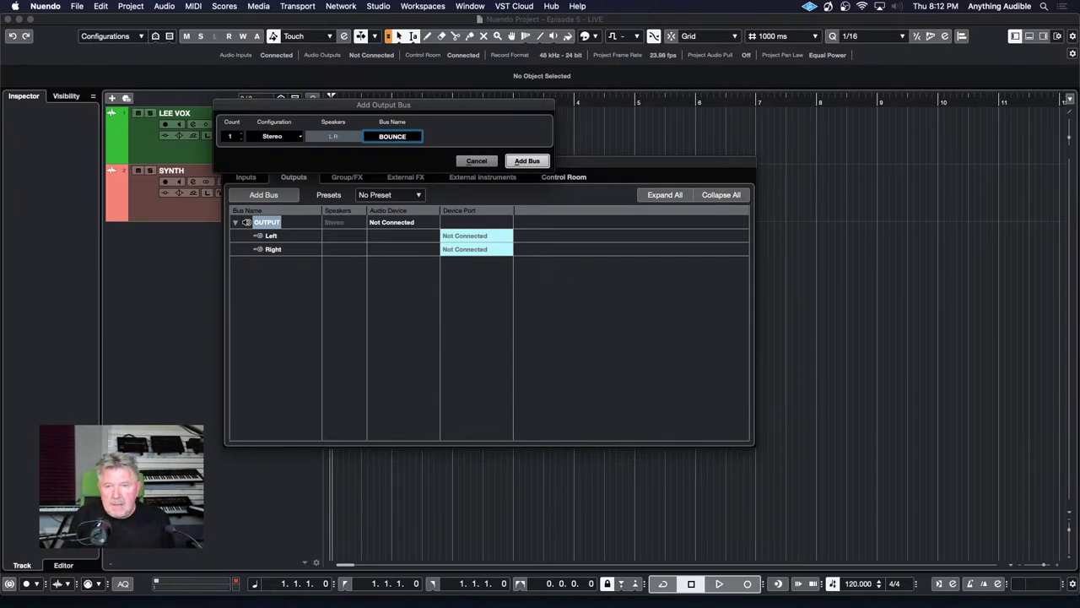
key("Return")
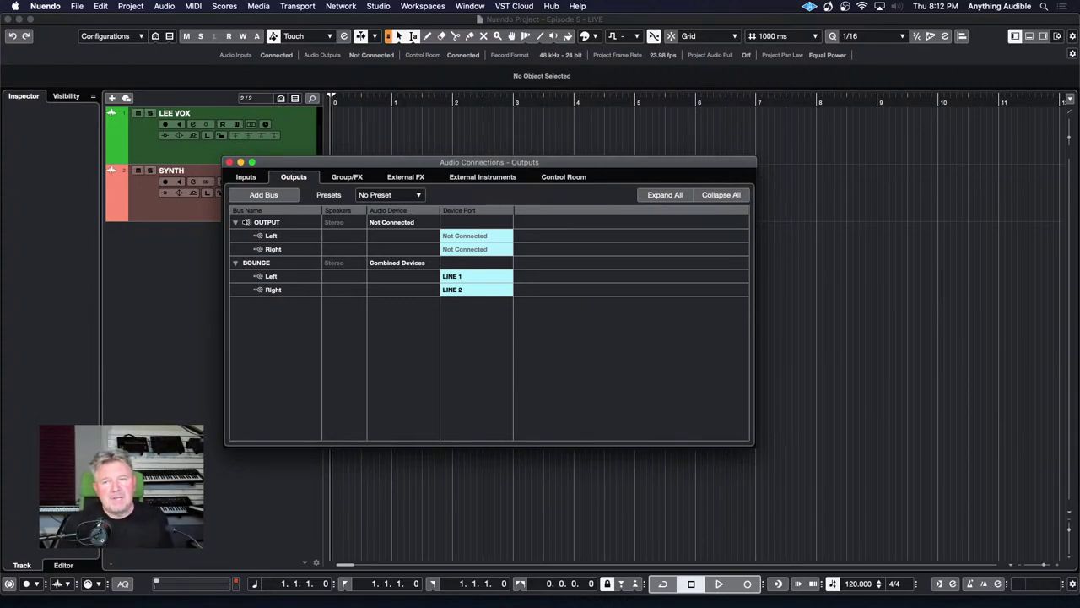
left_click(423, 263)
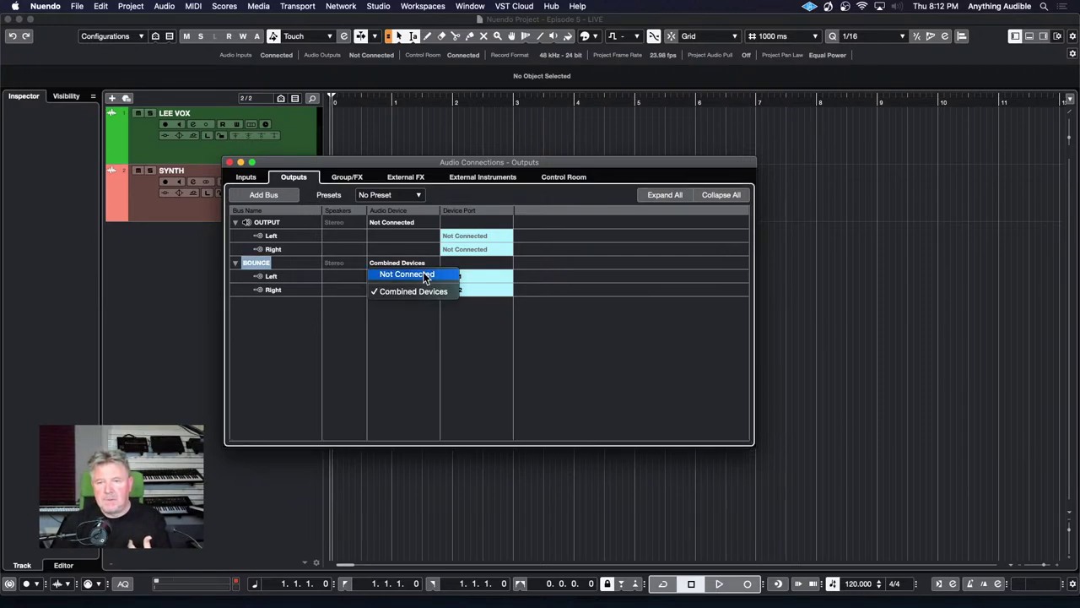
left_click(424, 277)
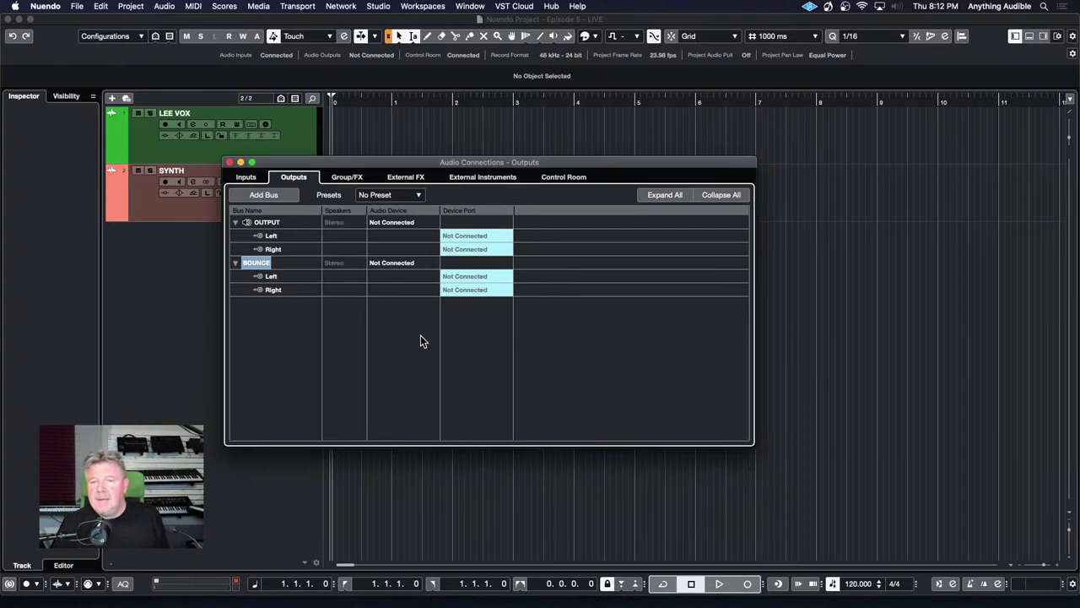
Step: Look at the Group/FX connections and the options for a new group channel without adding one
left_click(359, 178)
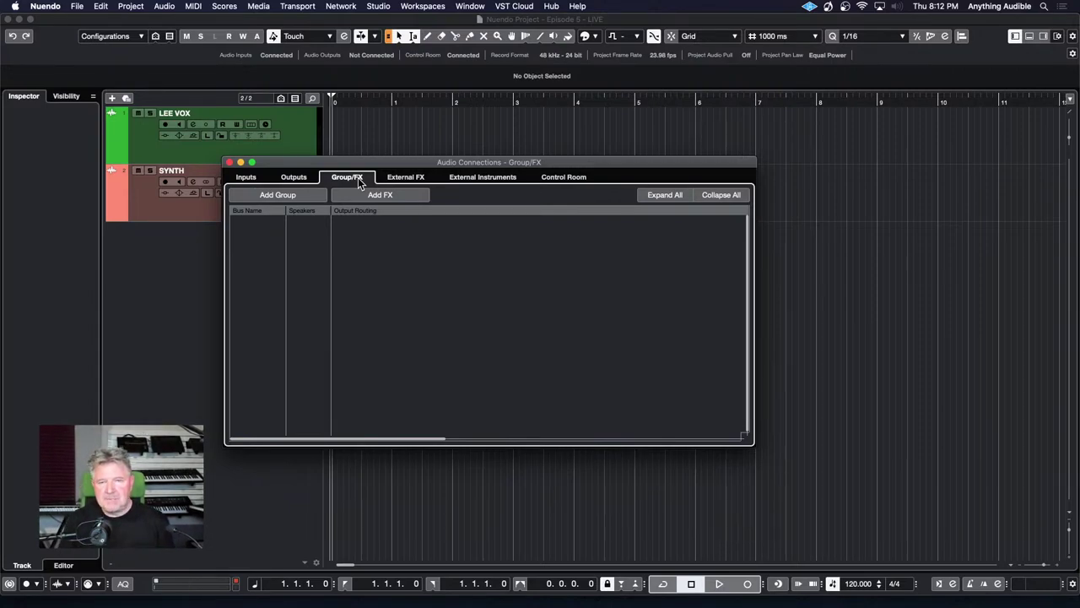
left_click(190, 157)
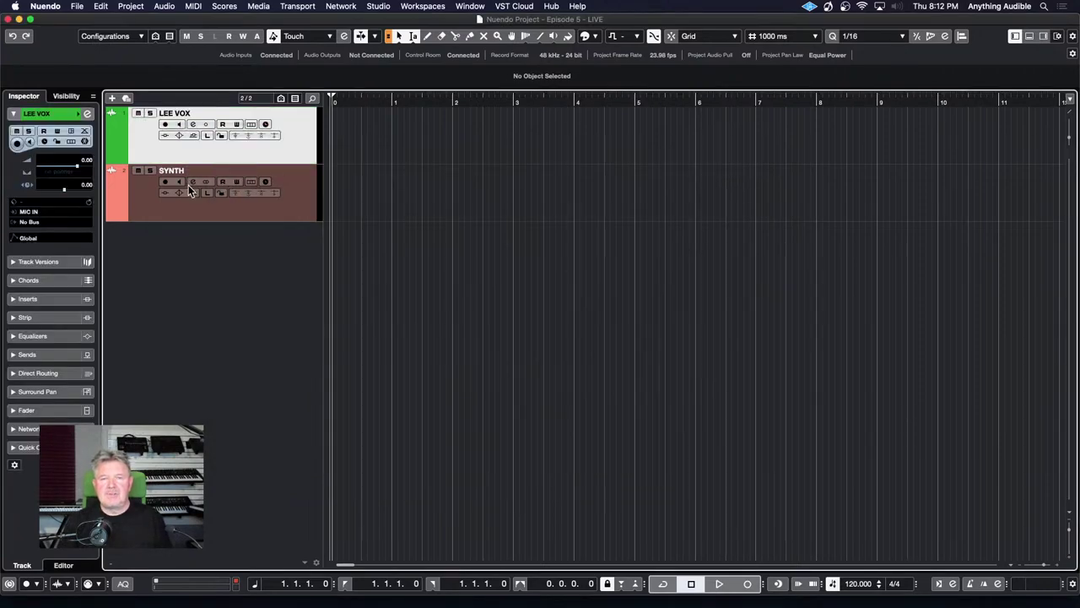
left_click(189, 208, "shift")
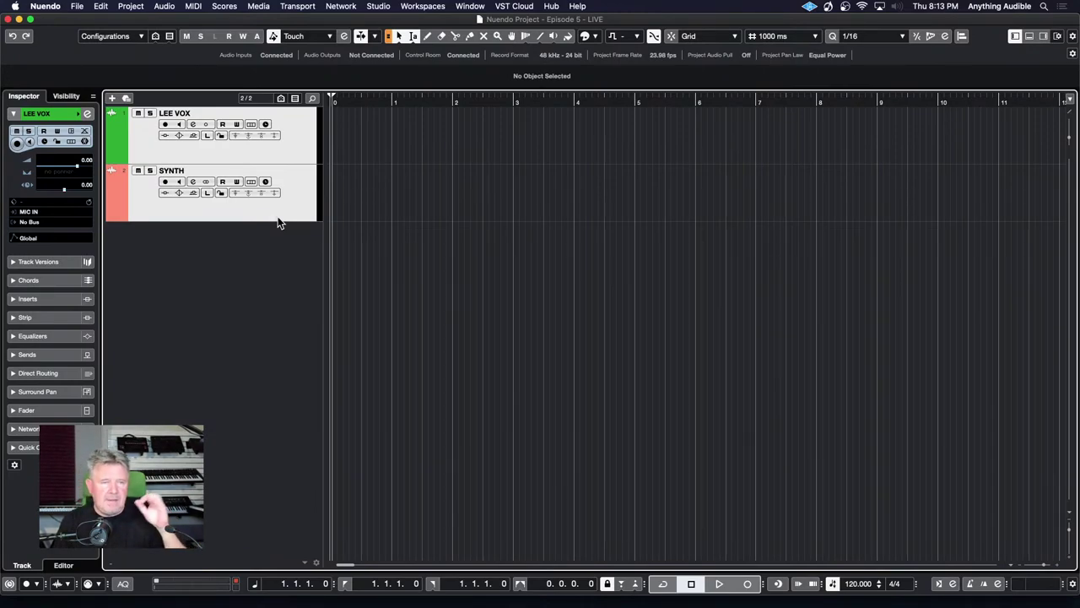
left_click(381, 9)
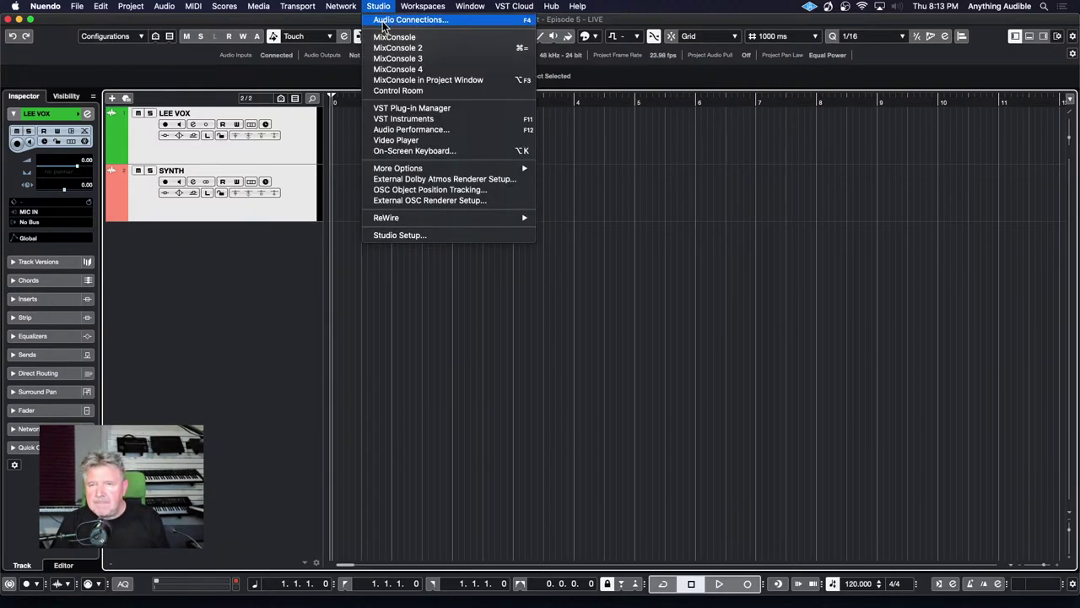
left_click(384, 23)
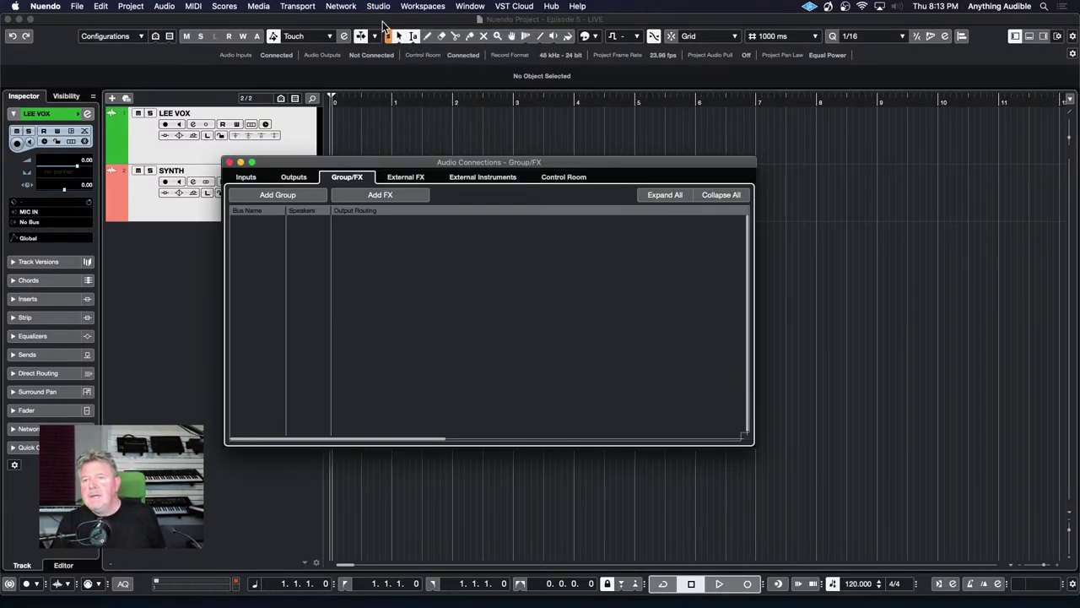
left_click(308, 198)
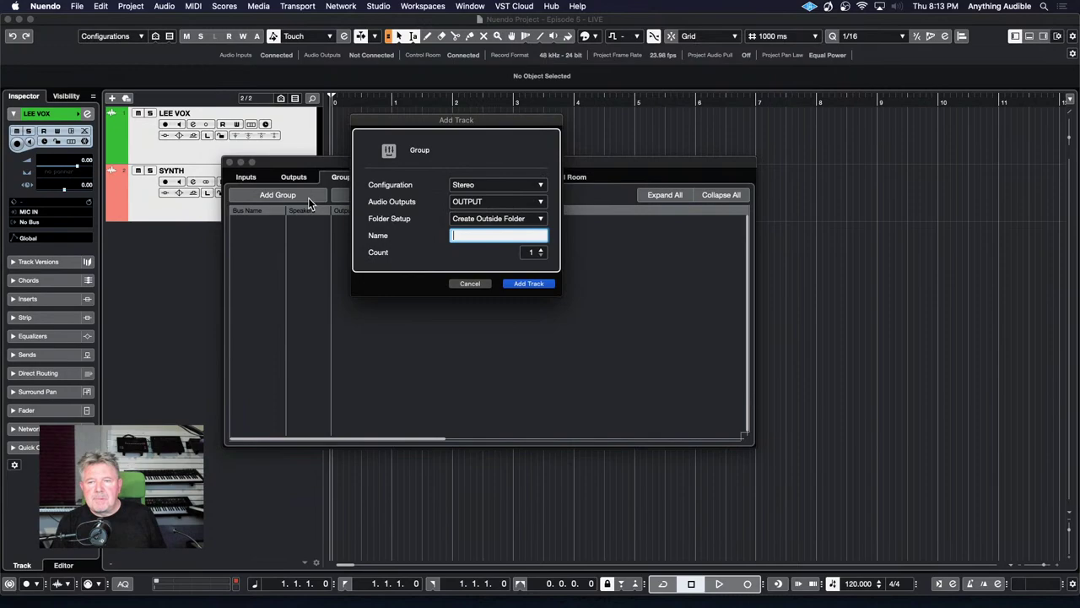
left_click(474, 284)
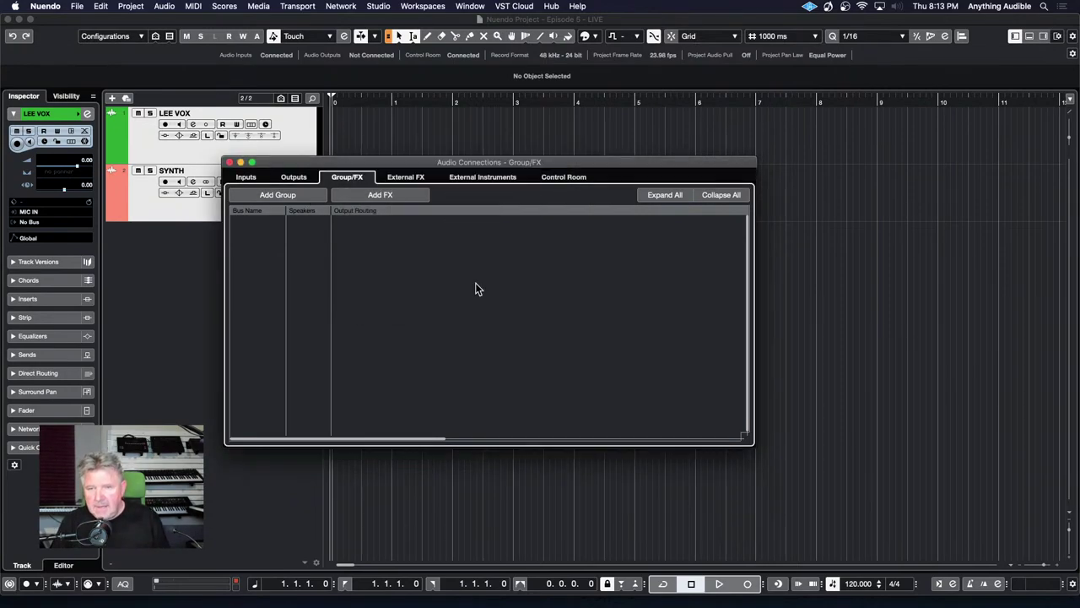
Step: Add a stereo REVerence FX channel named VERB with its output set to OUTPUT, and close the windows over the project
left_click(393, 198)
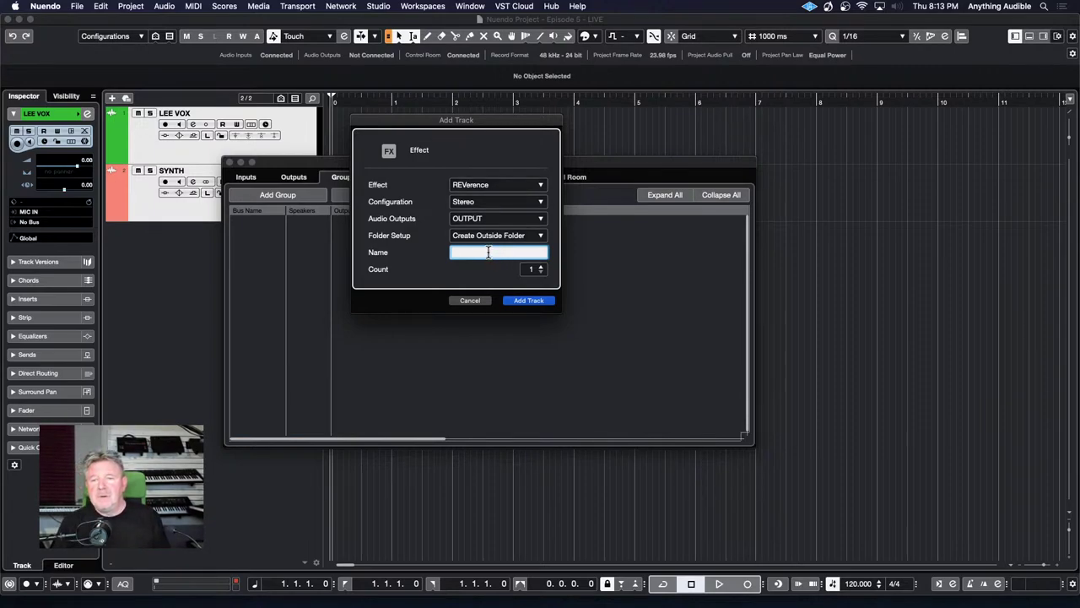
type("VERB")
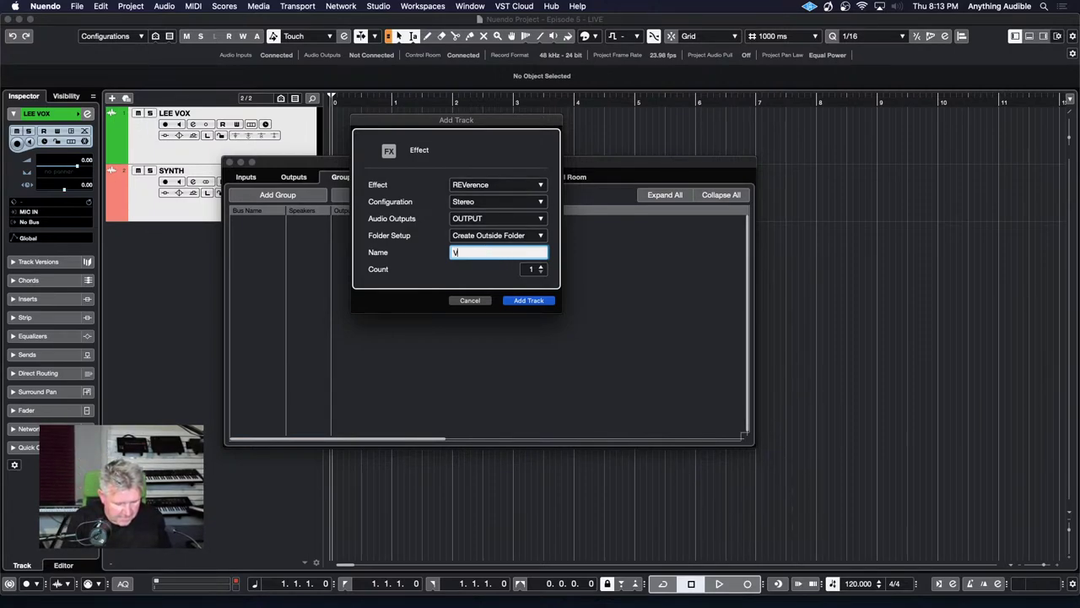
left_click(530, 301)
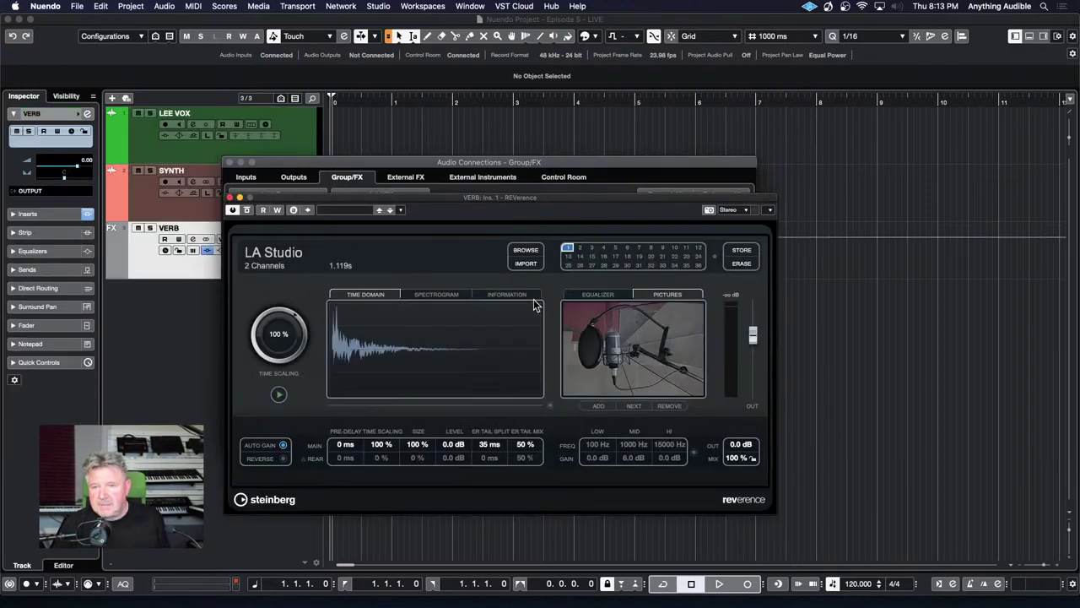
left_click(230, 162)
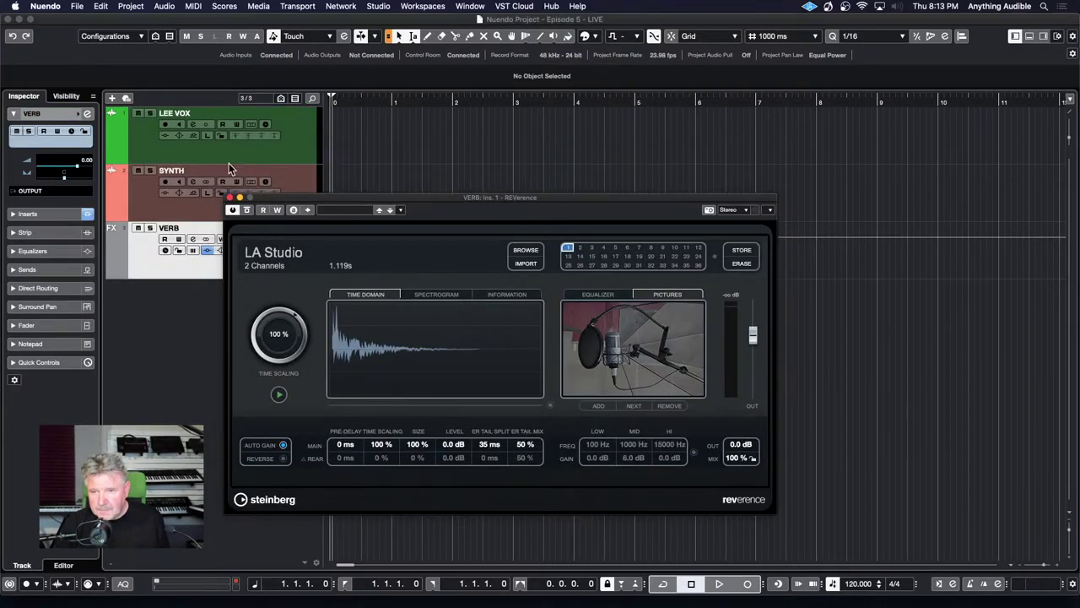
left_click(229, 196)
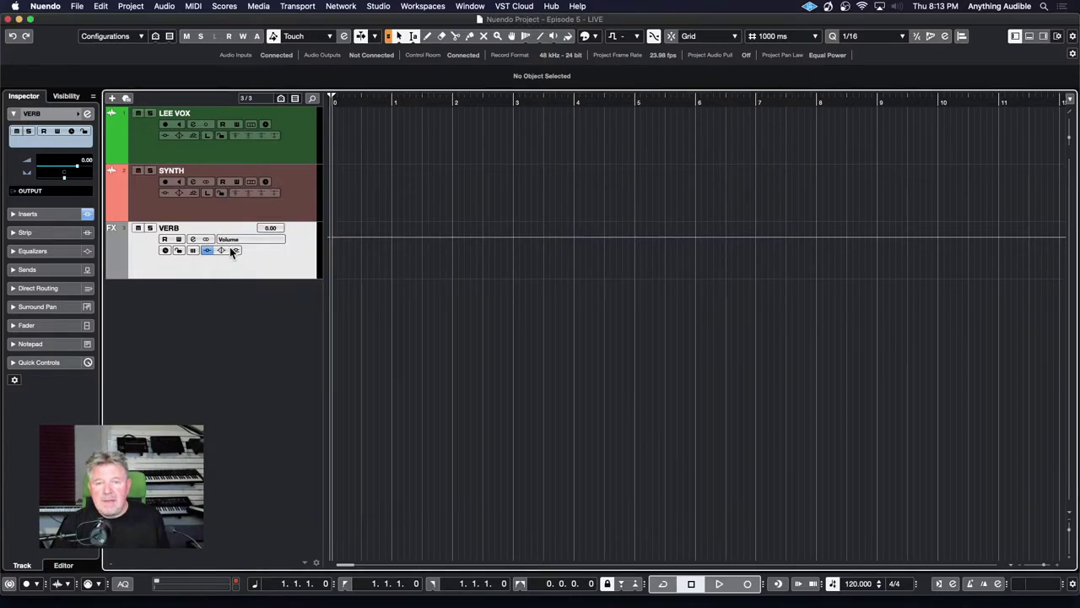
Step: Set the VERB channel's output routing to No Bus in the Group/FX connections
left_click(378, 7)
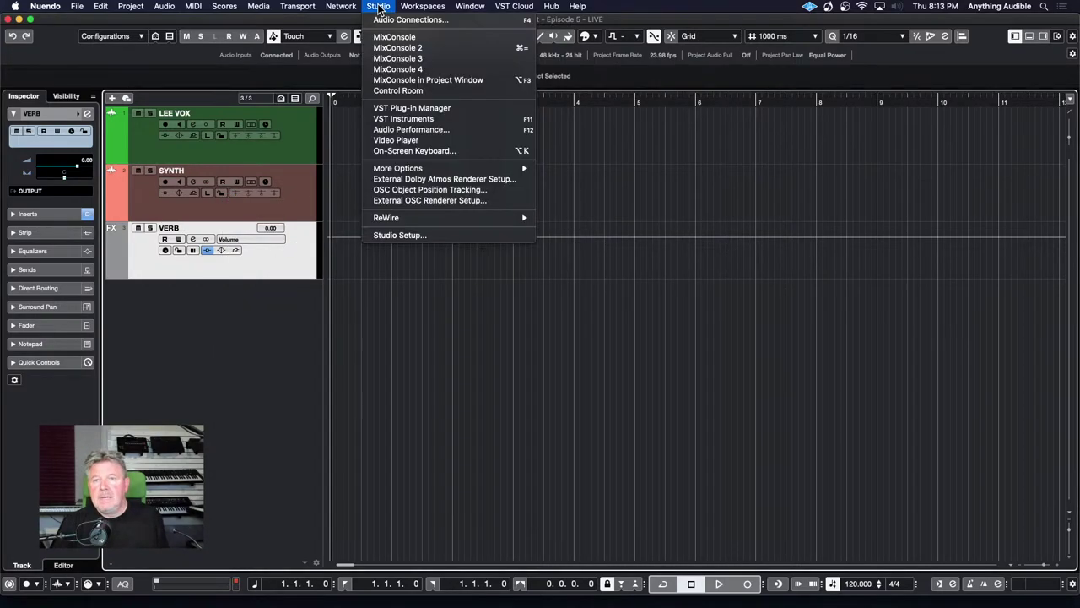
left_click(388, 20)
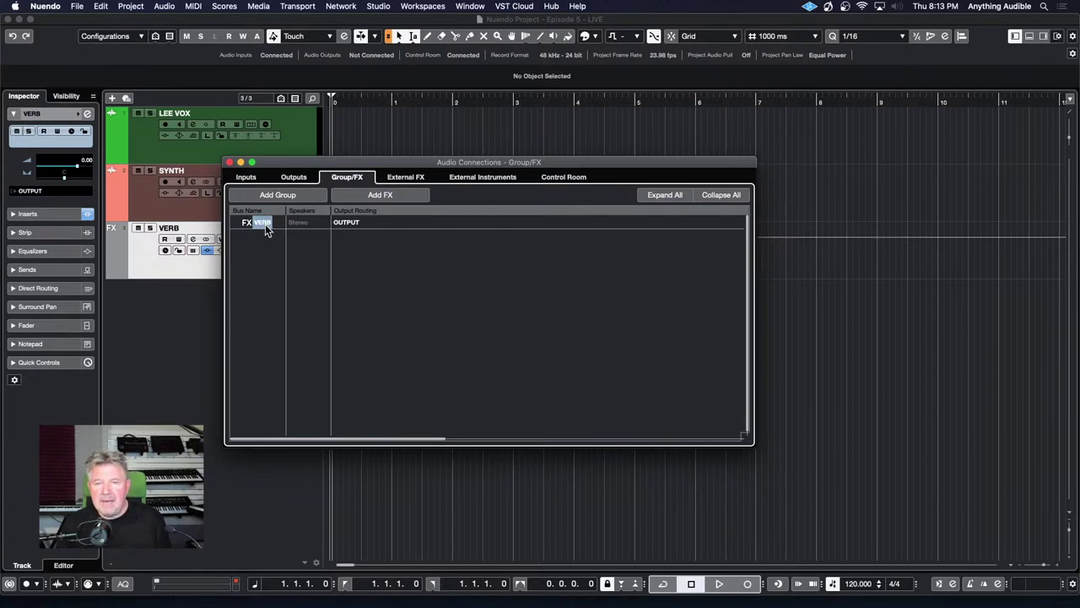
left_click(354, 223)
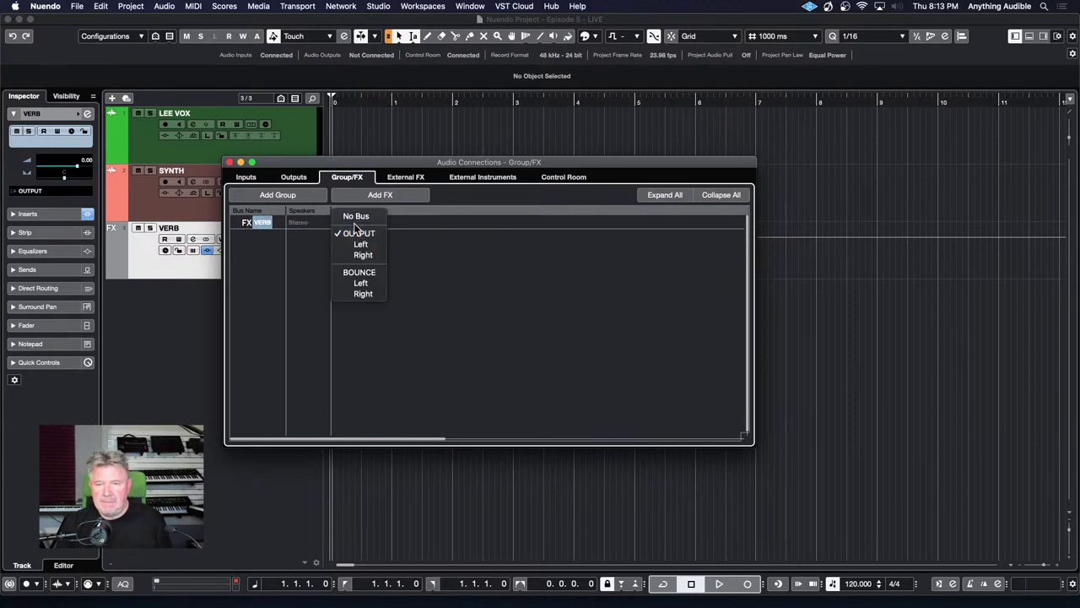
left_click(355, 216)
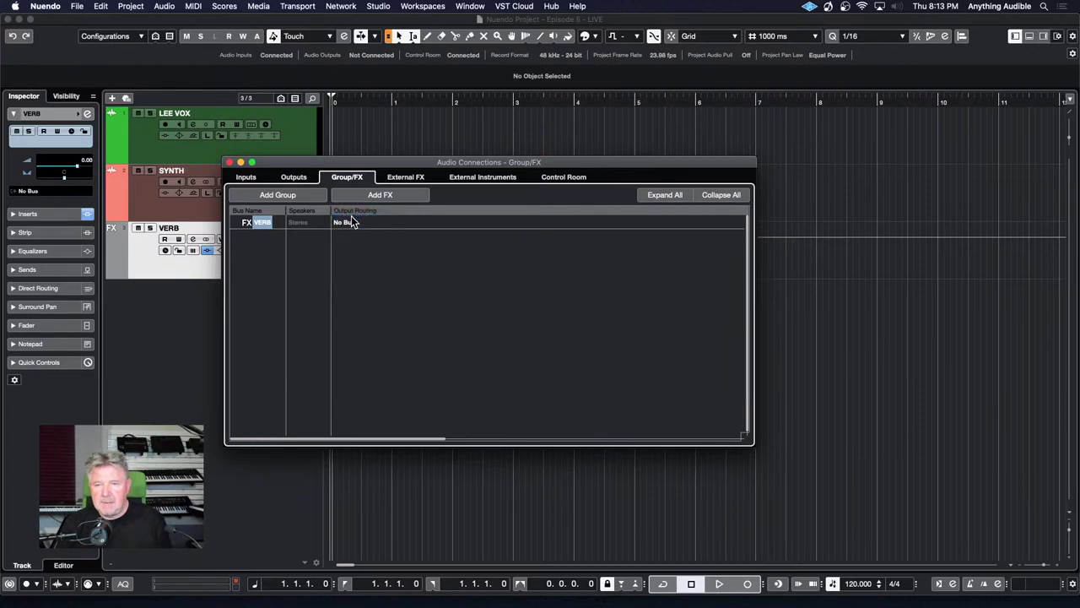
Step: Remove the VERB FX channel from the project and confirm deleting its track
right_click(242, 222)
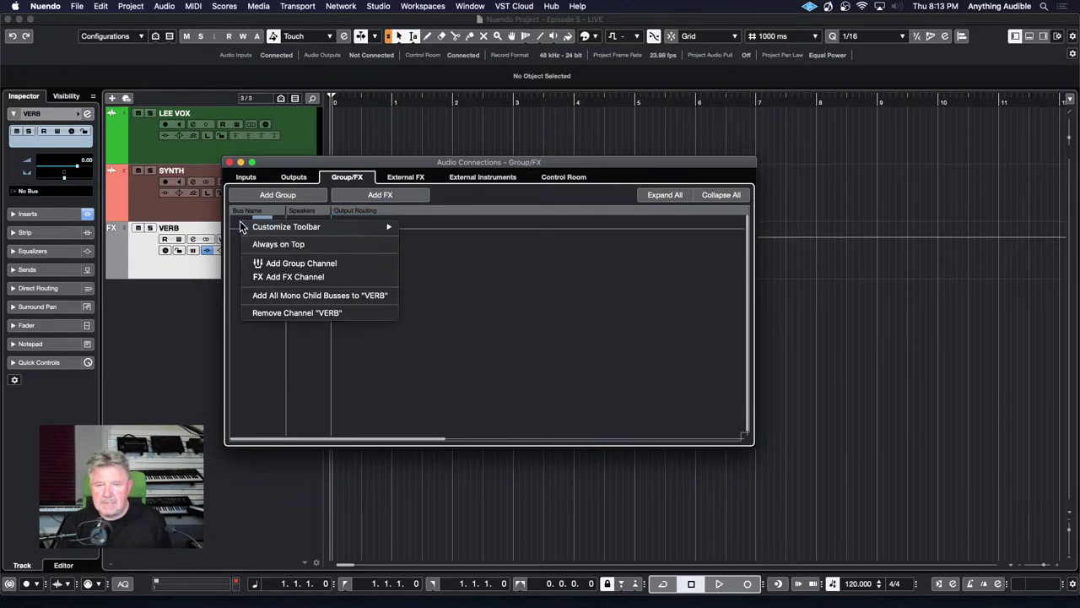
left_click(263, 314)
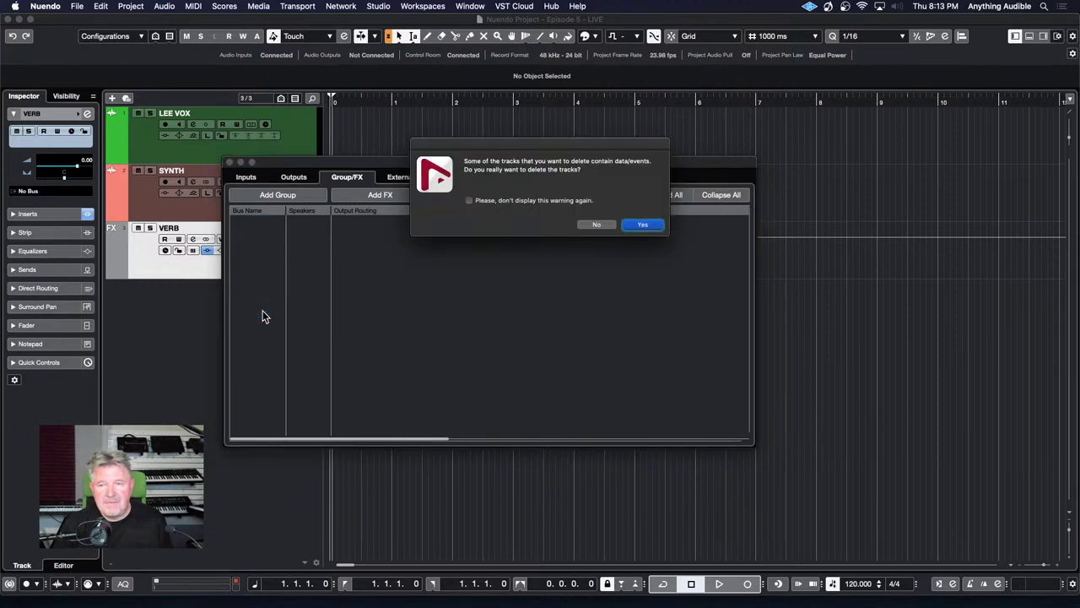
left_click(643, 224)
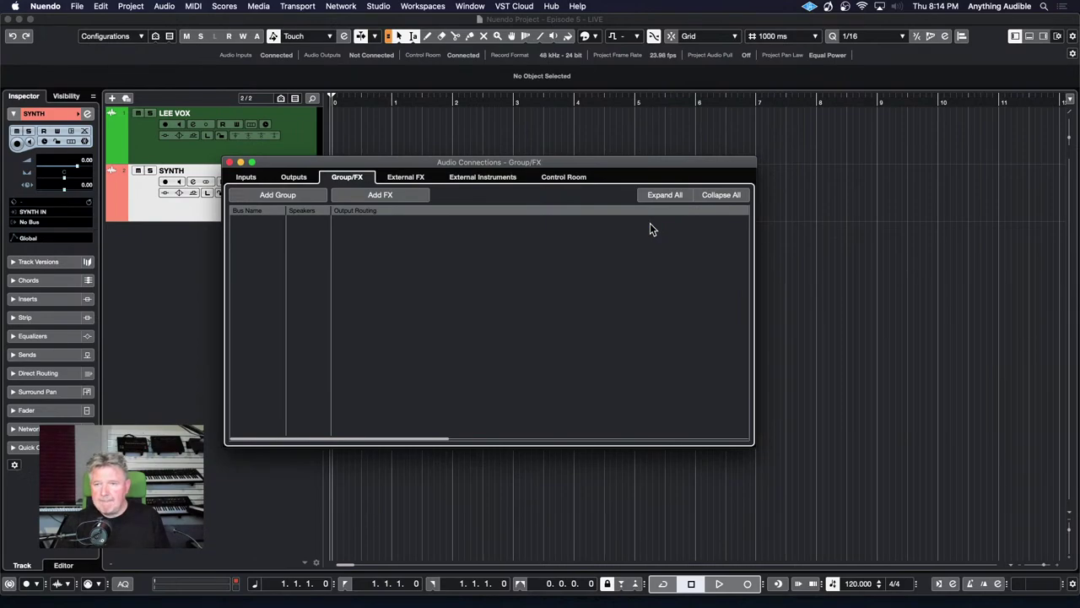
Step: Examine the send and return bus port assignments of the RSP-550 in the External FX connections
left_click(420, 183)
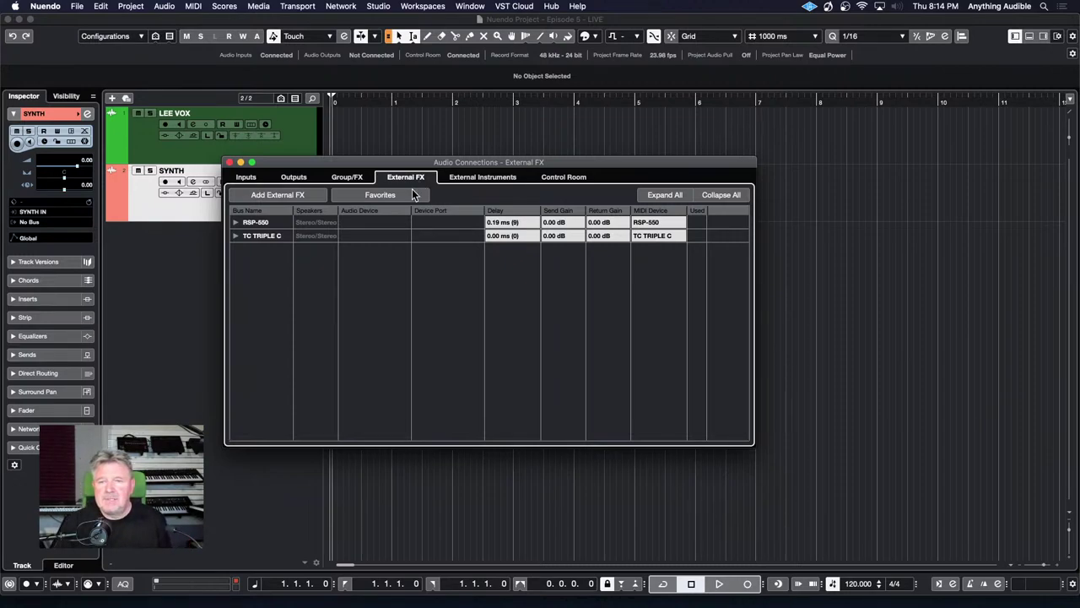
left_click(235, 222)
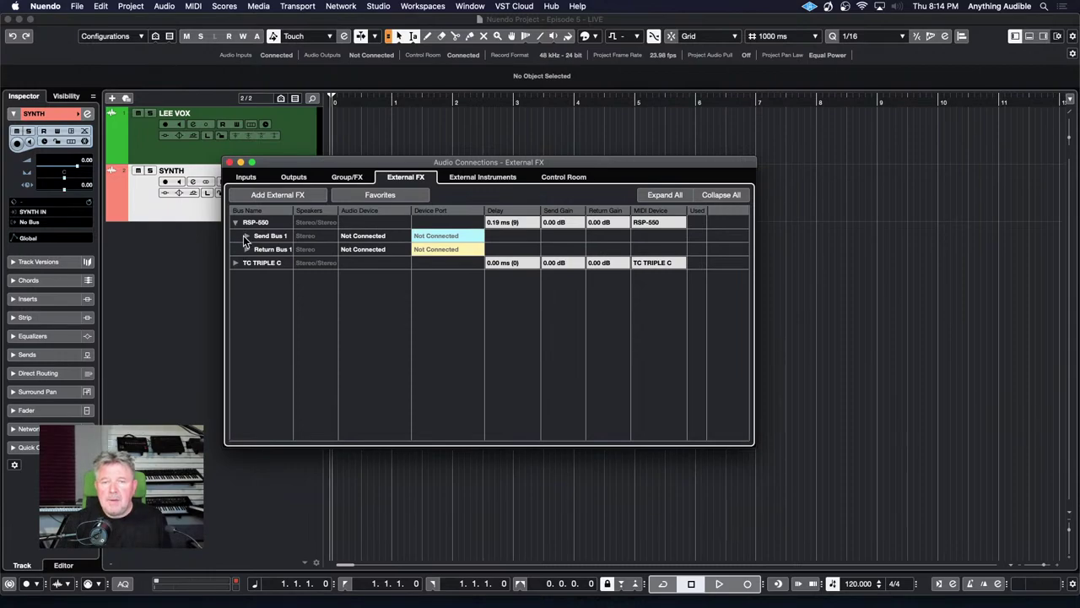
left_click(246, 236)
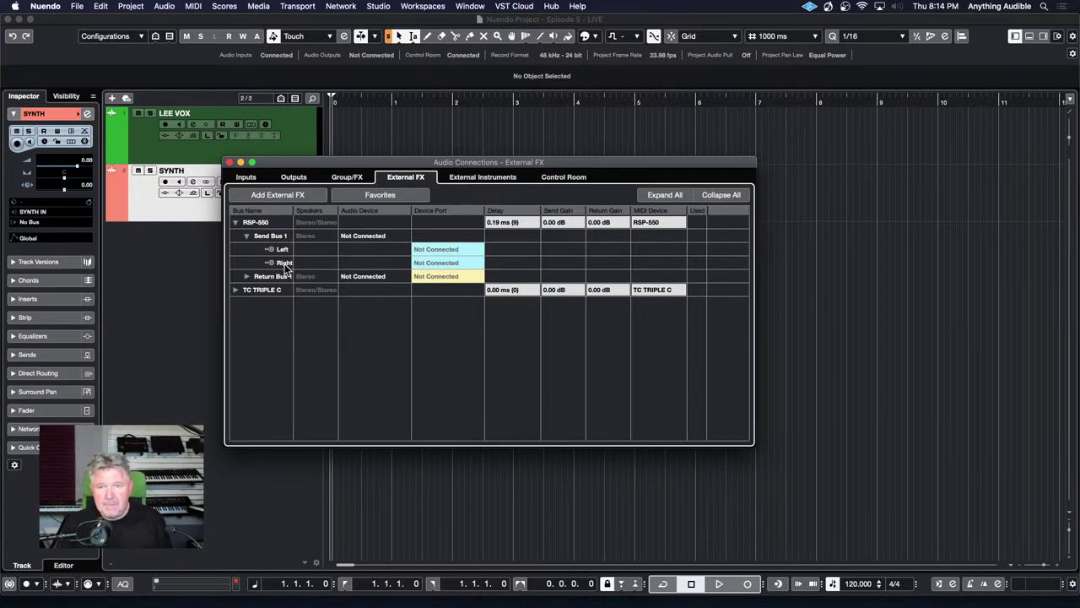
left_click(247, 276)
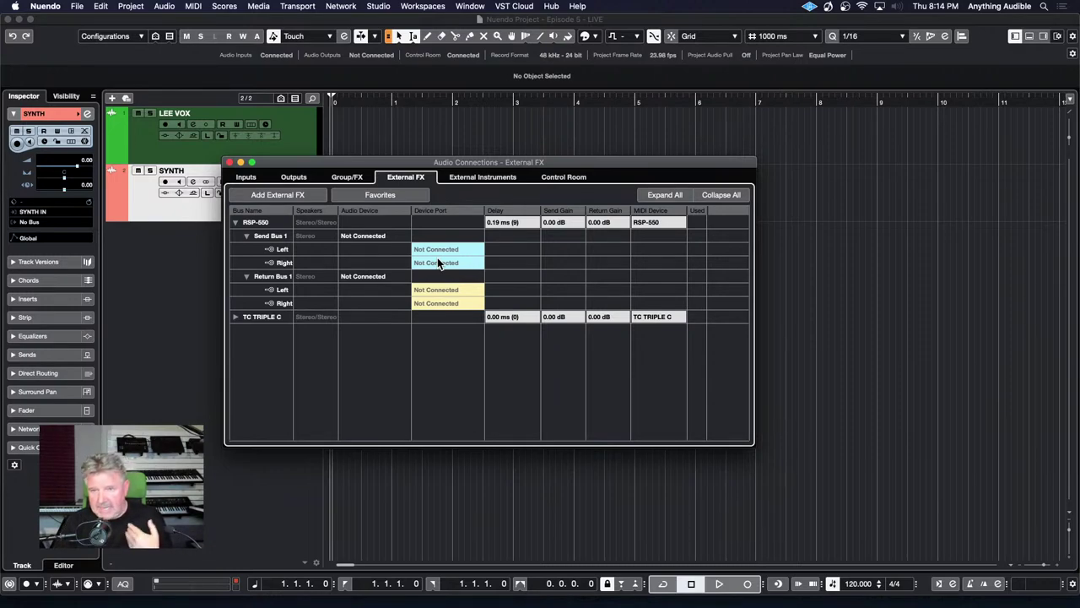
Step: View the audio device options for the RSP-550's send bus, and review the MIDI Port Setup in Studio Setup
left_click(379, 235)
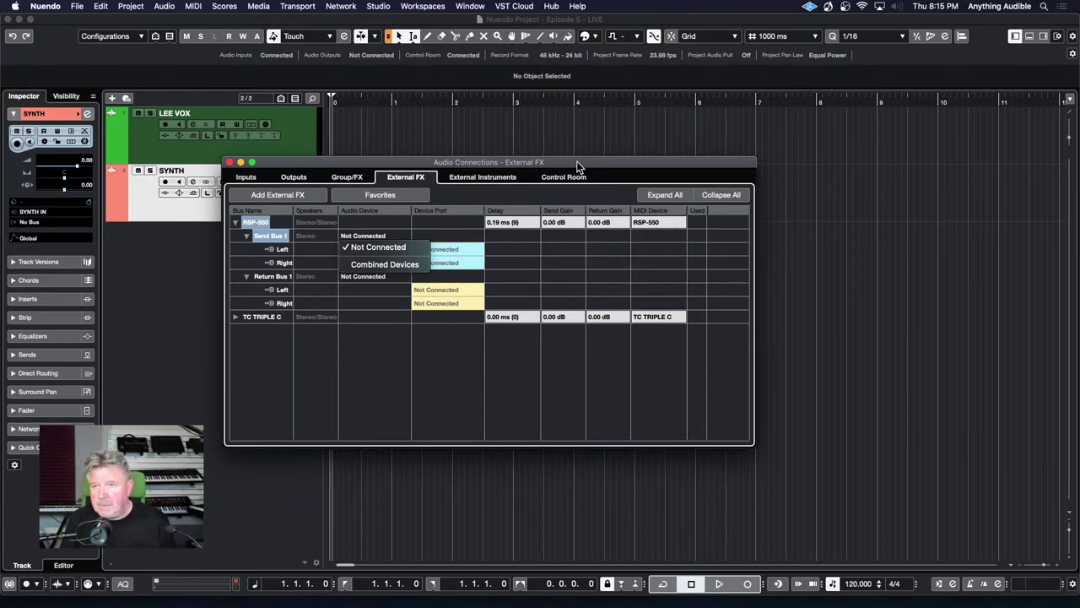
left_click(543, 133)
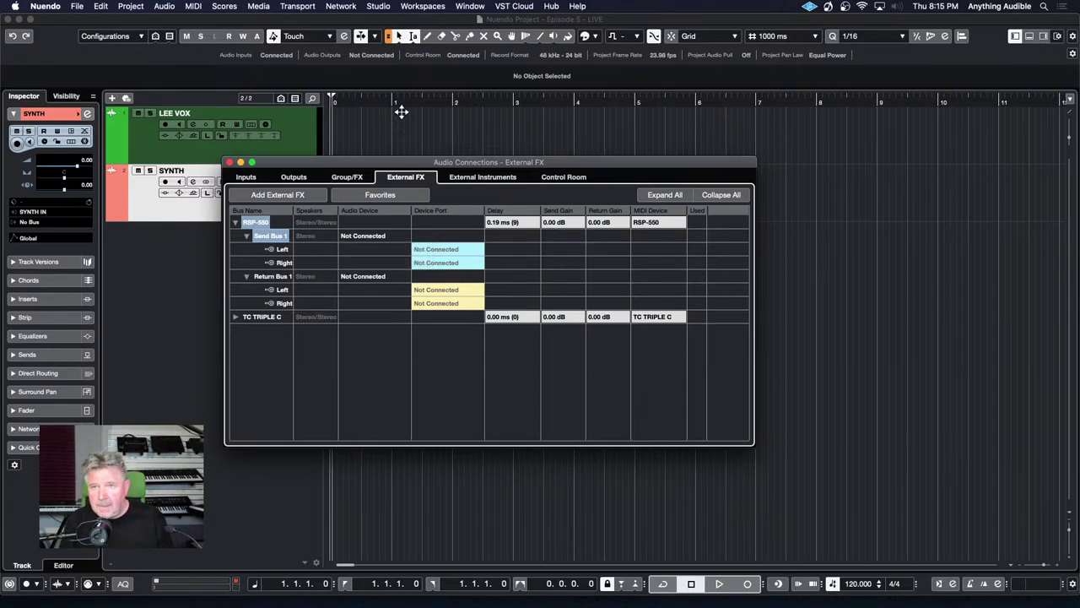
left_click(381, 7)
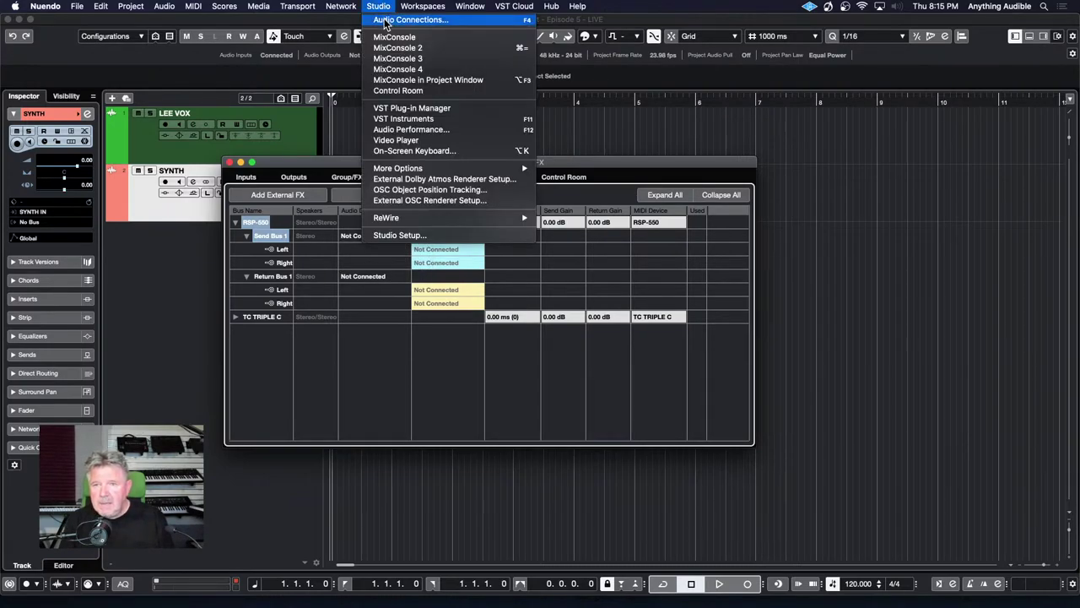
left_click(398, 234)
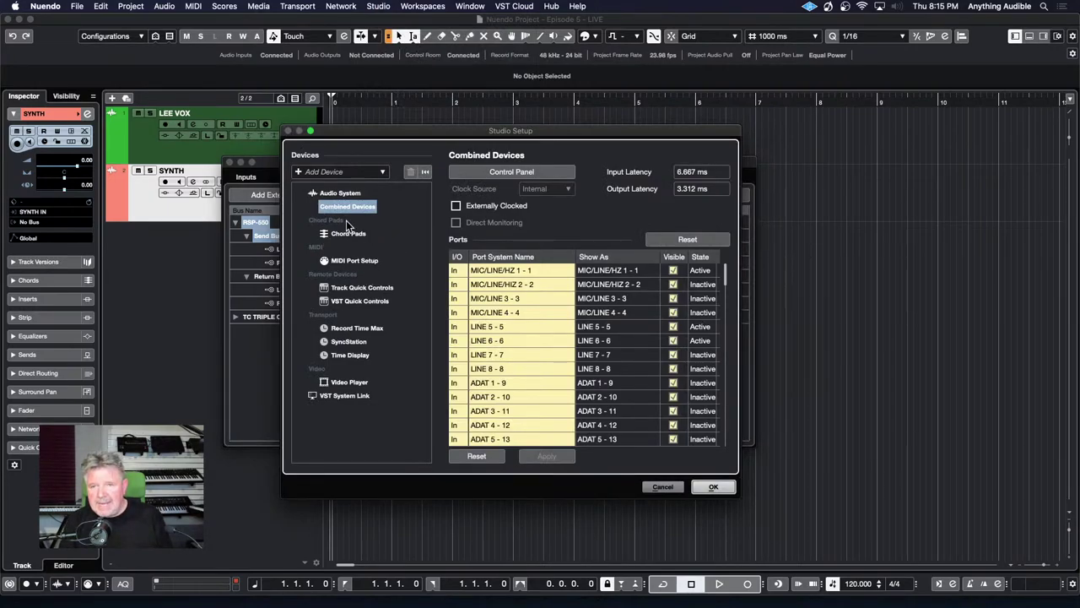
left_click(358, 264)
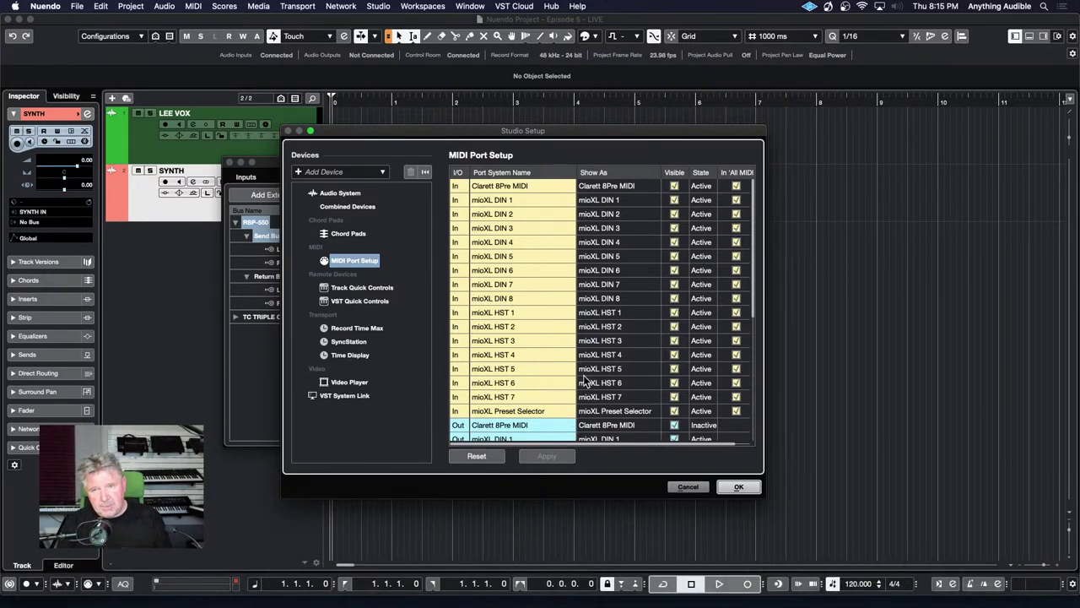
left_click(737, 485)
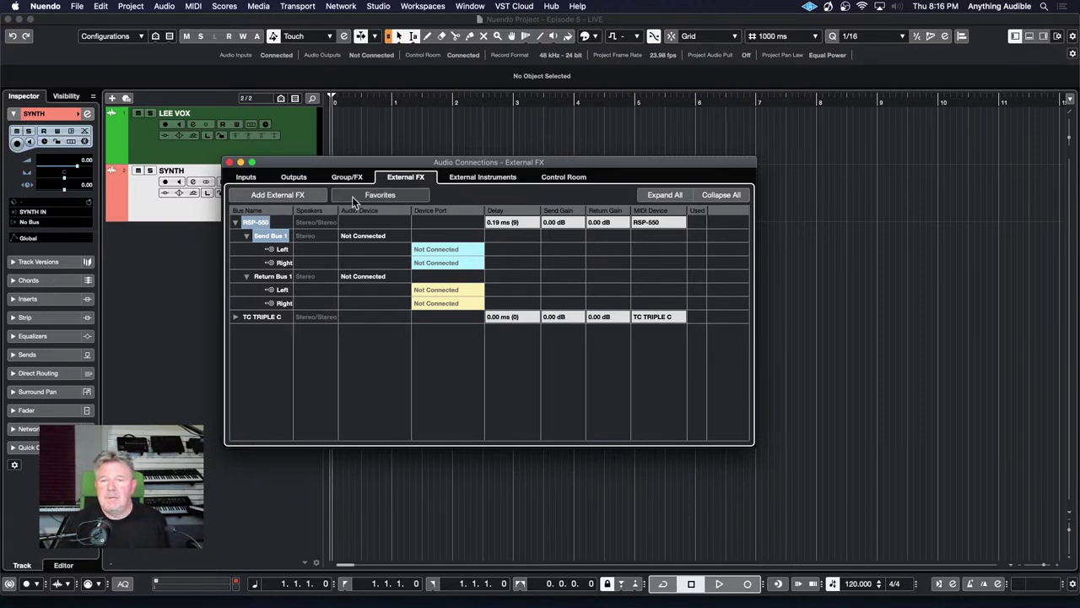
Step: Examine the Yamaha MOXF return bus and its audio device options in the External Instruments connections
left_click(462, 177)
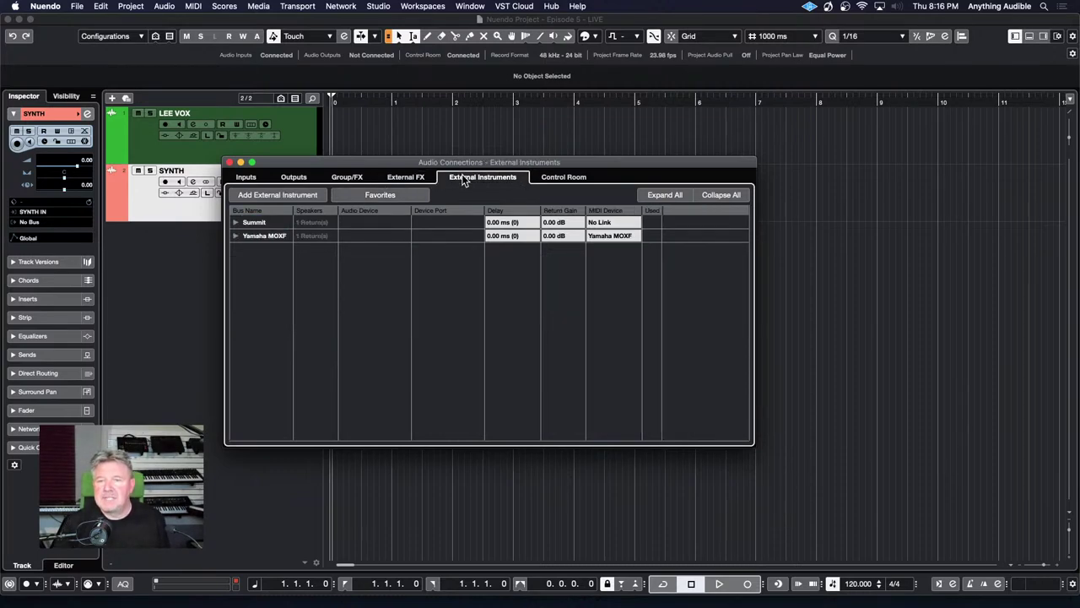
left_click(236, 236)
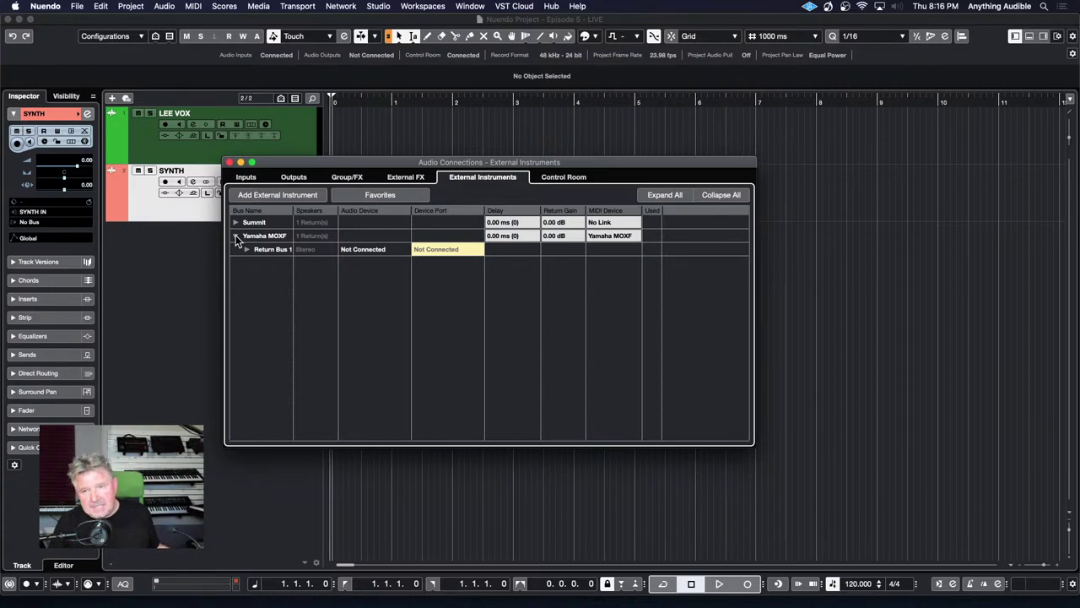
left_click(363, 253)
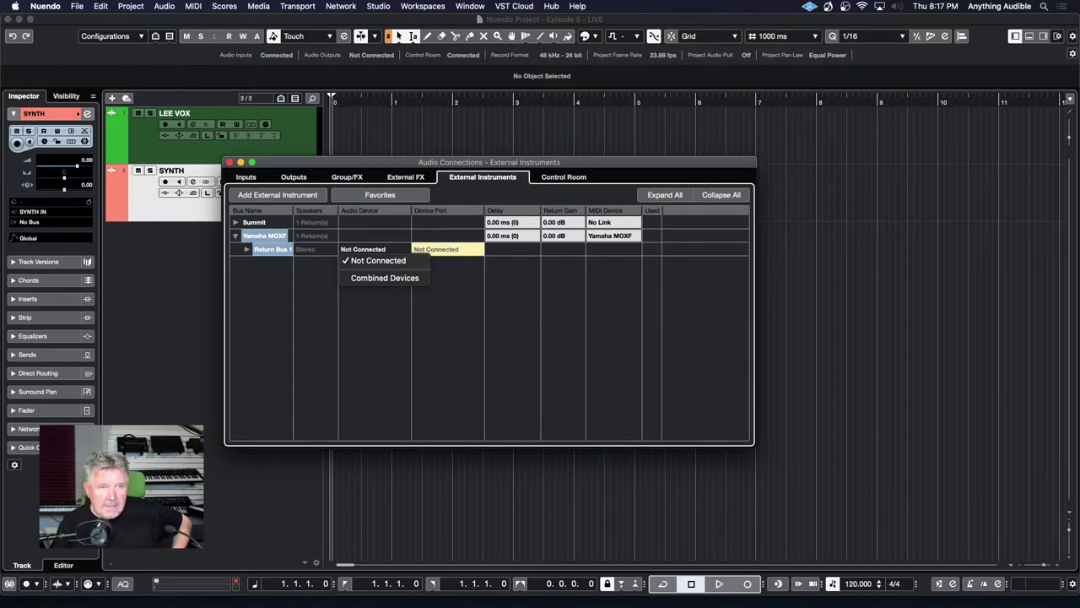
left_click(570, 178)
Step: Show the Control Room connections and request disabling the Control Room, then cancel so it stays enabled
left_click(571, 179)
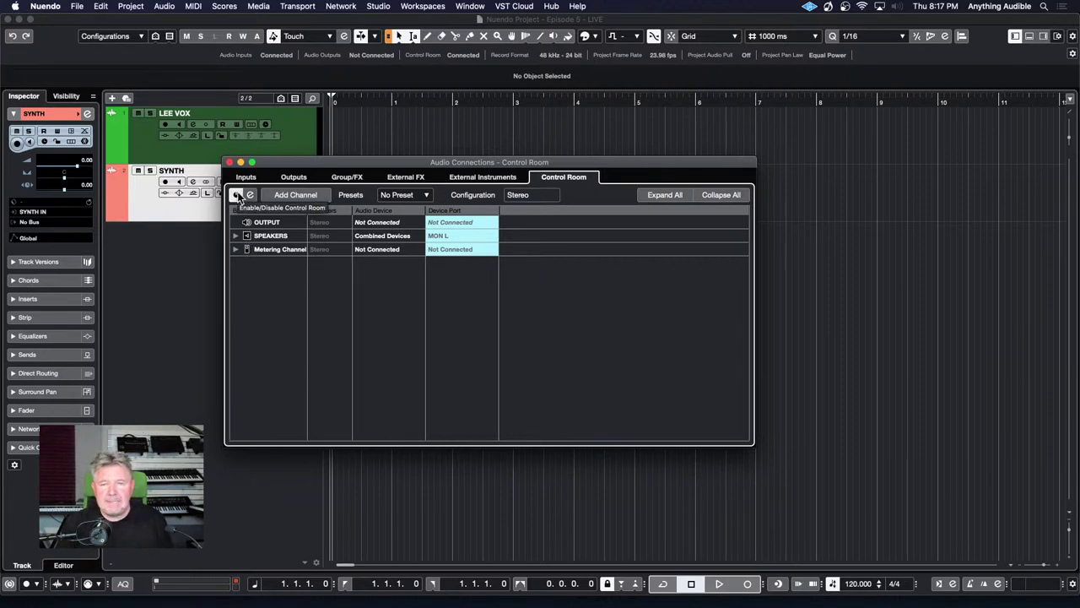
left_click(238, 195)
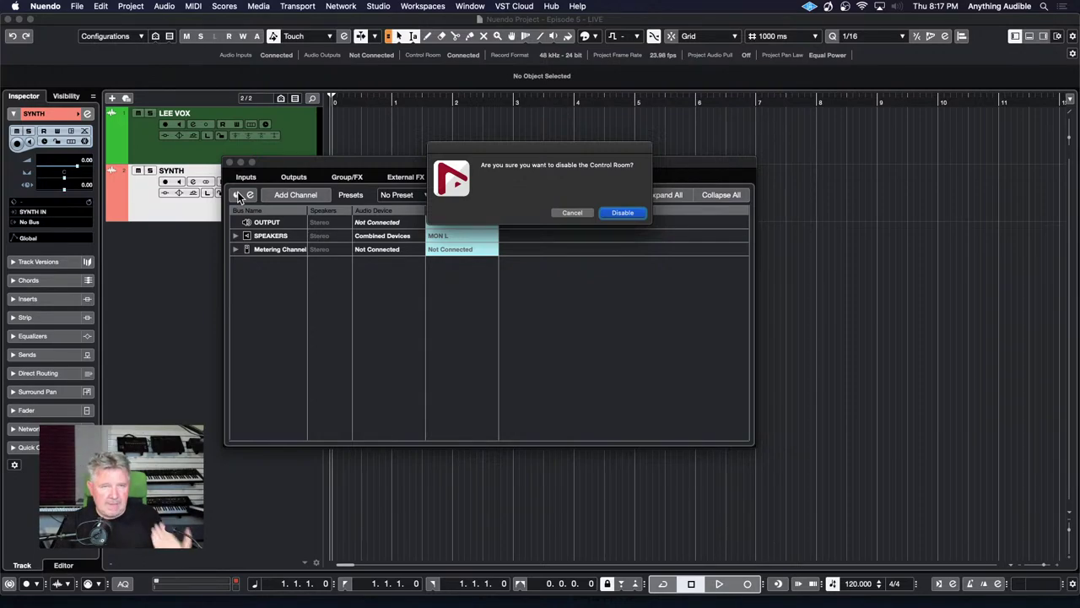
left_click(585, 213)
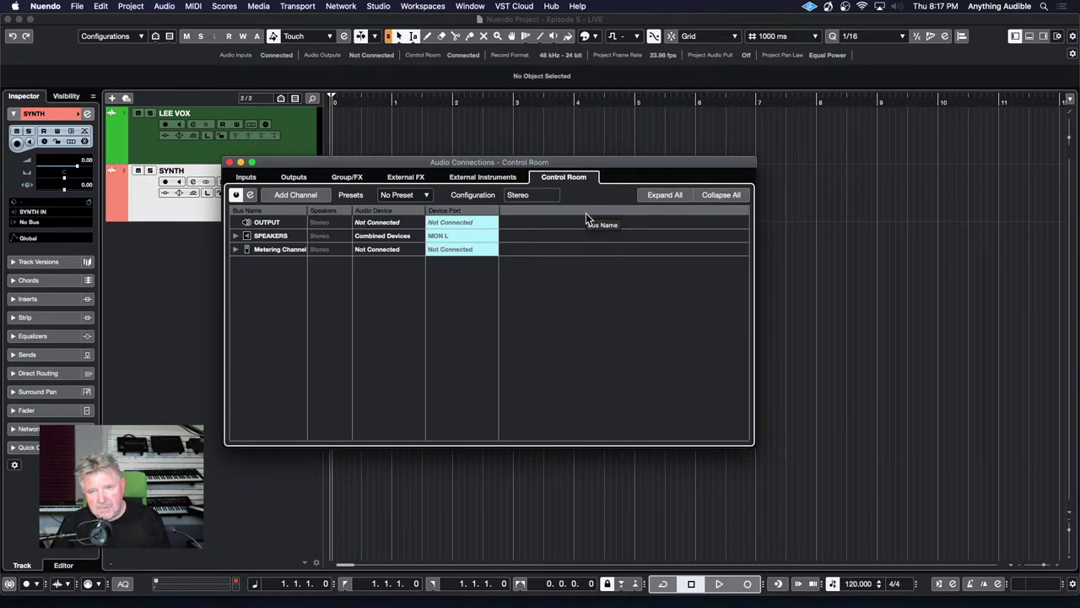
Step: View the meter in the Control Room window, and set the Control Room level to -2.41 before closing the window
left_click(251, 195)
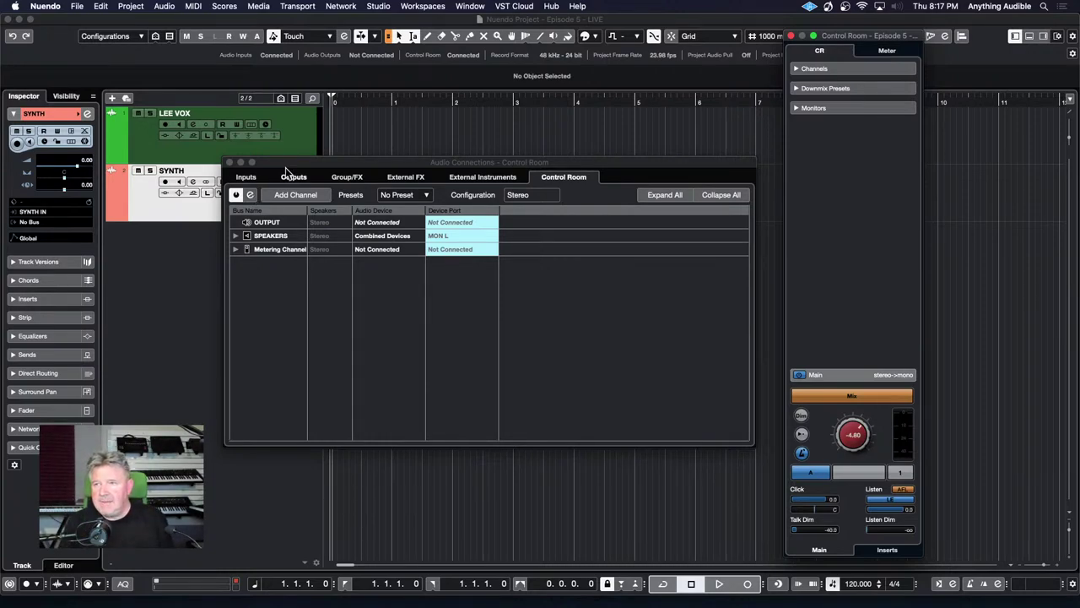
left_click(885, 49)
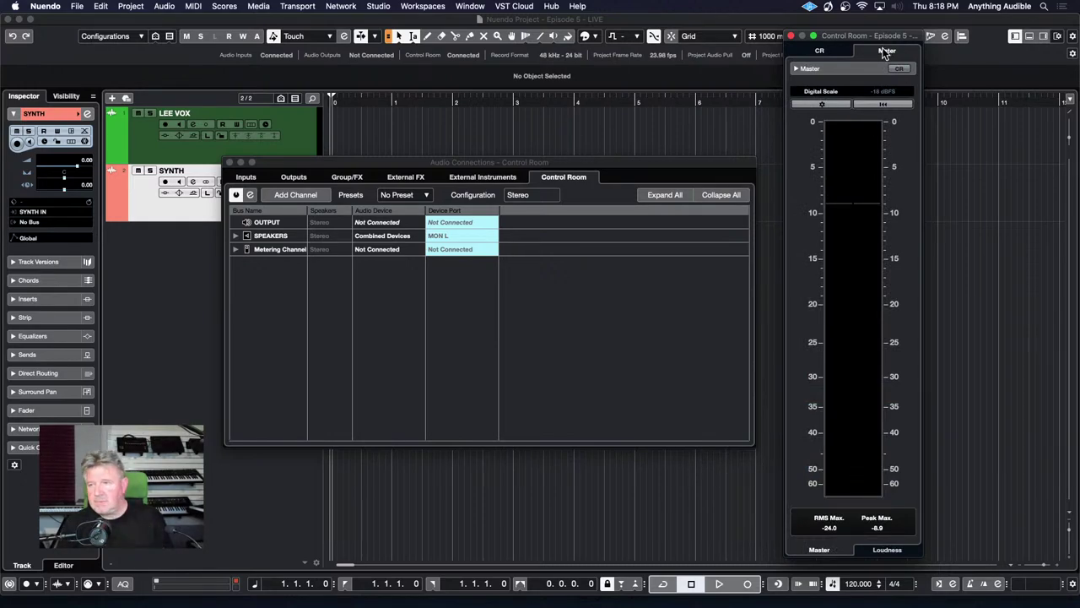
left_click(834, 51)
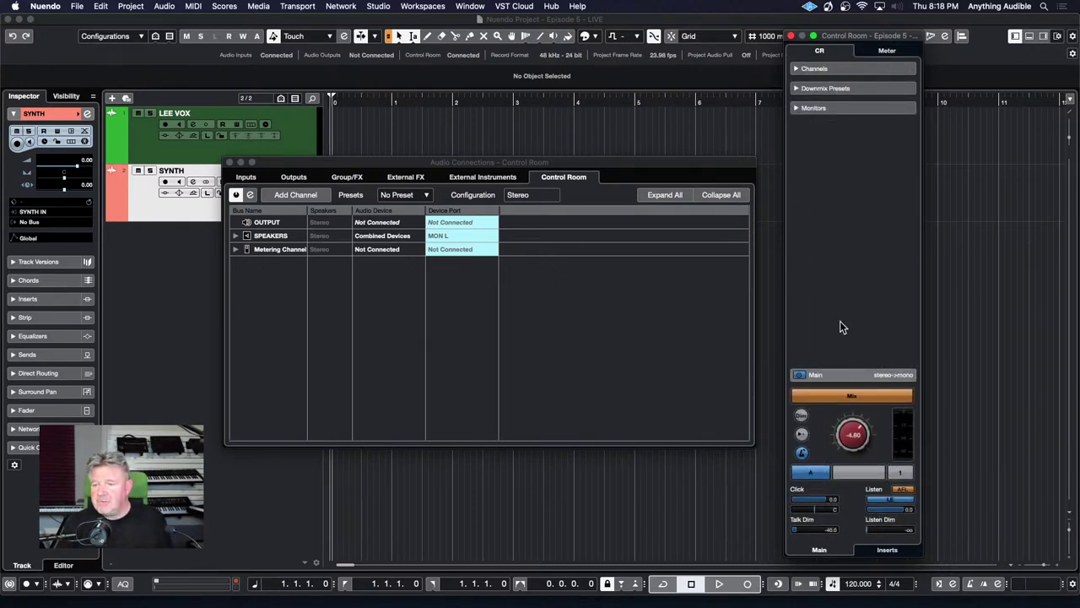
left_click_drag(855, 451, 854, 445)
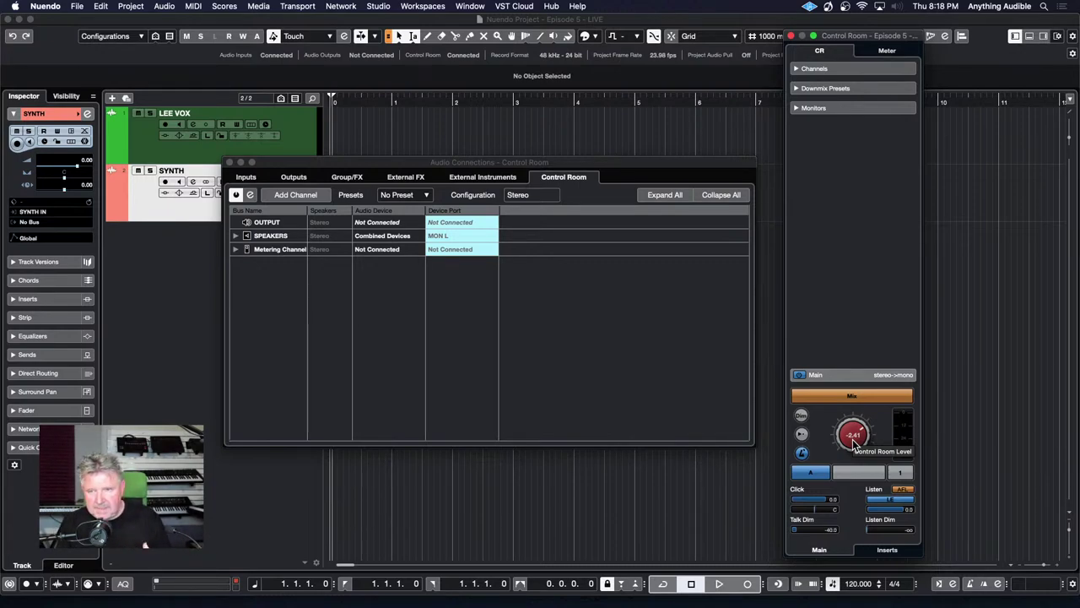
left_click(791, 36)
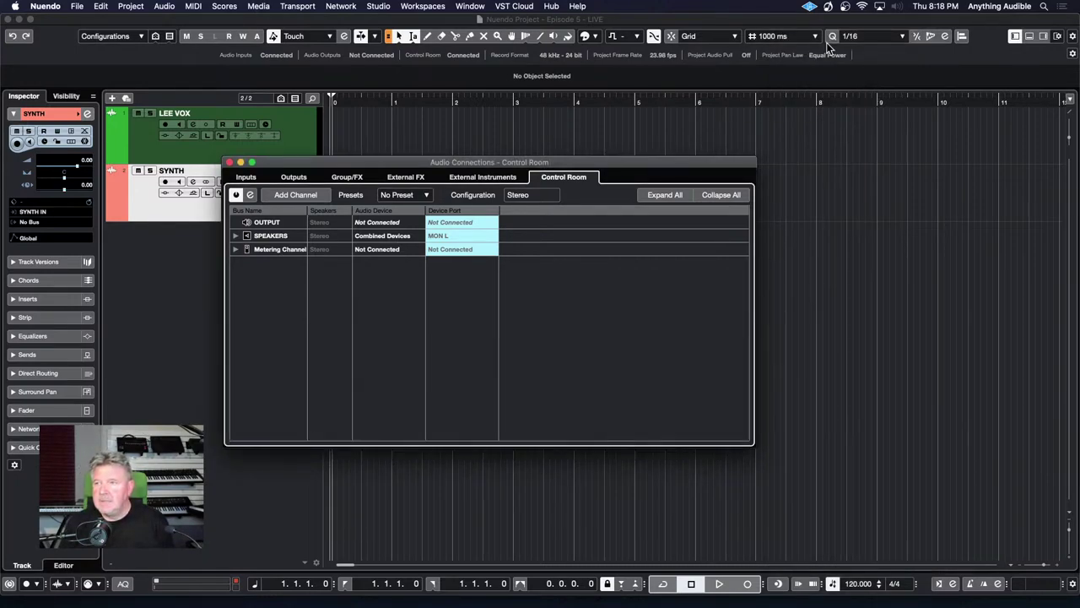
Step: Show the Control Room in the project window's right zone, and view the Control Room section in the MixConsole
left_click(1044, 37)
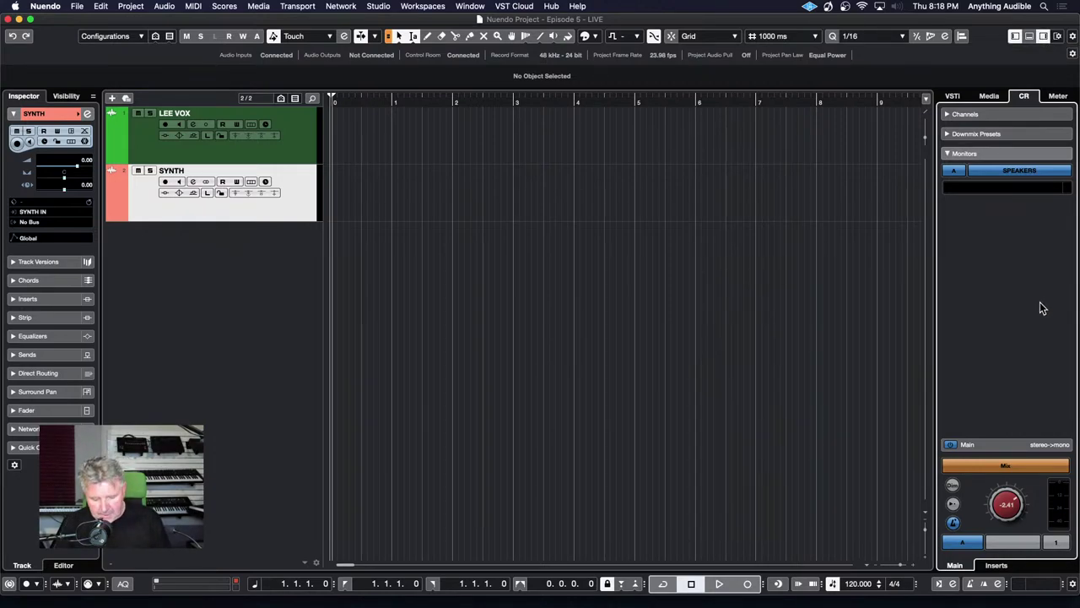
key("F3")
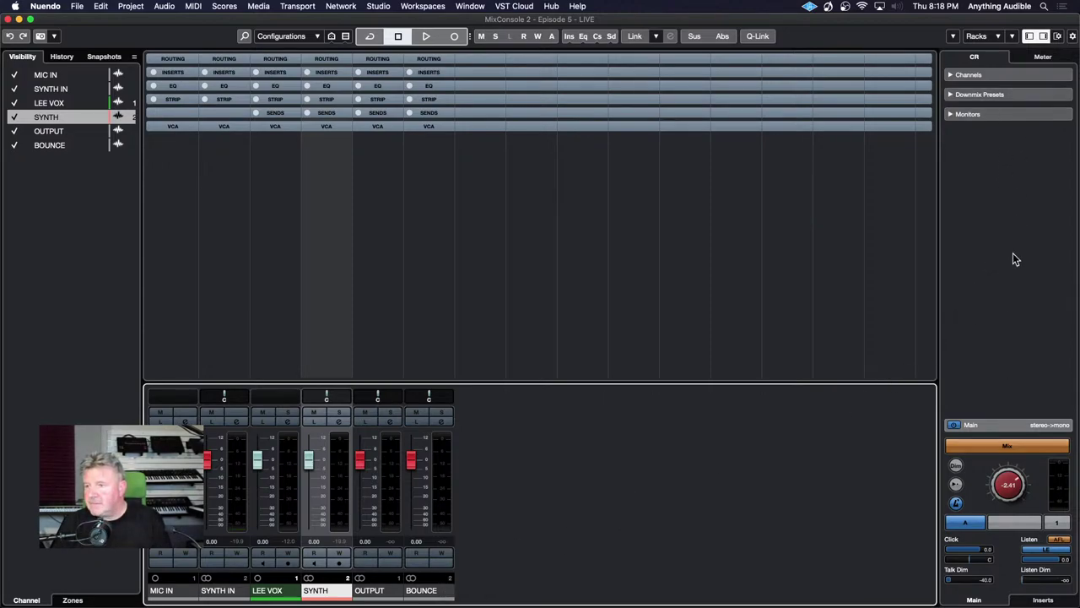
key("super+w")
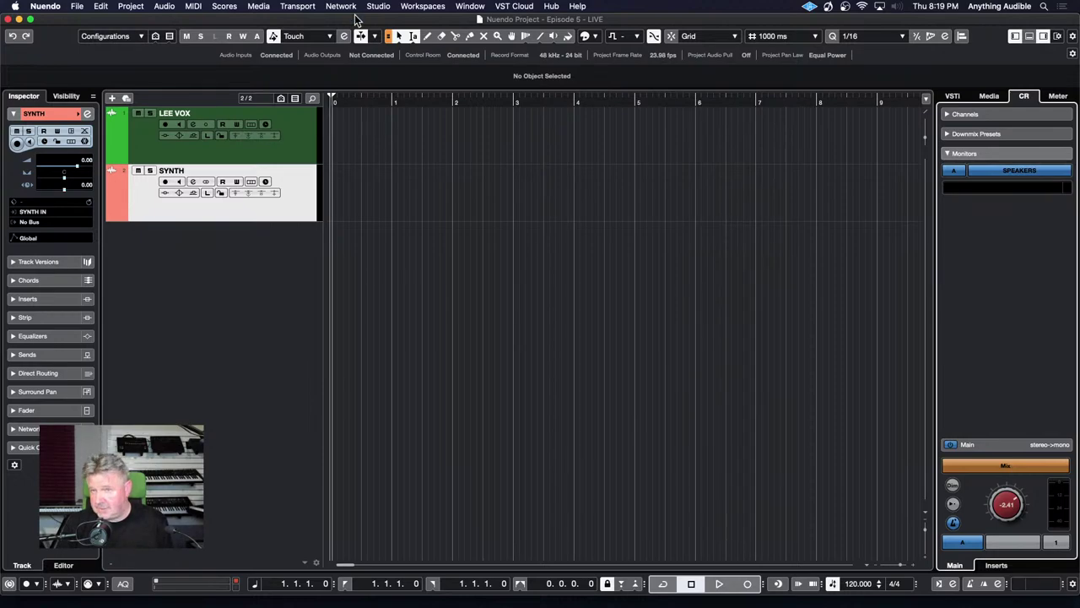
Step: Check the Main Mix assignment of the OUTPUT bus in the Outputs section of Audio Connections
left_click(379, 7)
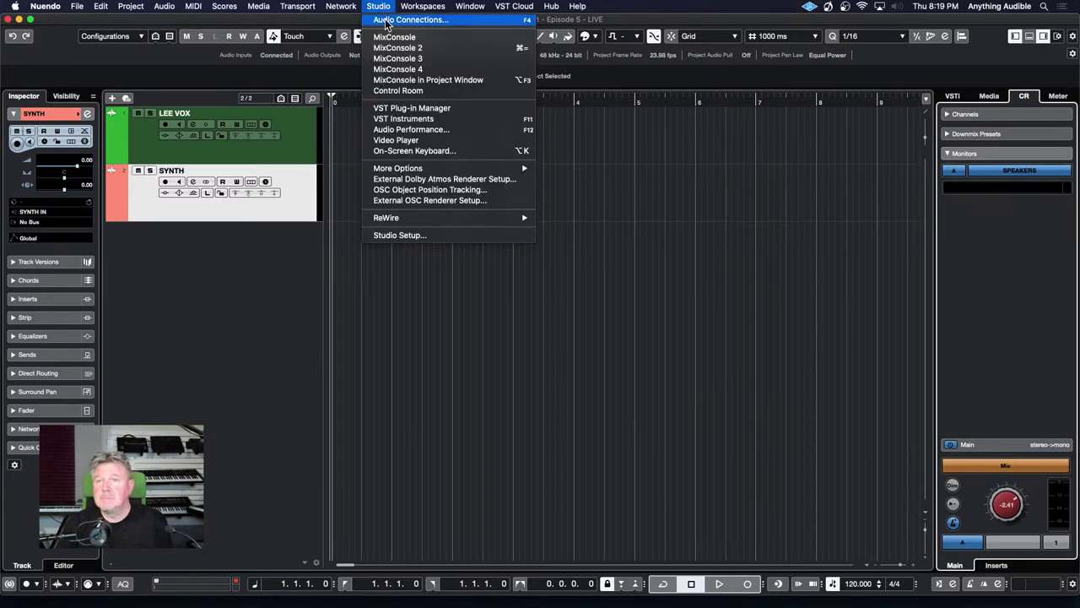
left_click(387, 20)
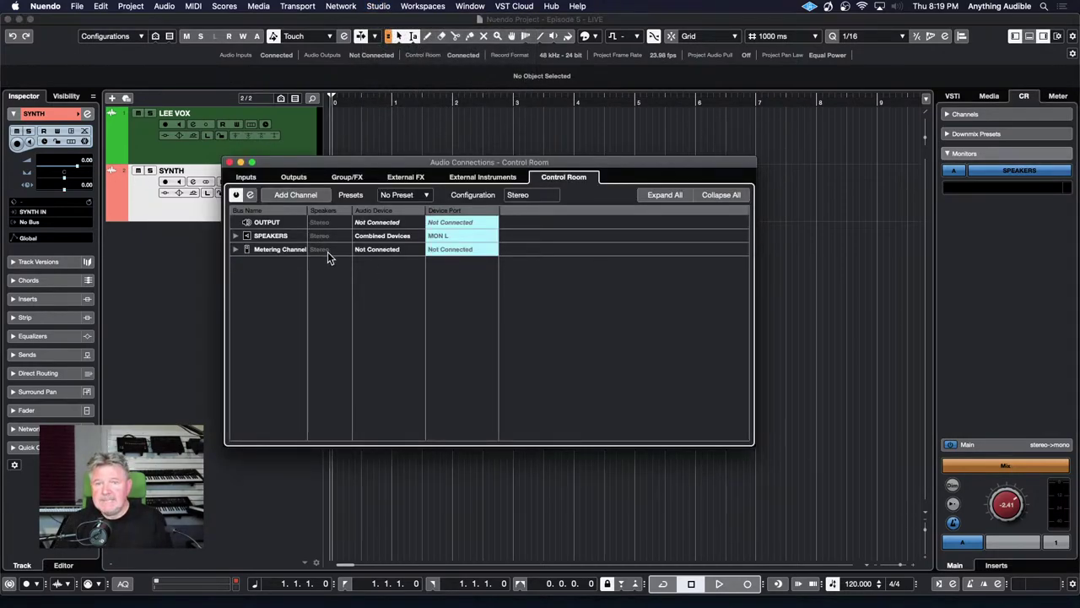
left_click(300, 178)
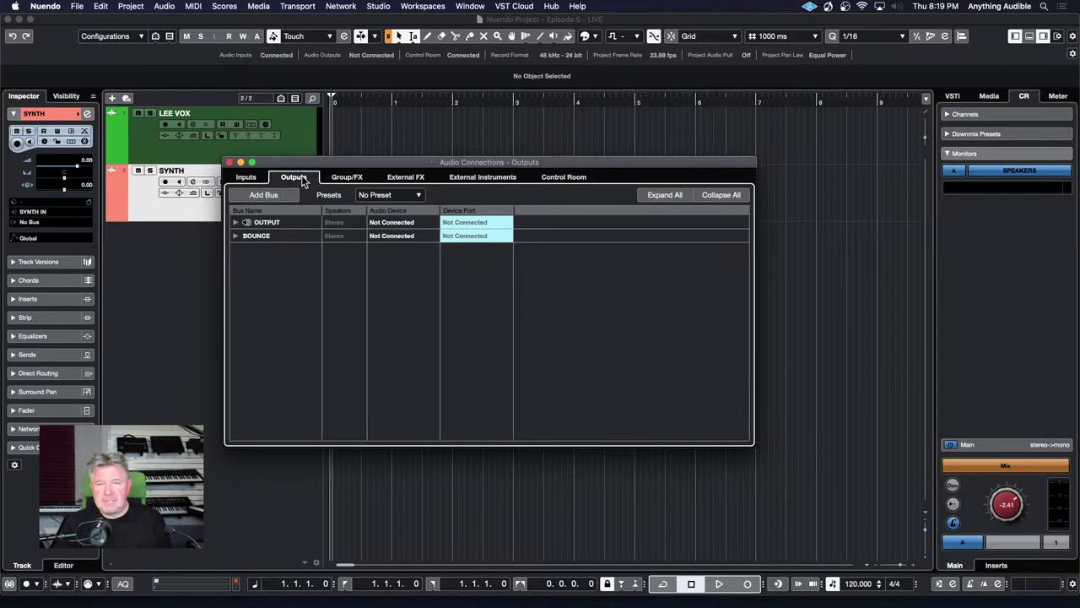
right_click(248, 225)
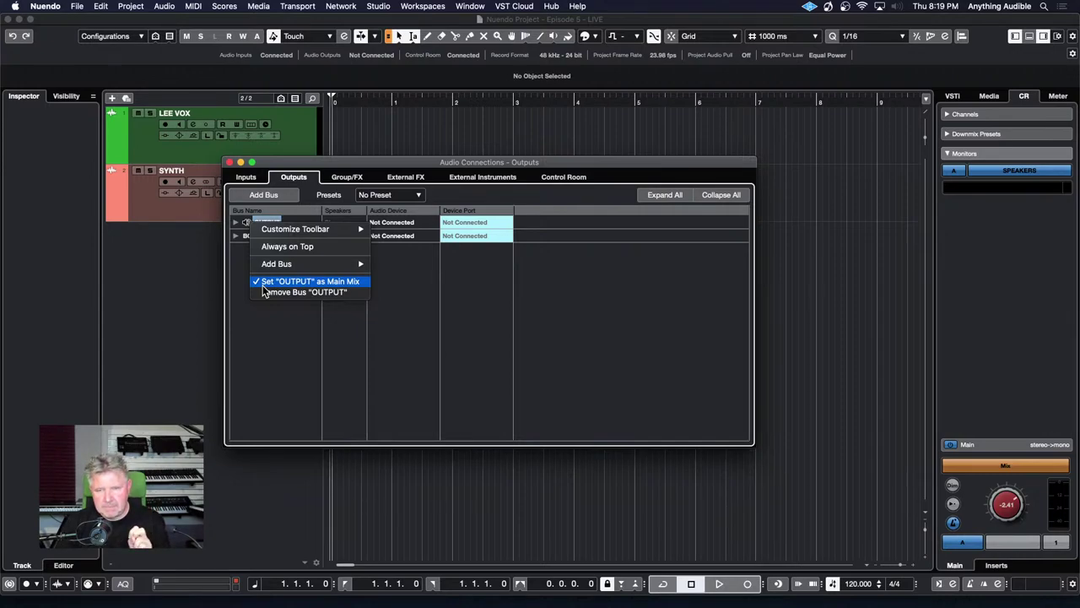
left_click(271, 315)
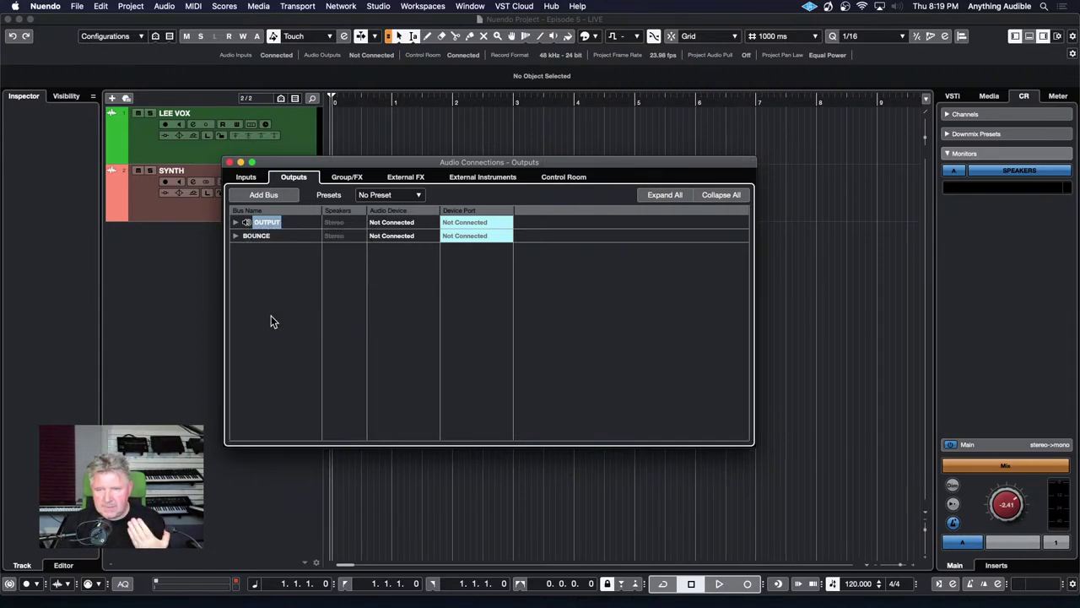
Step: Examine the left and right device ports of the SPEAKERS monitor in the Control Room connections
left_click(568, 178)
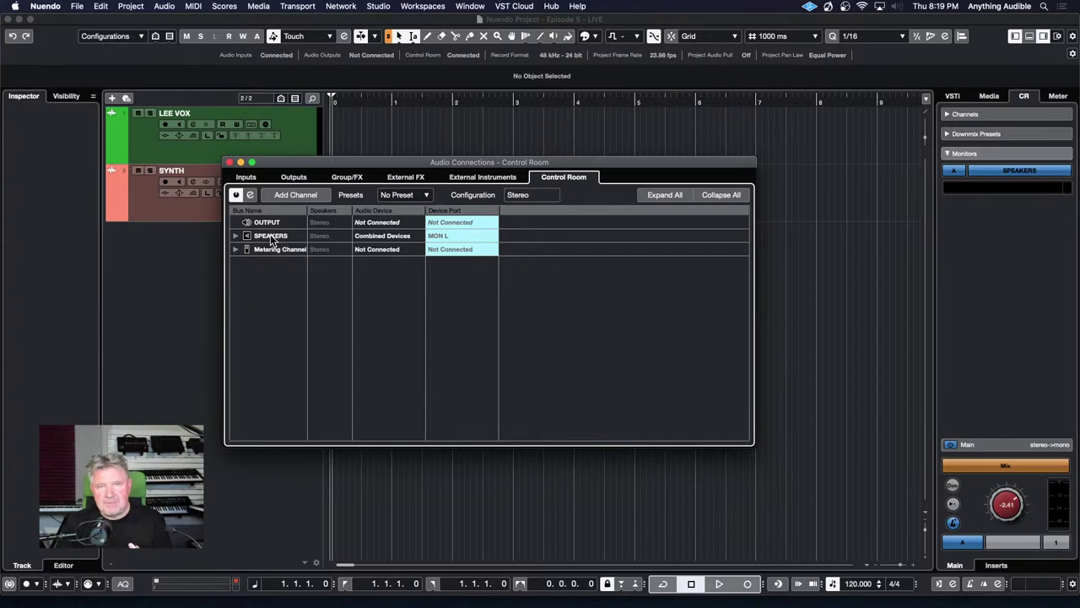
left_click(236, 237)
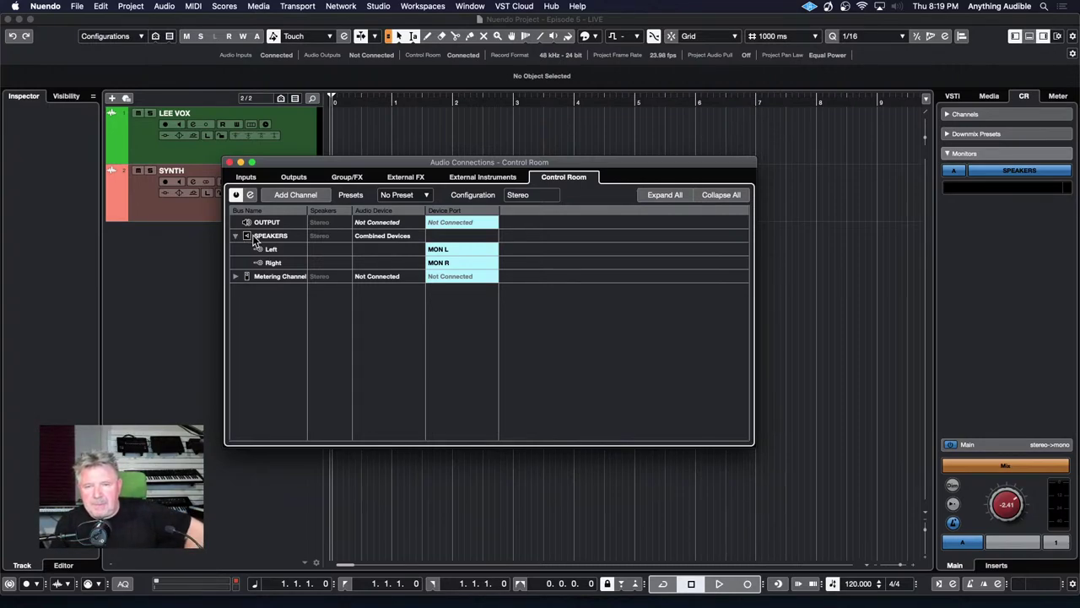
left_click(236, 236)
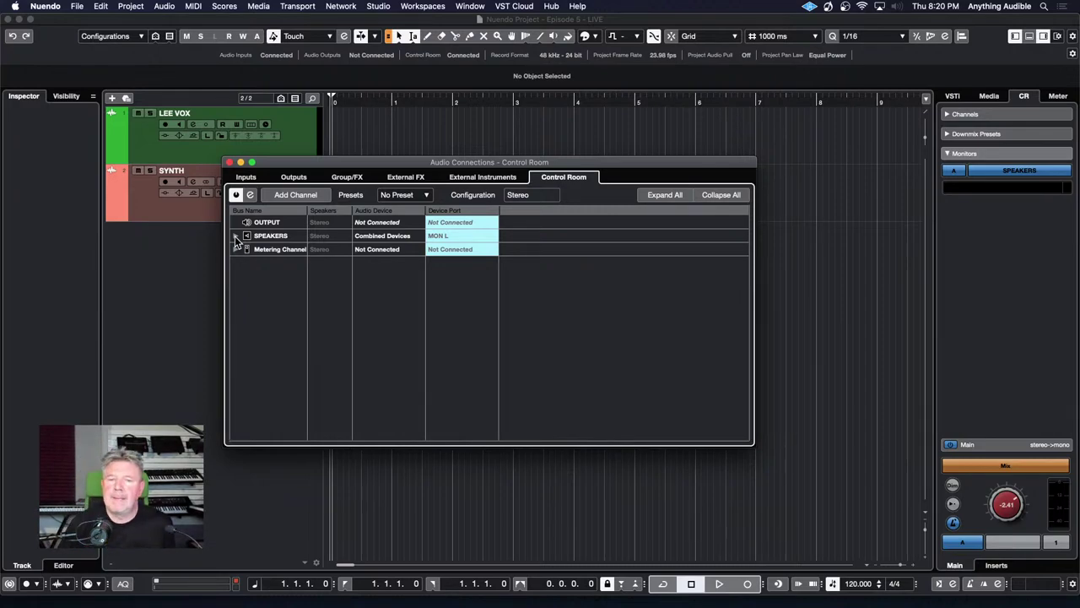
Step: Add a Control Room monitor named 5.1 with the 5.1 configuration
right_click(245, 237)
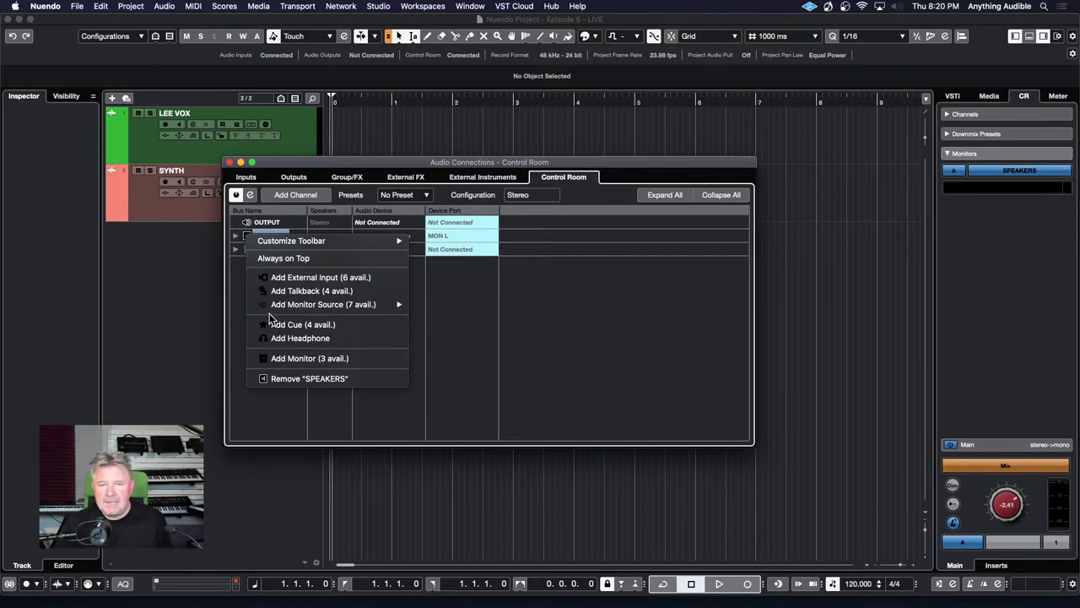
mouse_move(272, 308)
mouse_move(437, 306)
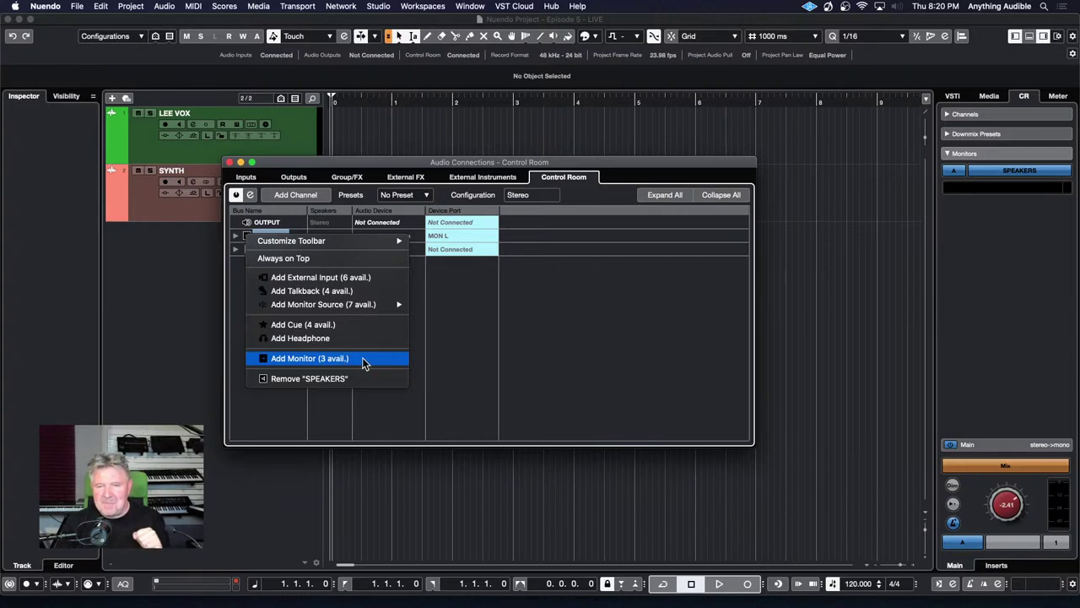
left_click(363, 360)
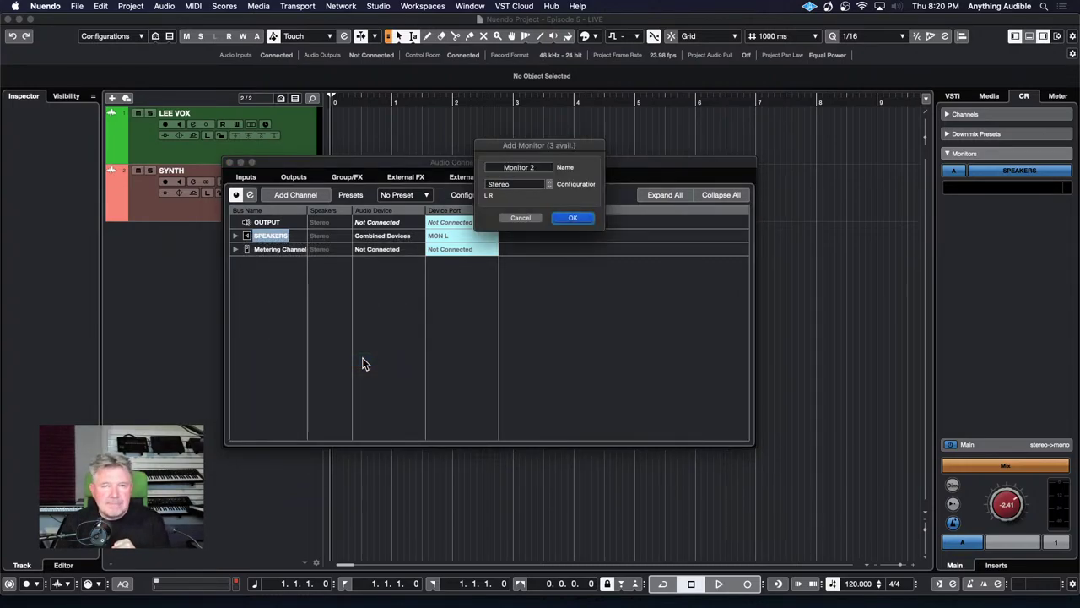
left_click(548, 166)
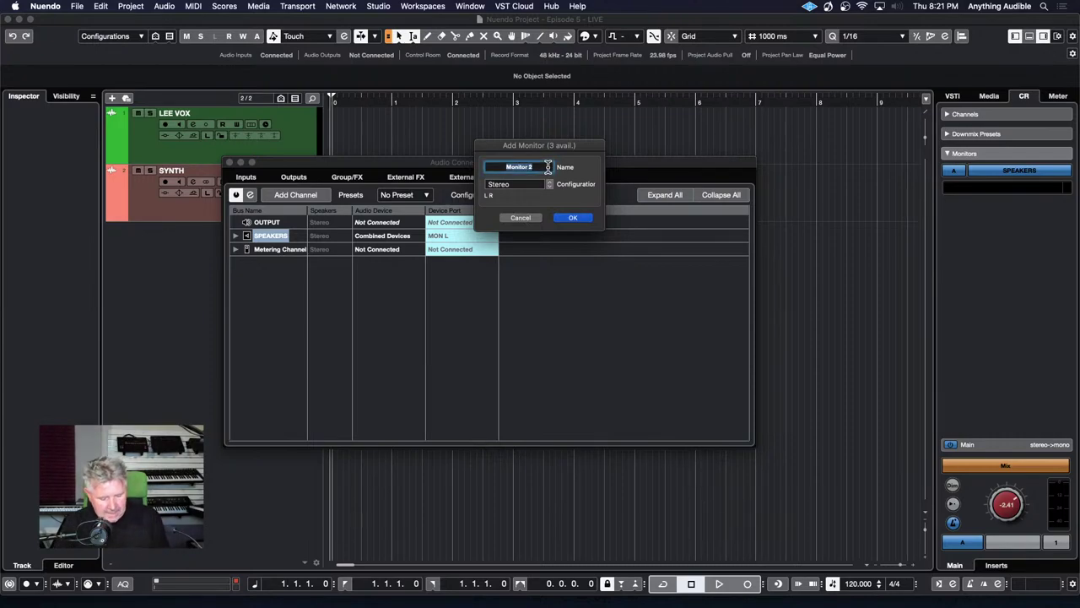
type("5.1")
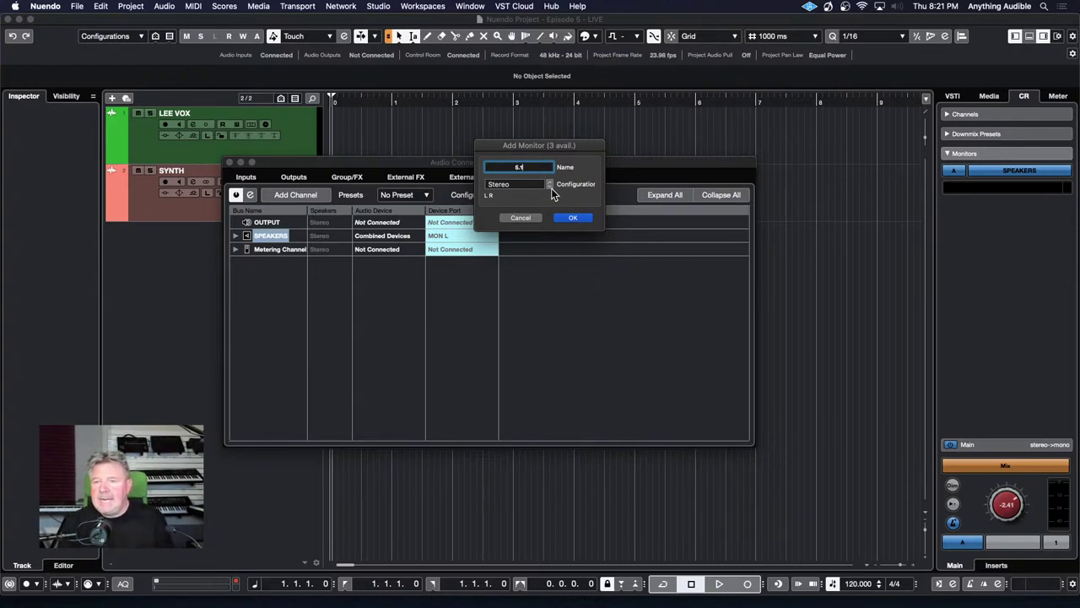
left_click(548, 184)
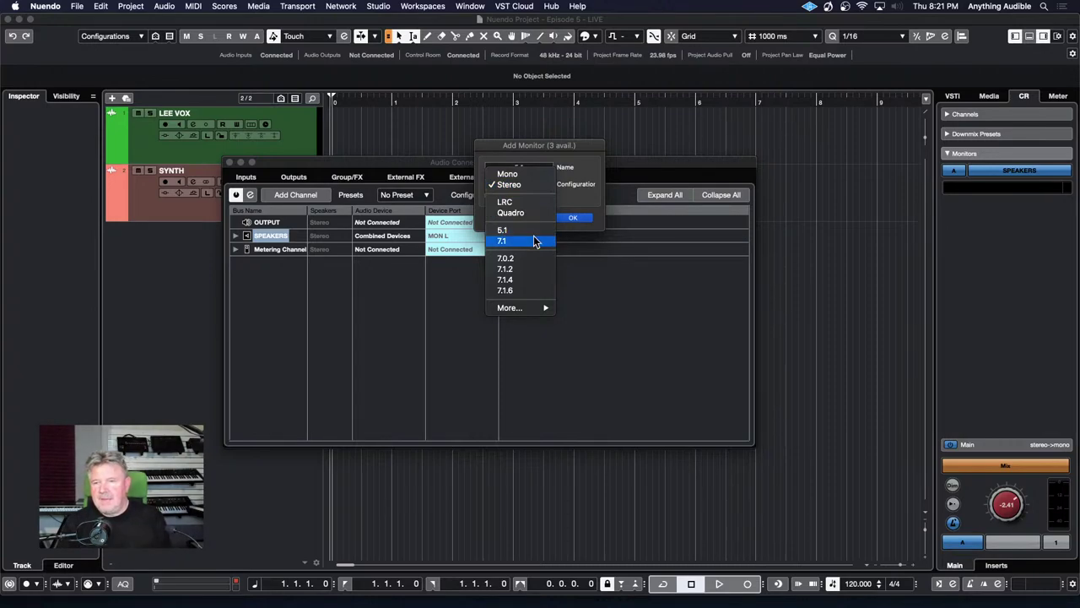
mouse_move(526, 310)
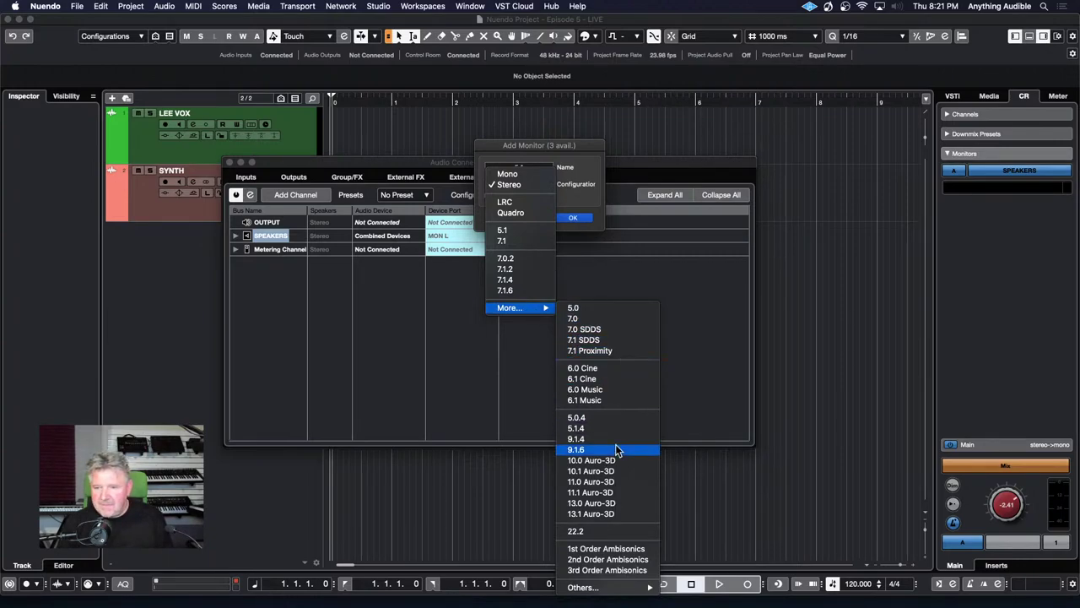
mouse_move(613, 588)
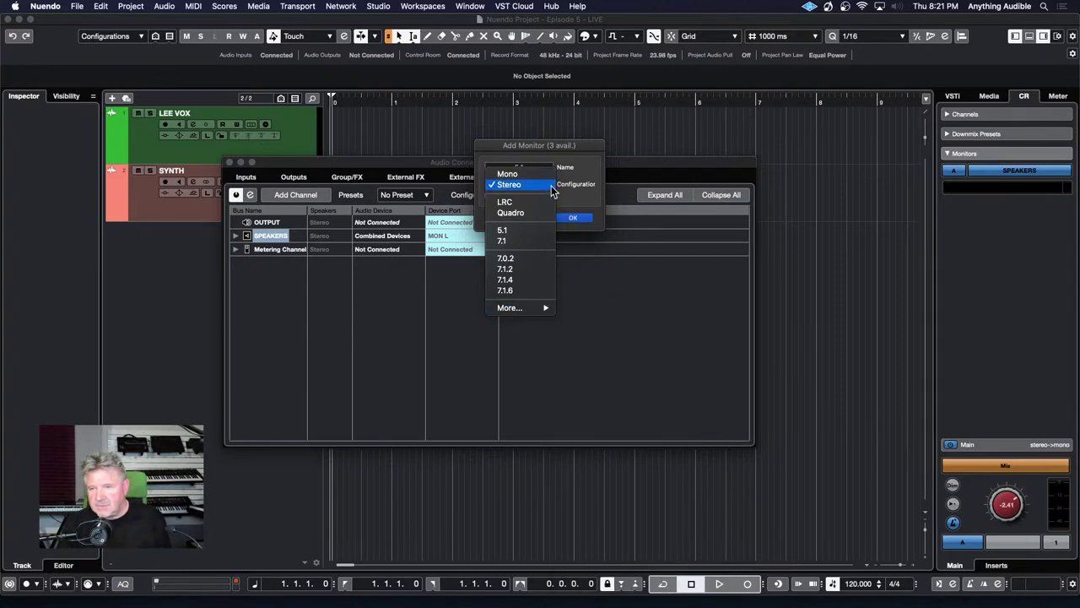
left_click(543, 230)
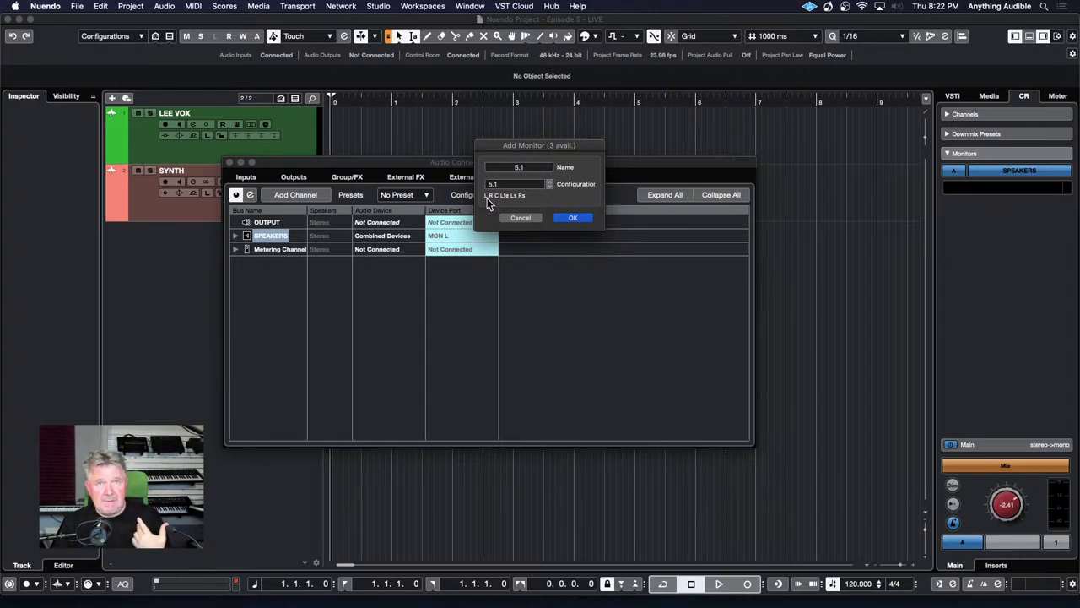
left_click(572, 219)
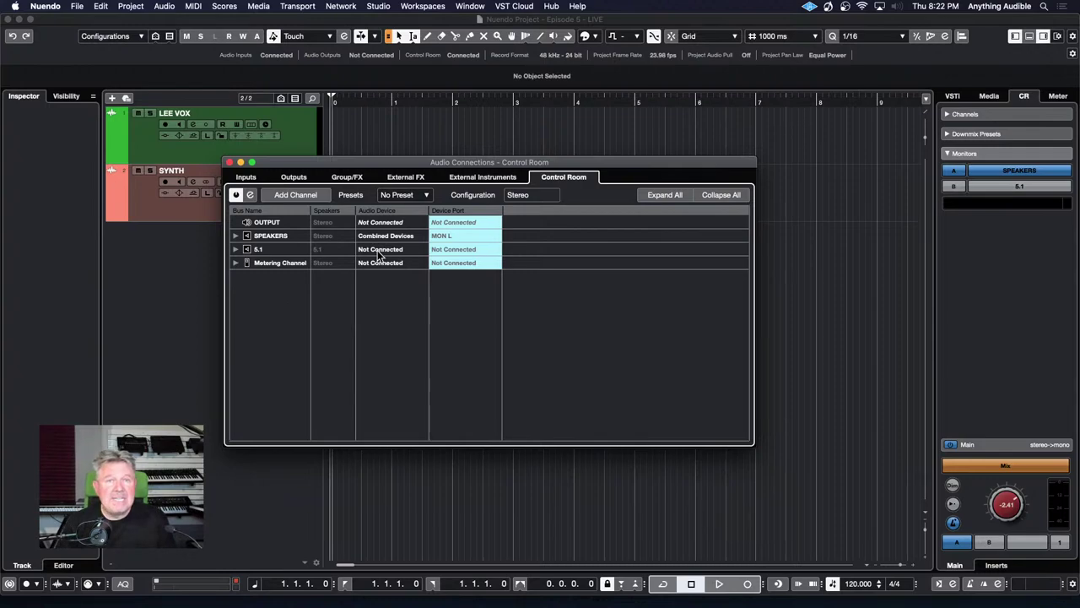
Step: Connect the 5.1 monitor to Combined Devices, assigning its Left channel to MON L and its Right channel to MON R
left_click(237, 249)
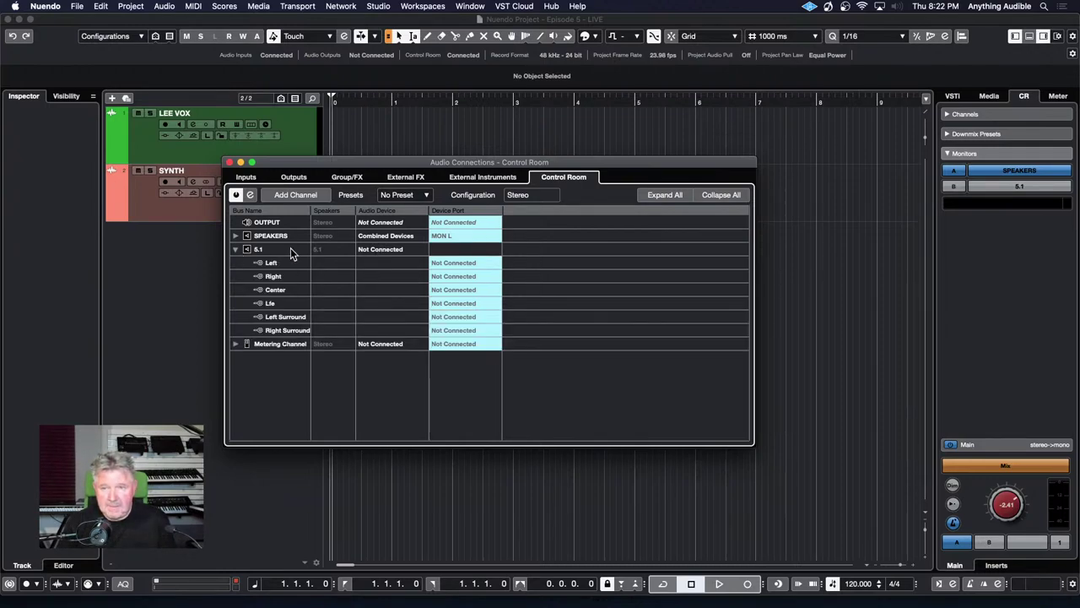
left_click(378, 250)
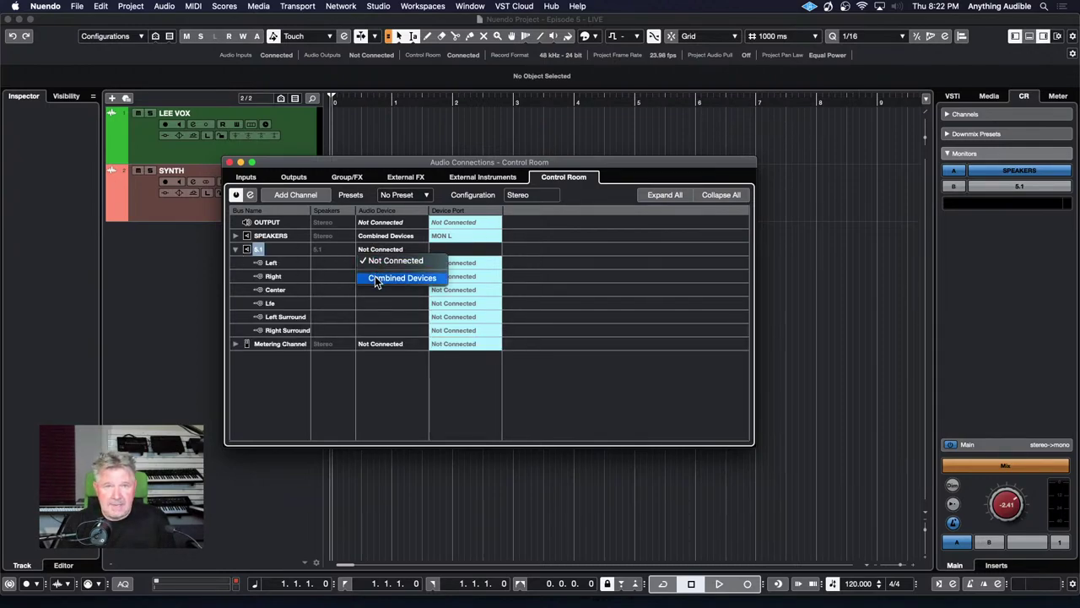
left_click(376, 279)
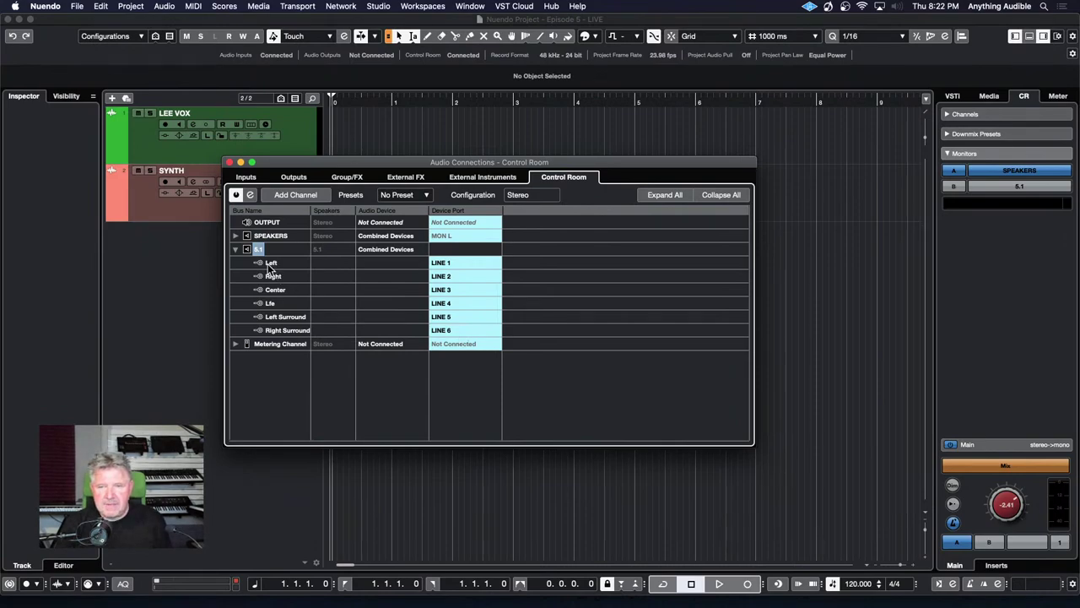
left_click(466, 276)
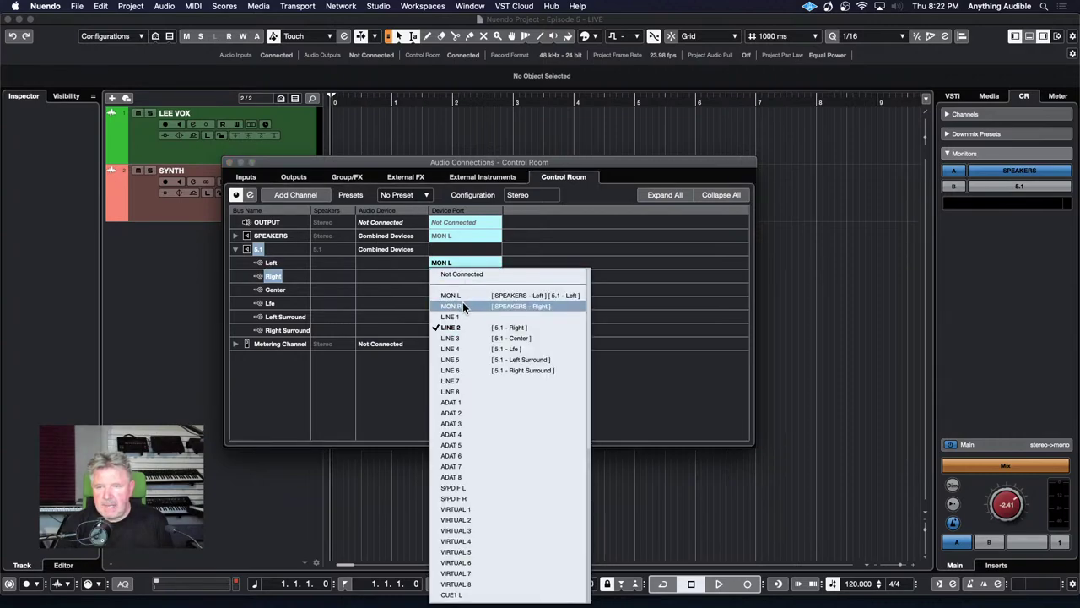
left_click(463, 305)
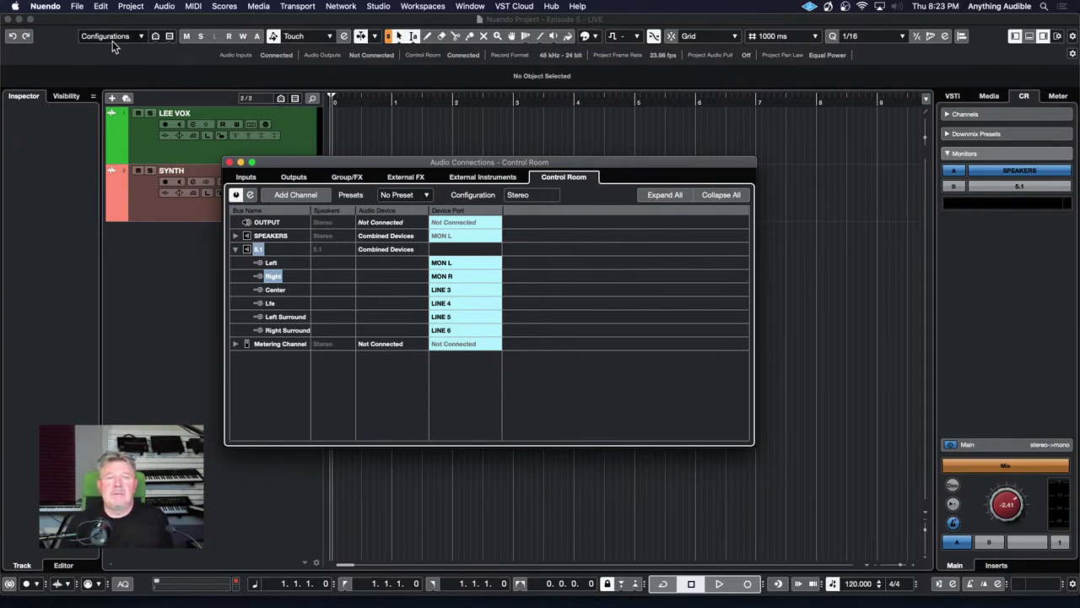
Step: Enable Exclusive Device Ports for Monitor Channels in the VST Control Room preferences
left_click(52, 7)
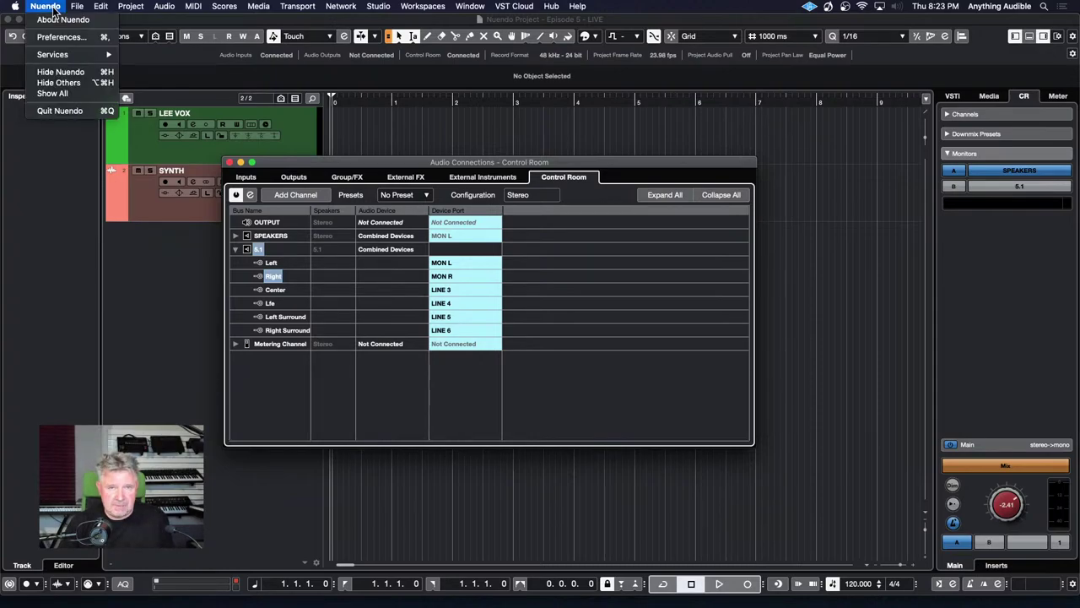
left_click(55, 38)
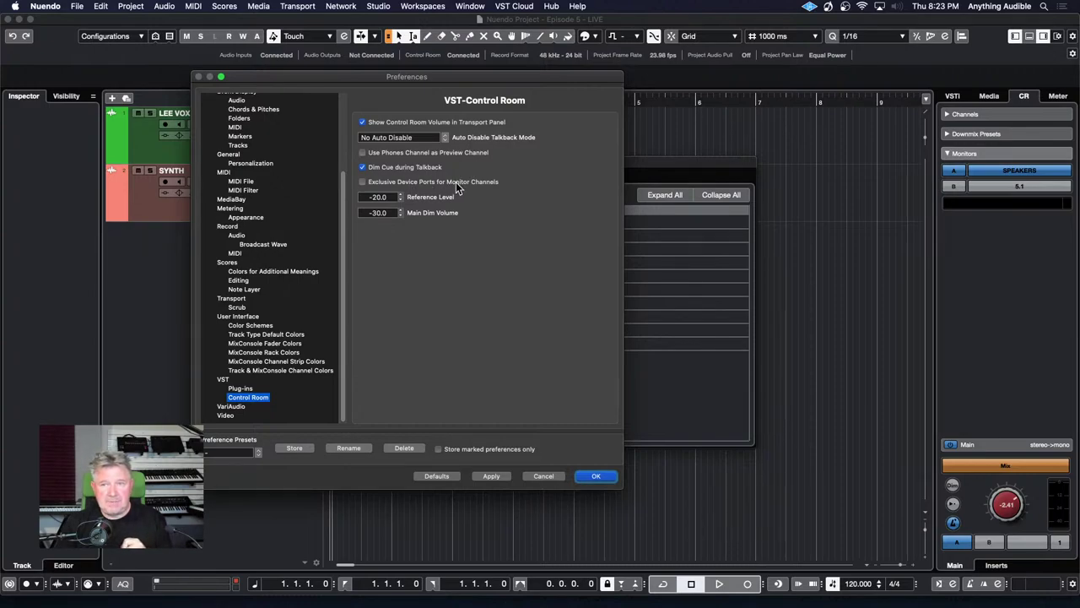
left_click(362, 183)
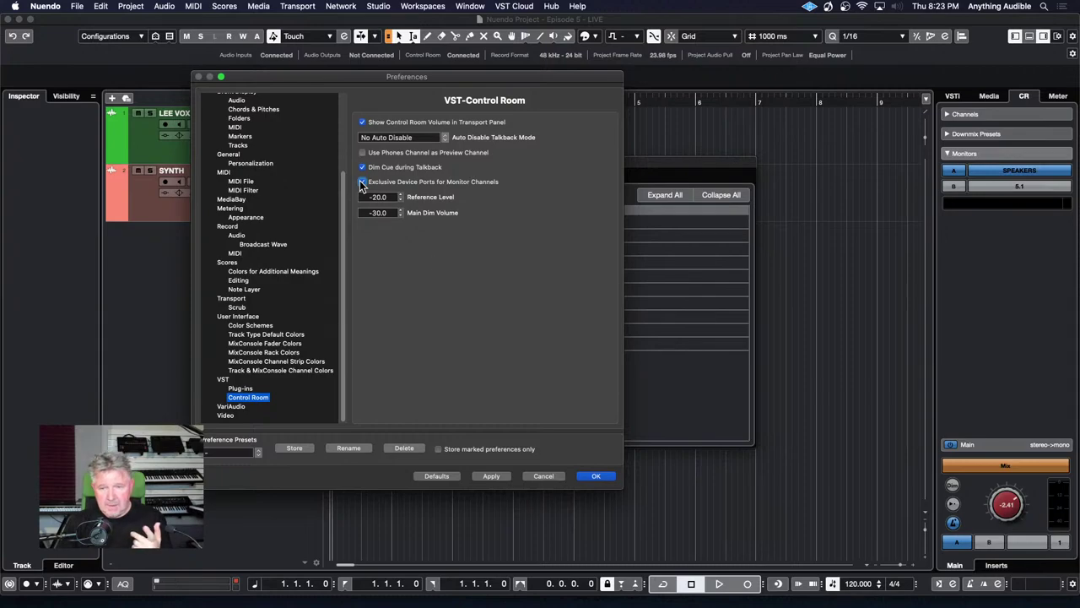
left_click(596, 477)
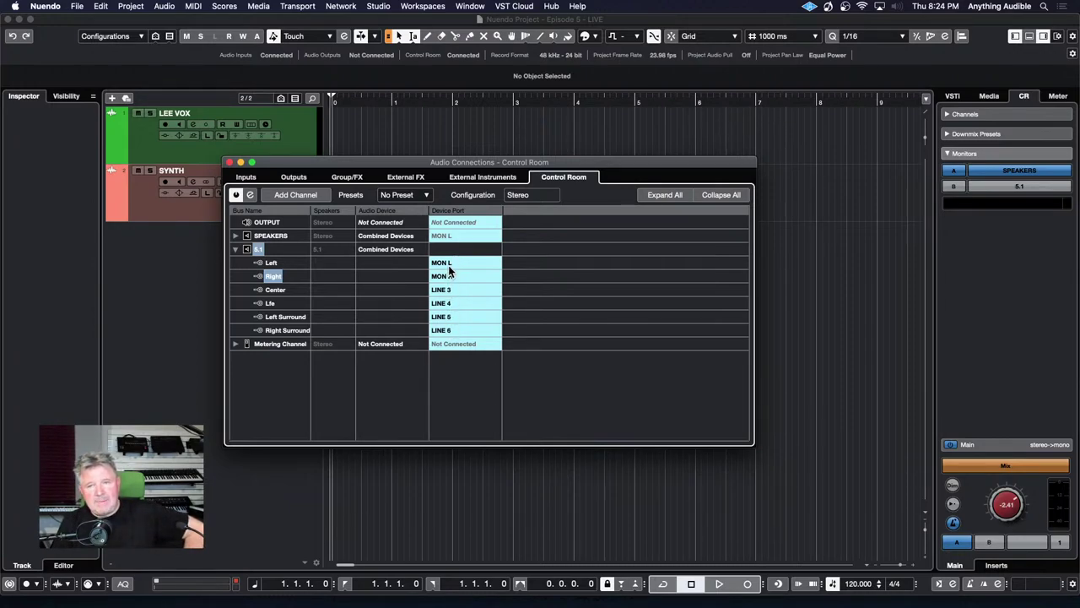
Step: Set the 5.1 monitor's audio device to Not Connected and back to Combined Devices to restore the default port assignments
left_click(405, 248)
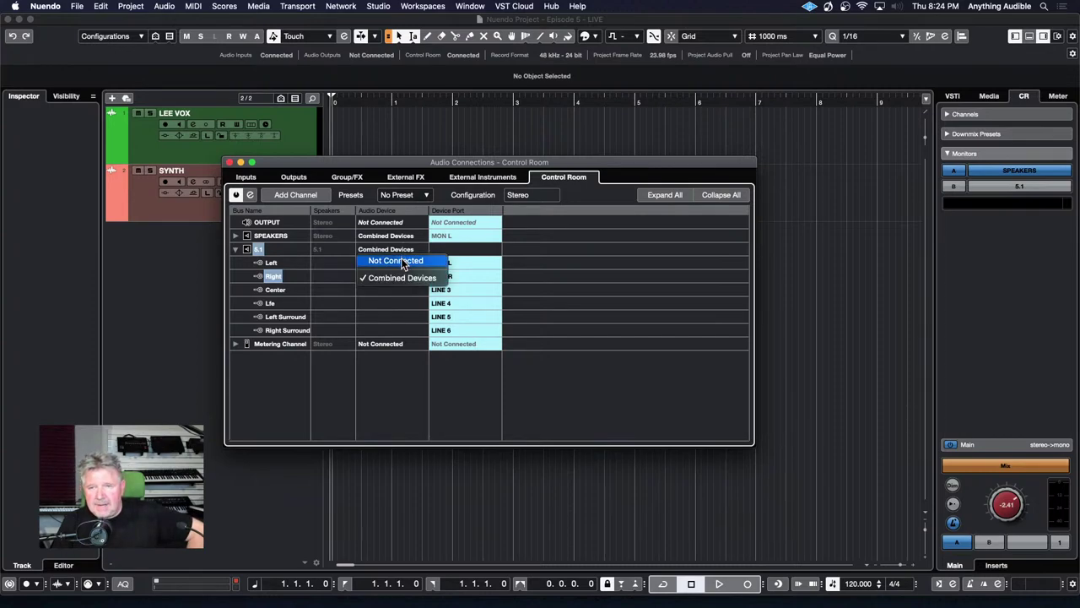
left_click(401, 260)
left_click(401, 255)
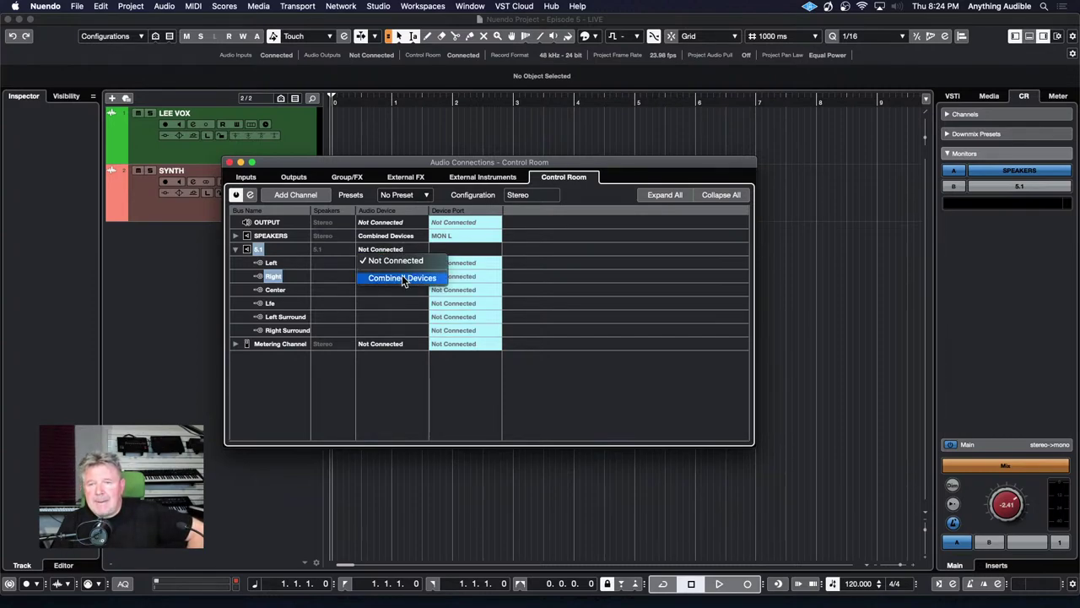
left_click(402, 278)
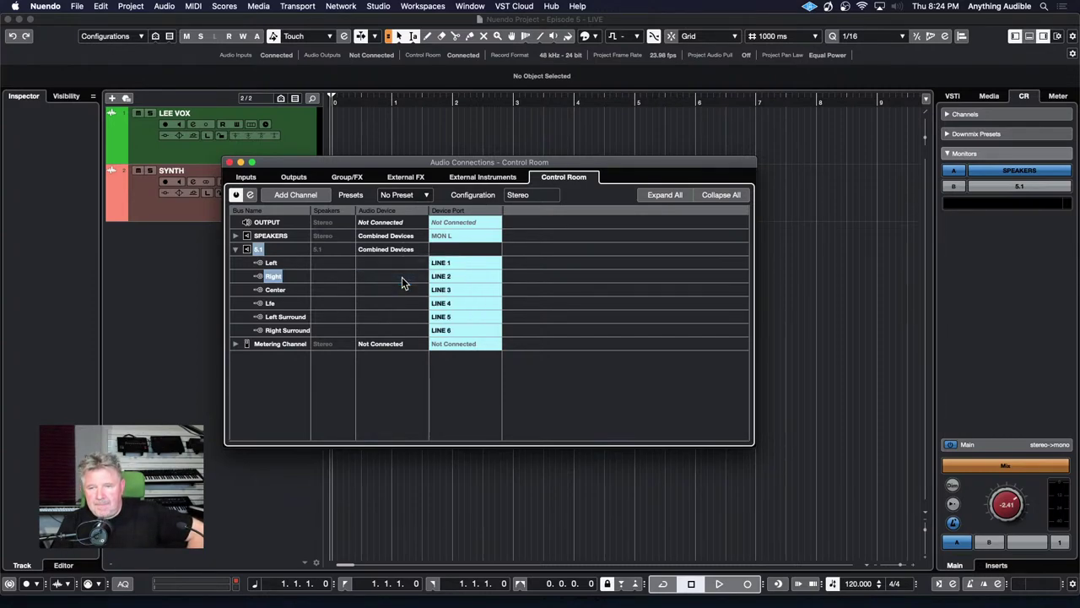
Step: Try to assign the MON L port to the 5.1 monitor's Left channel while exclusive device ports are enabled
left_click(447, 265)
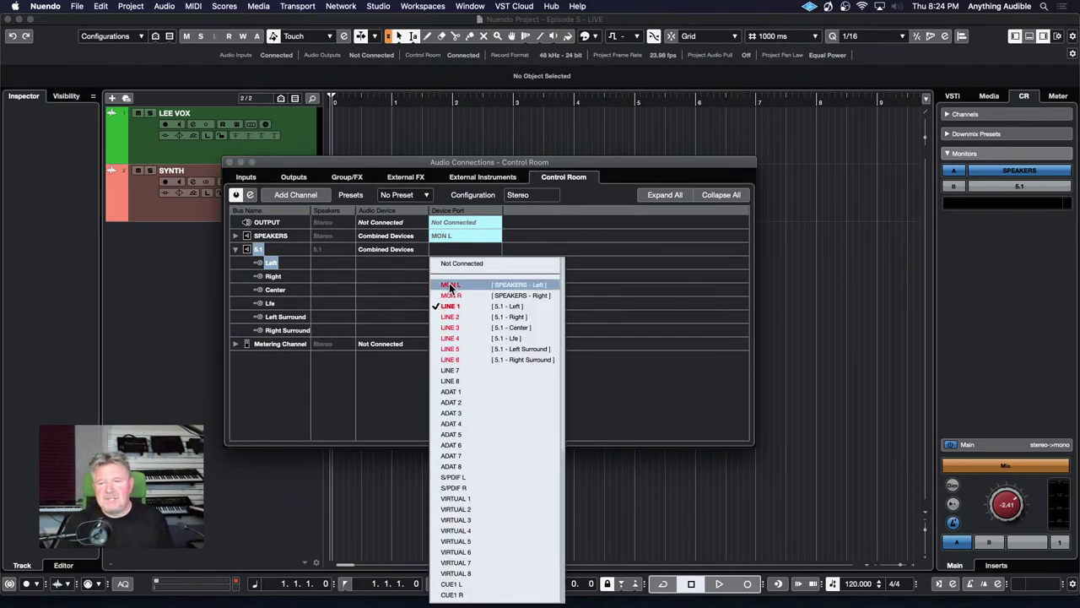
left_click(450, 286)
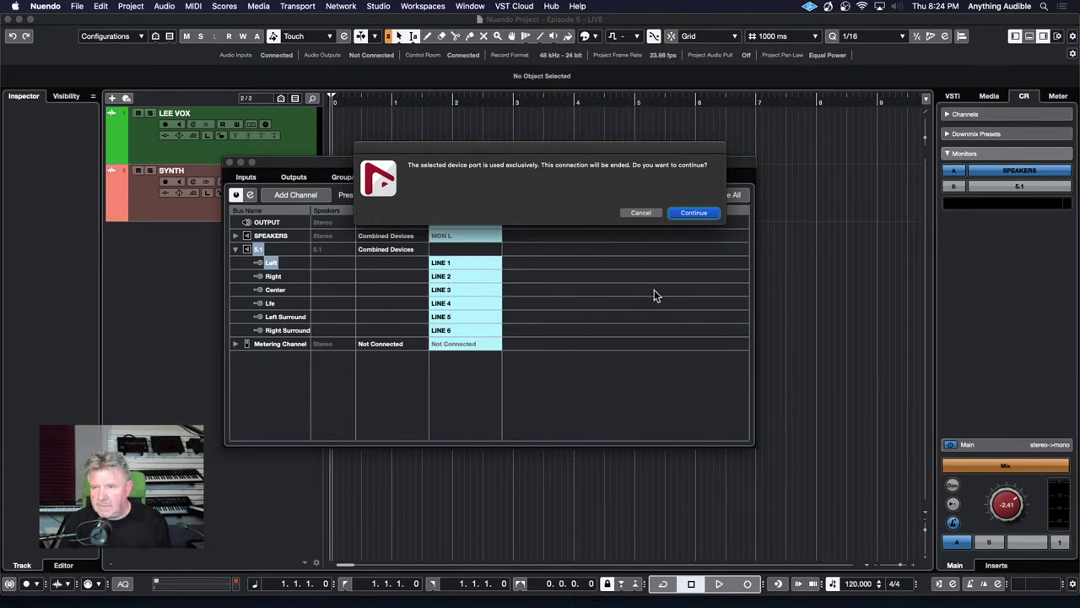
left_click(638, 213)
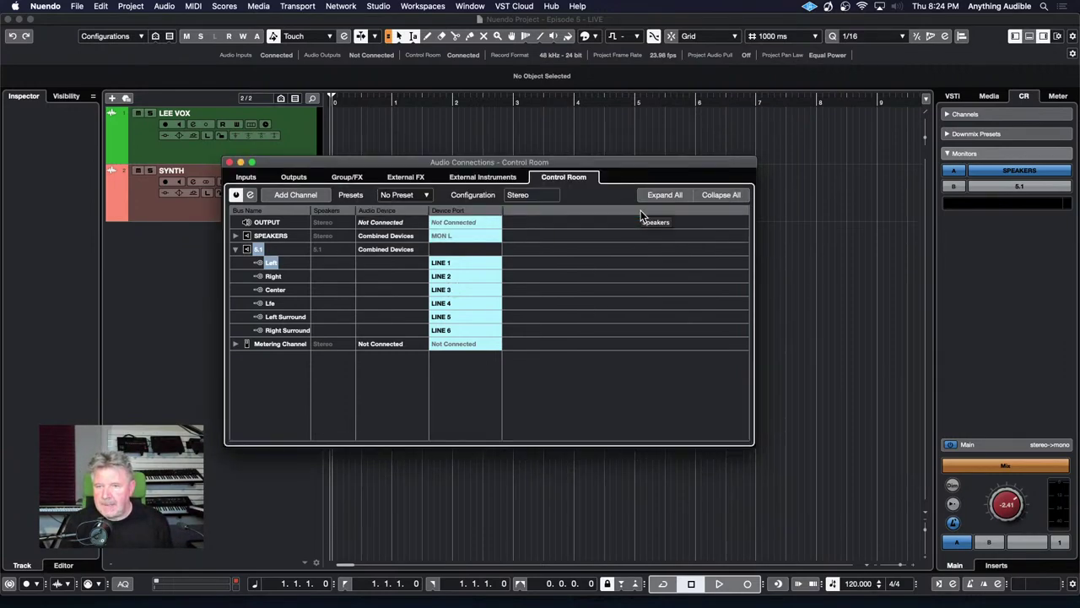
Step: Disable Exclusive Device Ports for Monitor Channels in the VST Control Room preferences
left_click(55, 8)
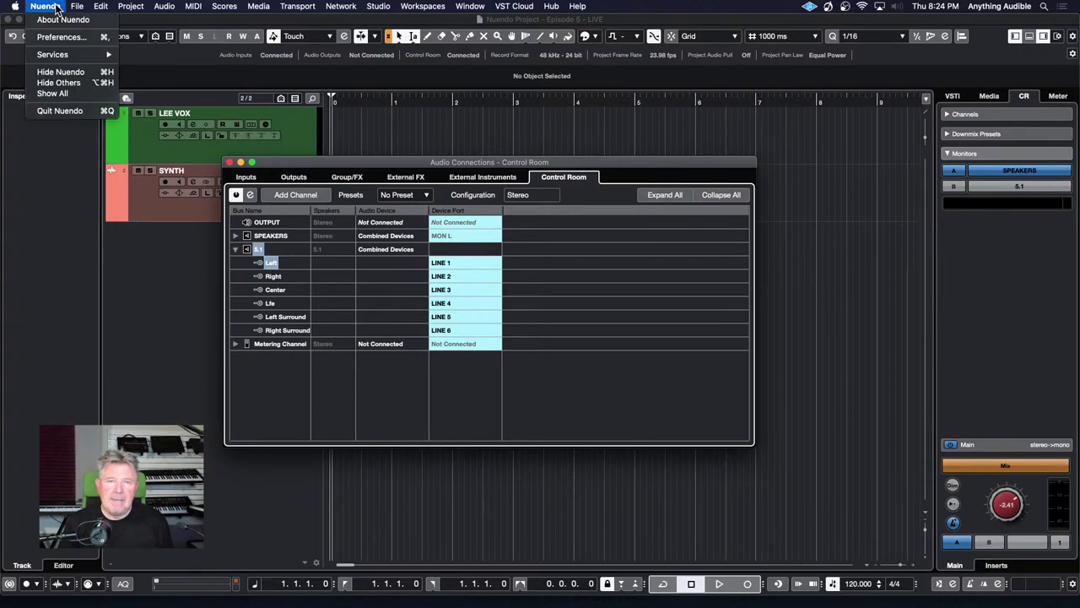
left_click(63, 37)
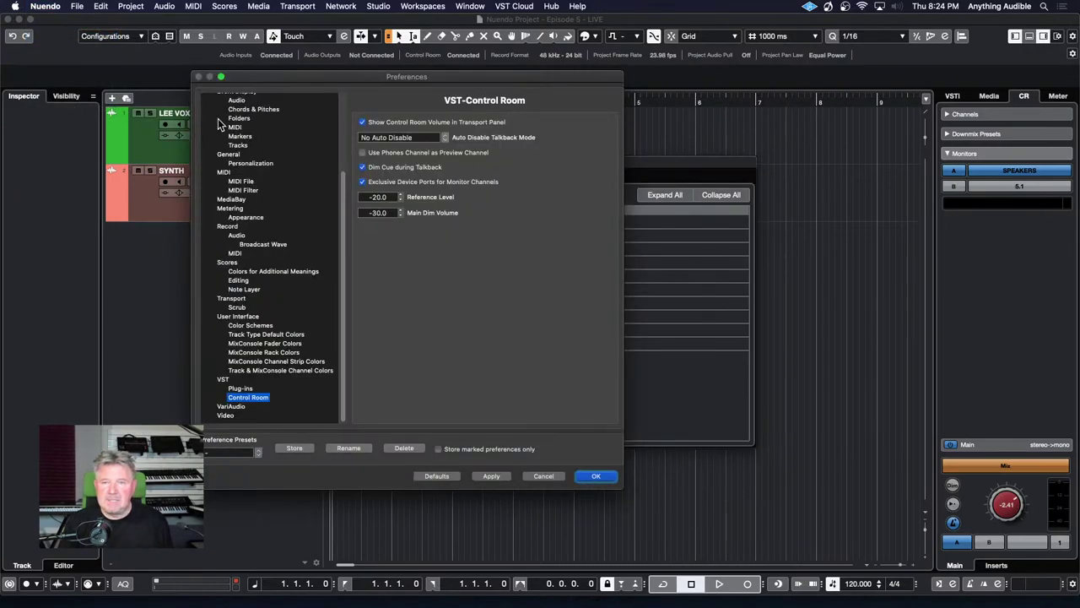
left_click(362, 181)
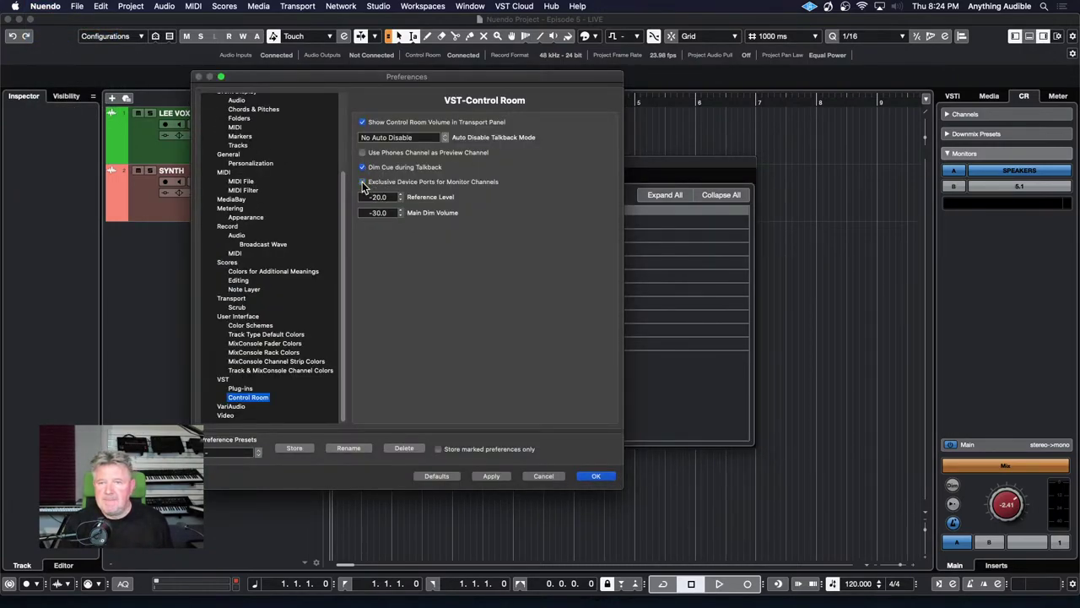
left_click(599, 476)
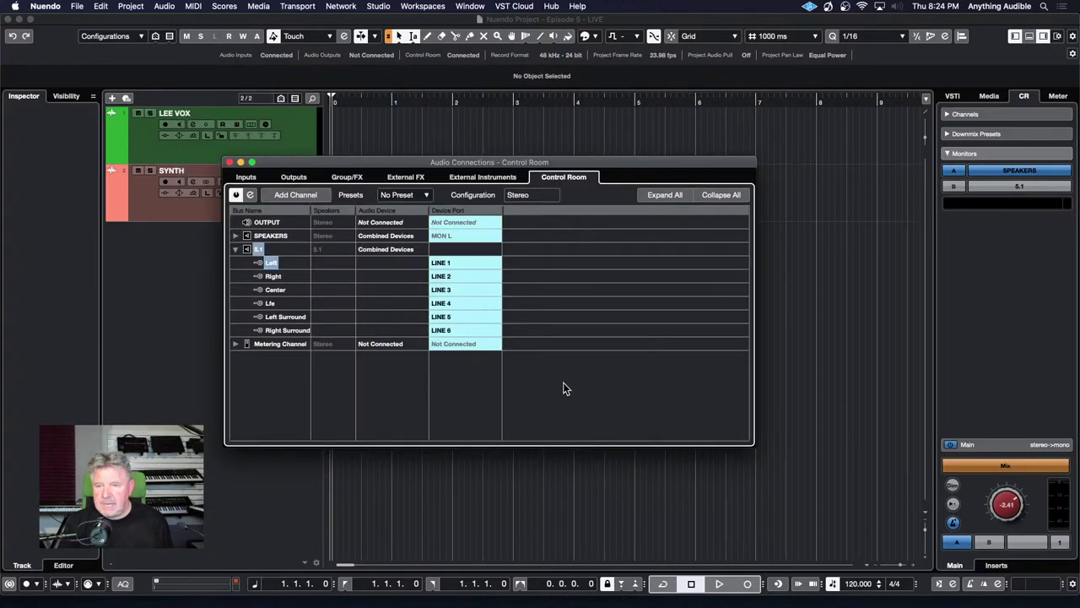
Step: Assign the 5.1 monitor's Left channel to MON L and its Right channel to MON R
left_click(467, 263)
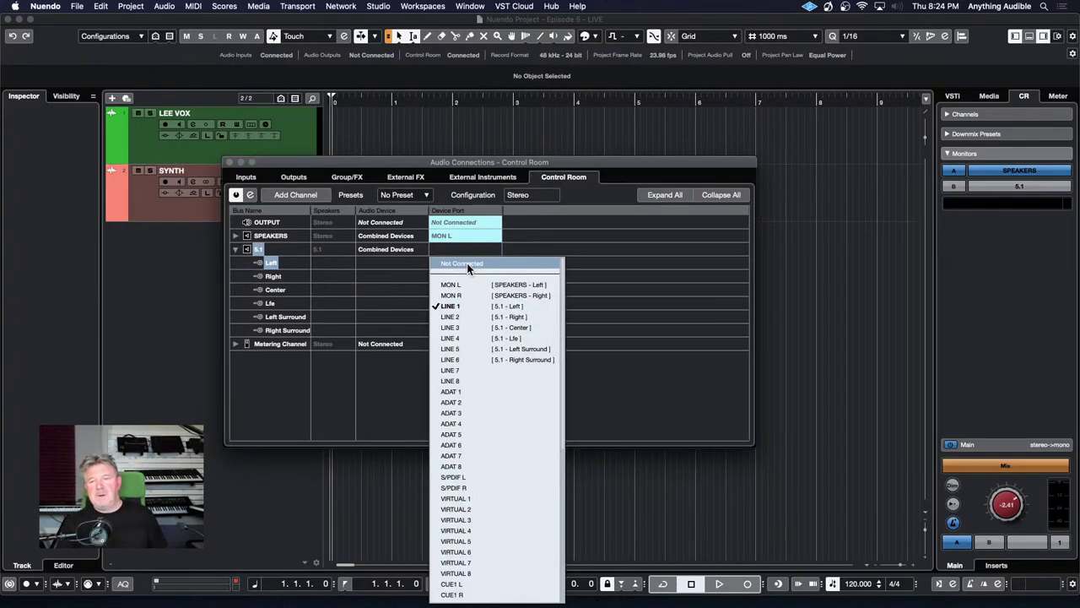
left_click(462, 280)
left_click(462, 276)
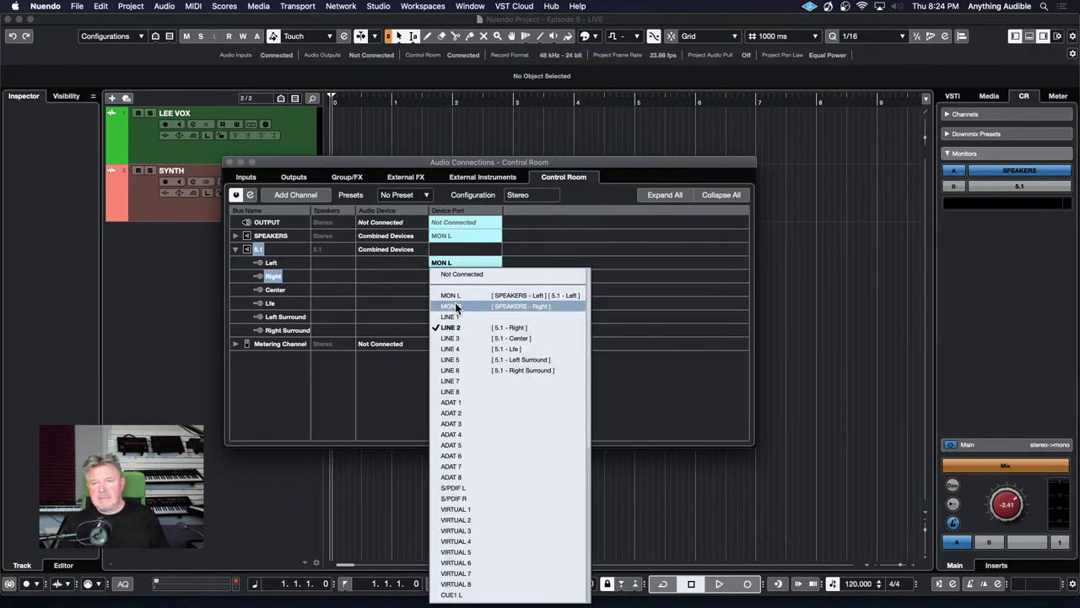
left_click(456, 308)
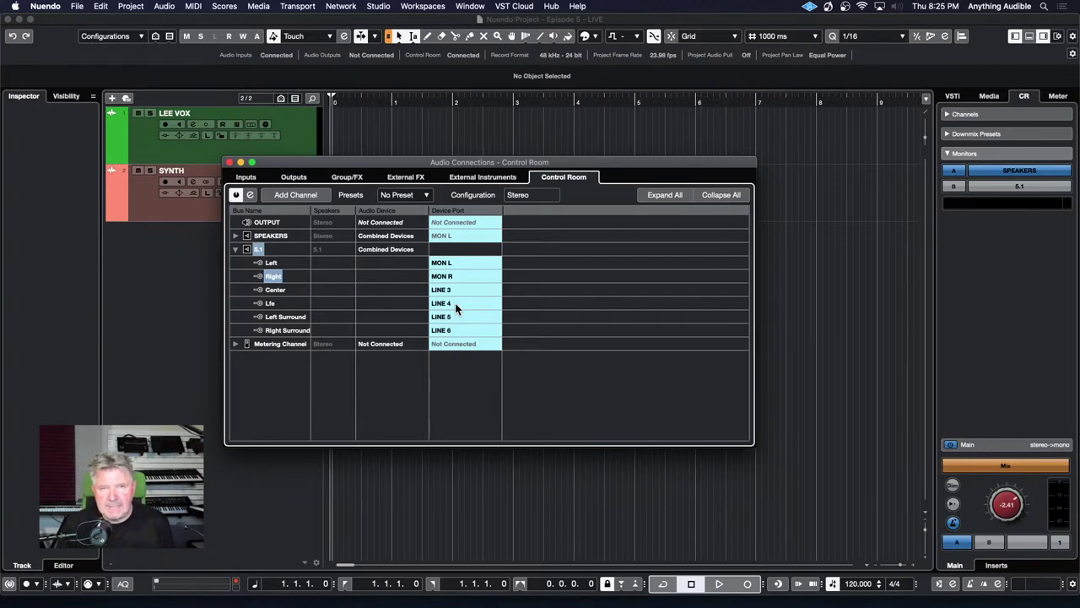
Step: Close Audio Connections and switch the active Control Room monitor to 5.1 and back to SPEAKERS
left_click(999, 183)
key("F4")
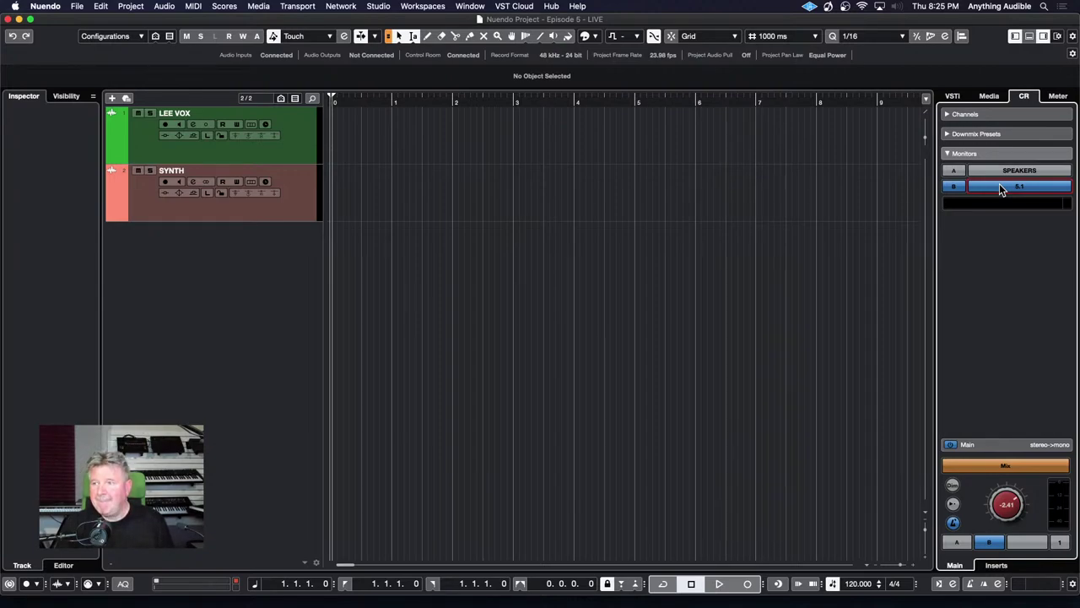
left_click(999, 170)
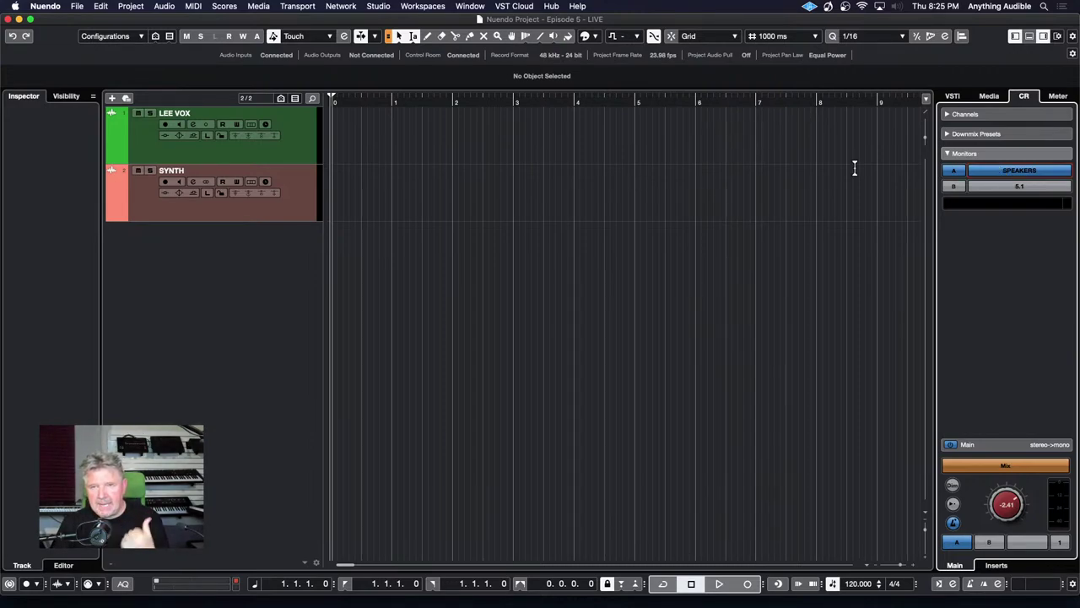
Step: Open Audio Connections and review the audio device and port assignments of the OUTPUT and BOUNCE output buses
left_click(381, 7)
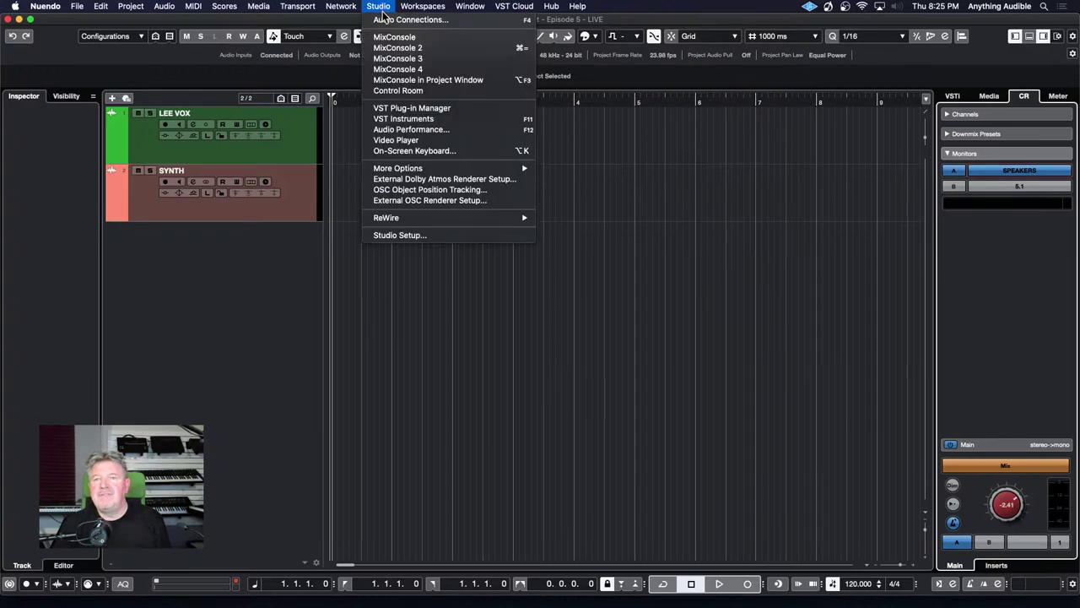
left_click(385, 18)
left_click(295, 177)
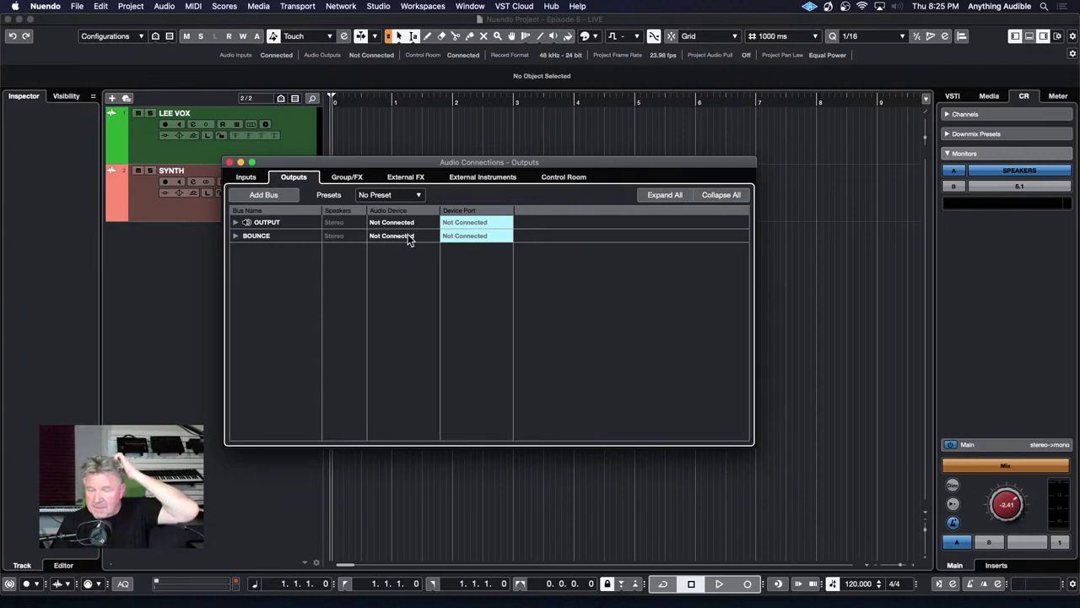
Step: Route the SYNTH track to the OUTPUT bus and enable its input monitoring
left_click(201, 210)
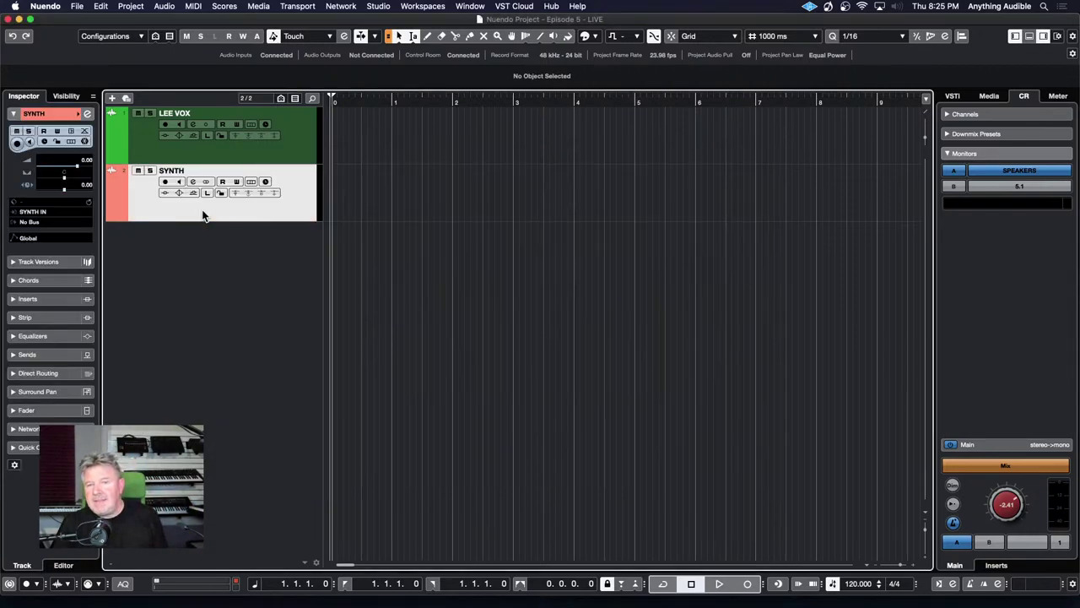
left_click(38, 223)
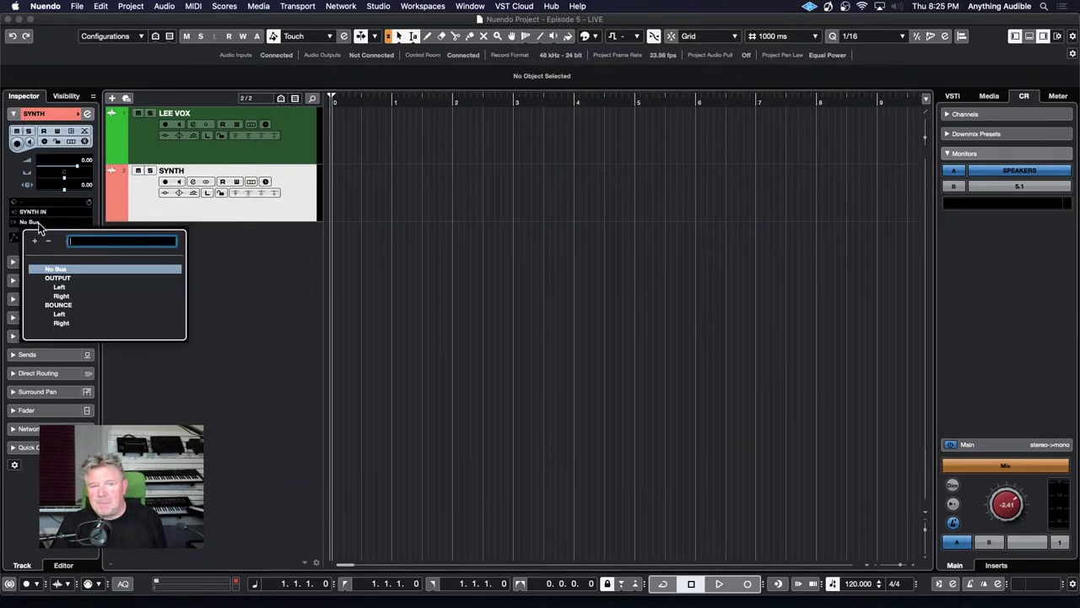
left_click(51, 278)
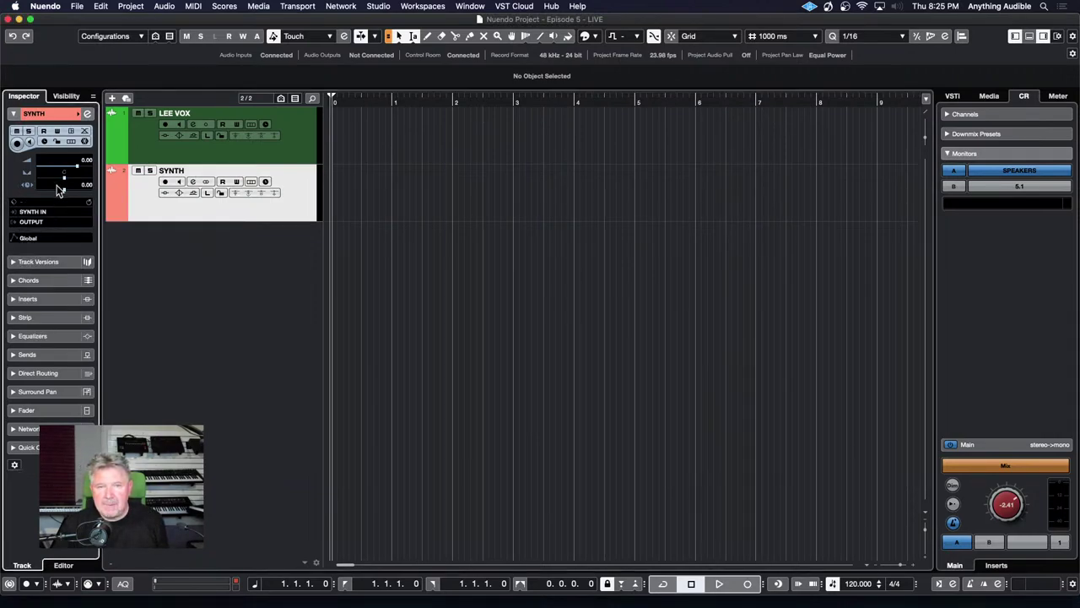
left_click(179, 182)
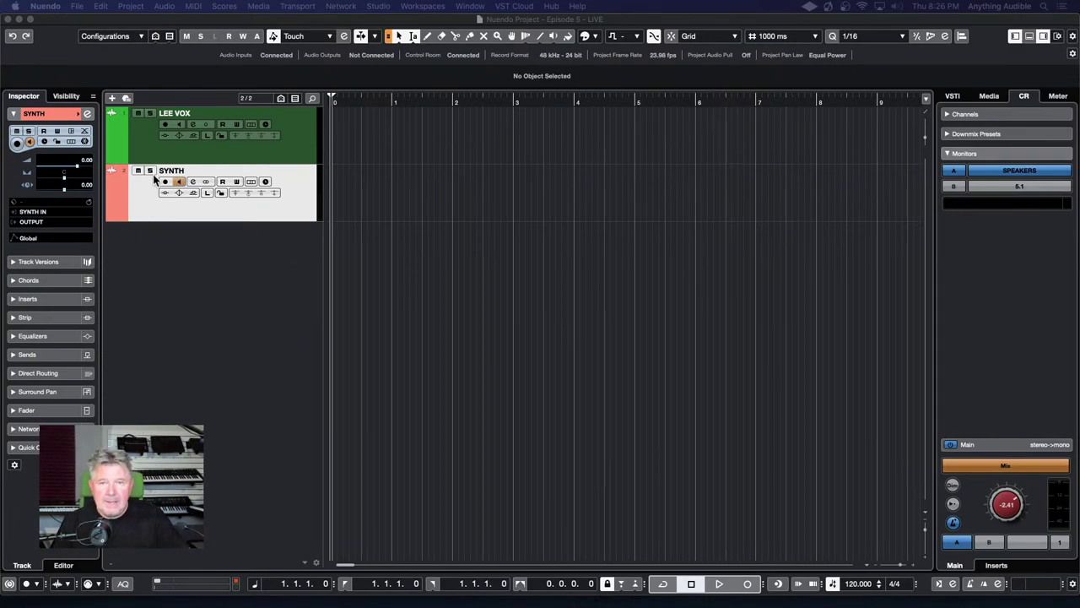
Step: Route the vocal track's output to the OUTPUT bus
left_click(147, 142)
left_click(36, 223)
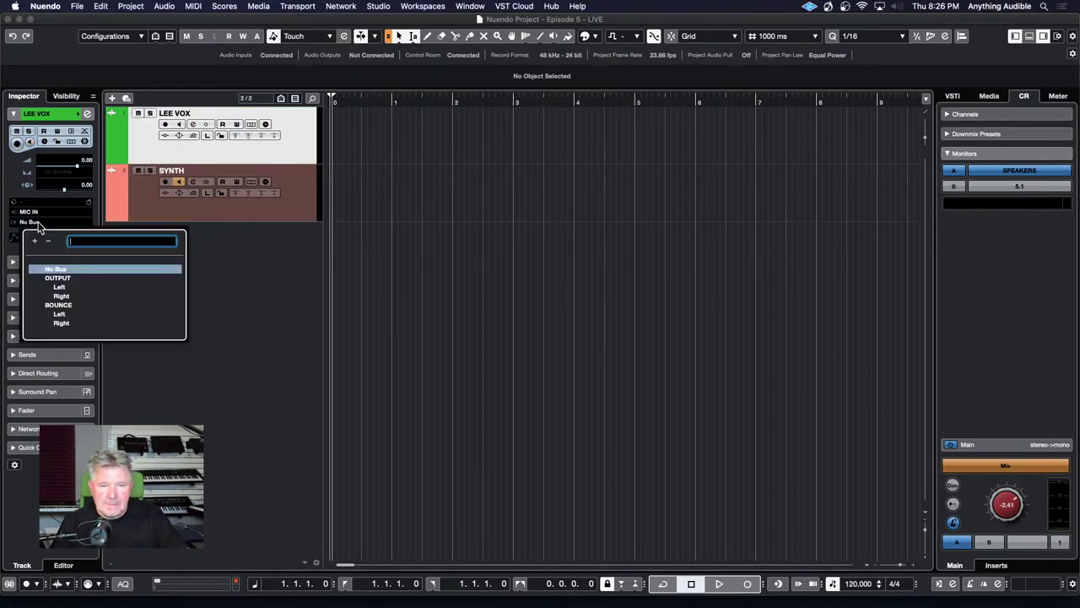
left_click(51, 278)
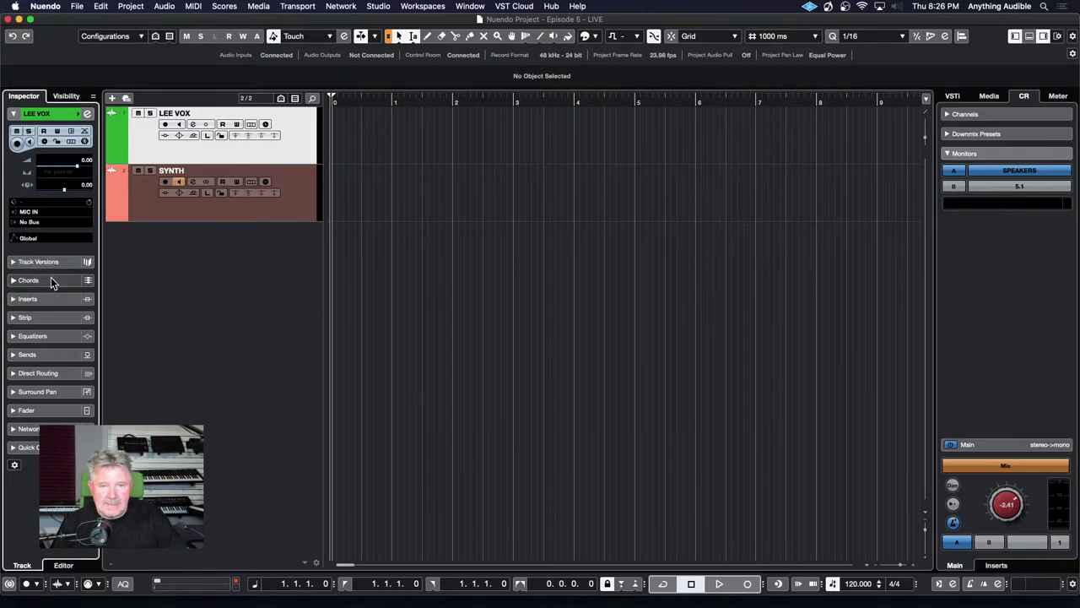
Step: Turn off input monitoring on the SYNTH track, then switch the vocal track's input monitoring on and off again
left_click(178, 182)
left_click(179, 125)
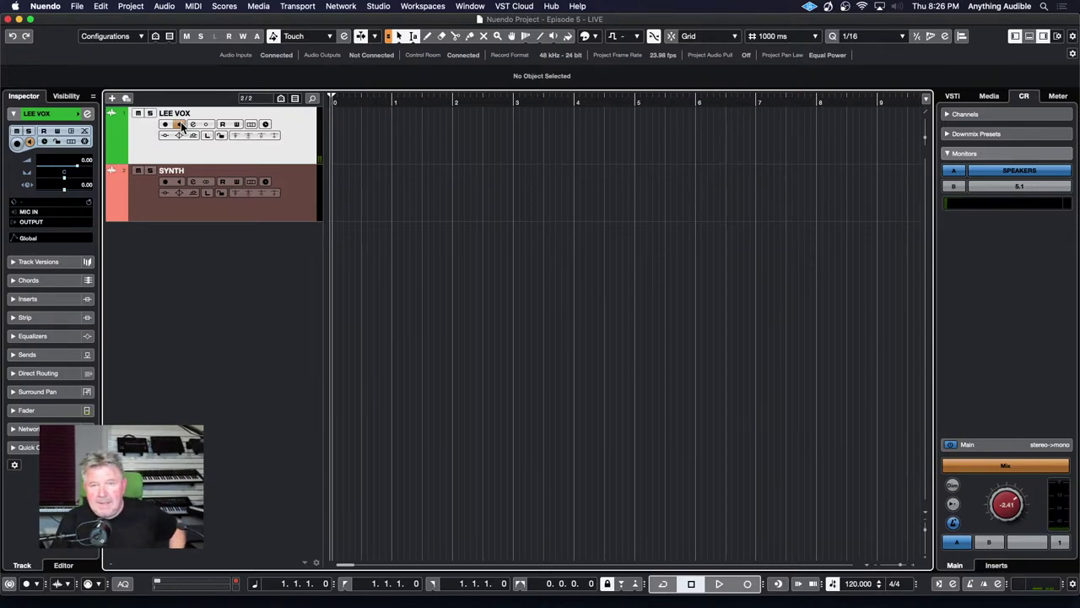
left_click(181, 125)
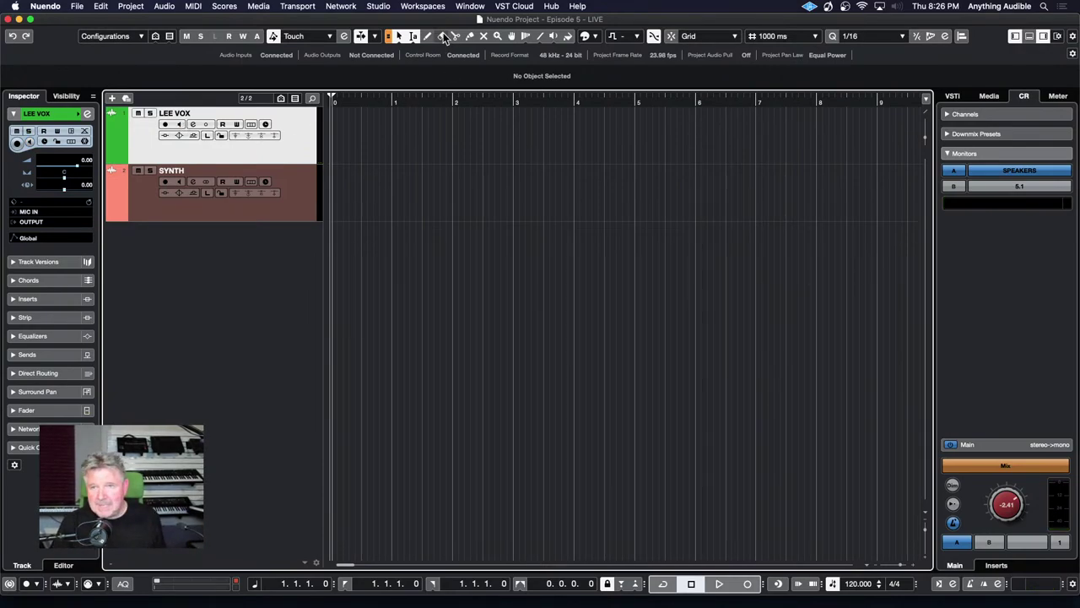
Step: Reopen Audio Connections and review the Control Room port assignments for the SPEAKERS and 5.1 monitors
left_click(378, 6)
left_click(397, 20)
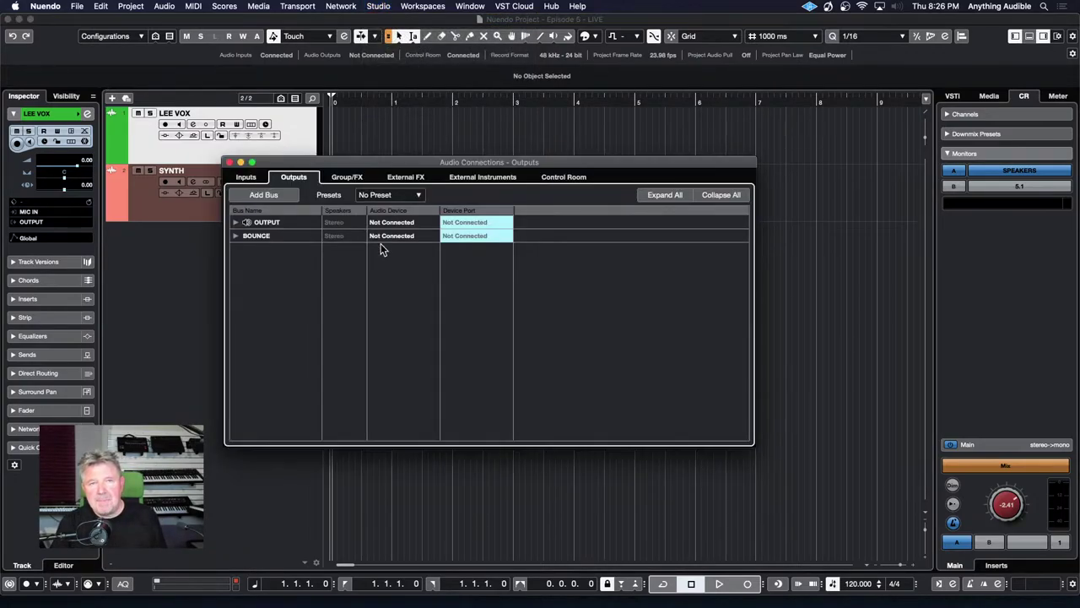
left_click(581, 179)
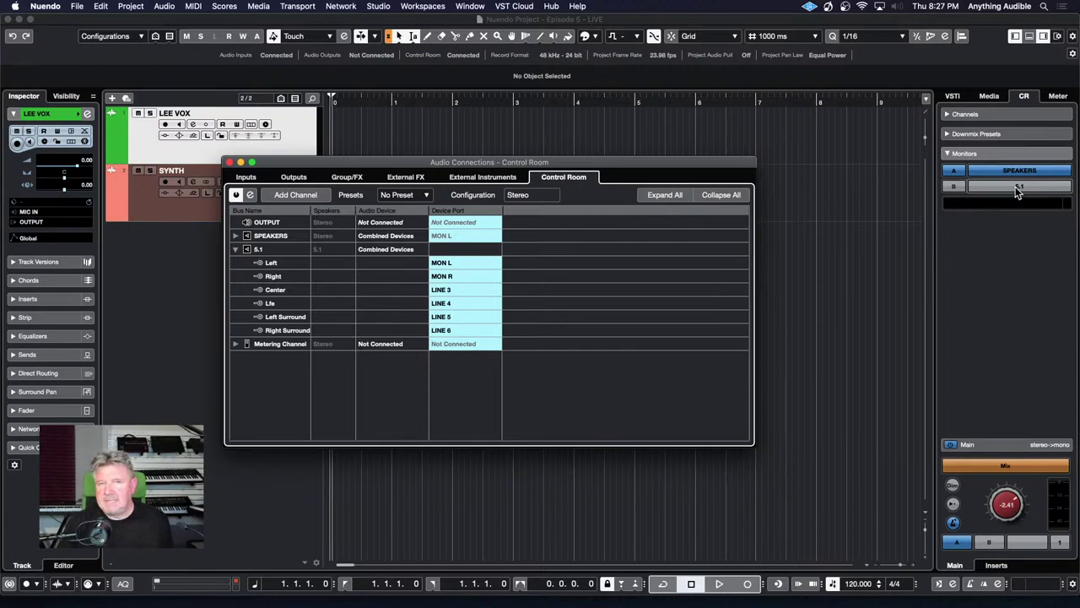
Step: Set Control Room downmix preset 1 to Stereo for the SPEAKERS monitor
left_click(947, 135)
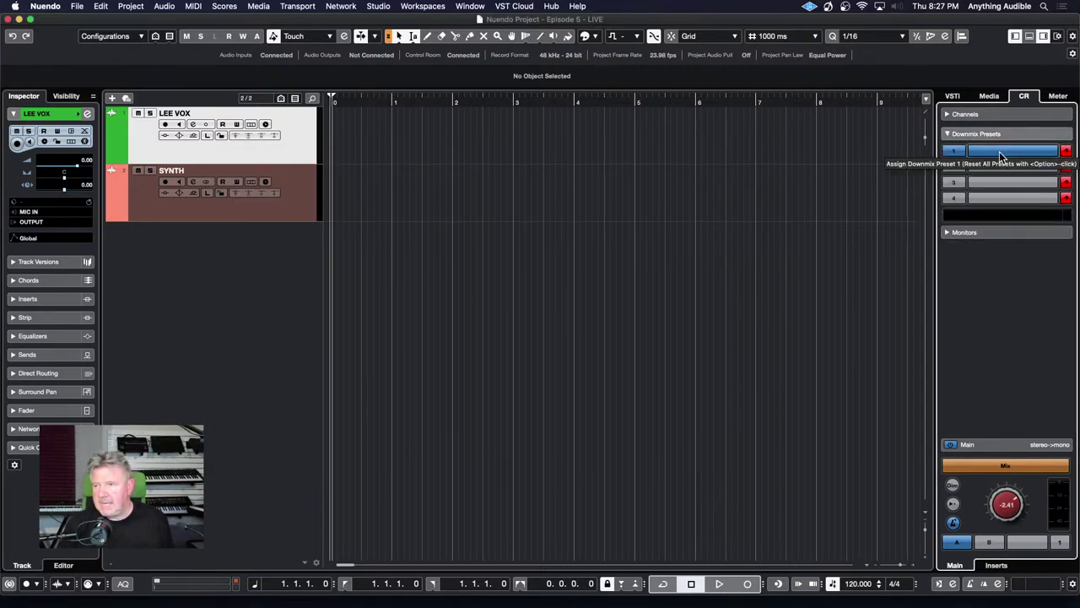
left_click(1065, 152)
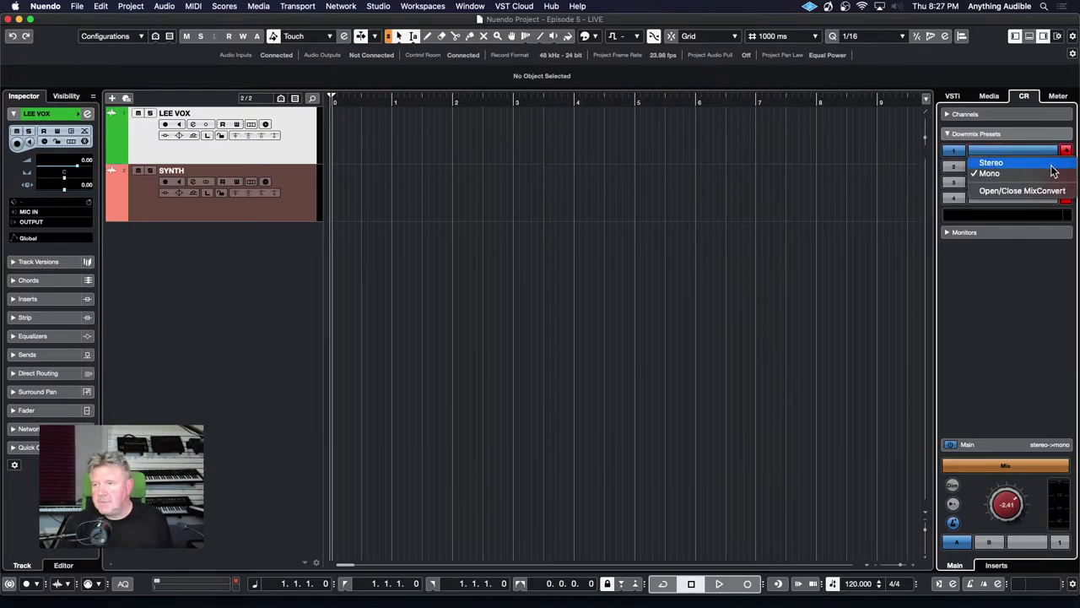
left_click(1051, 165)
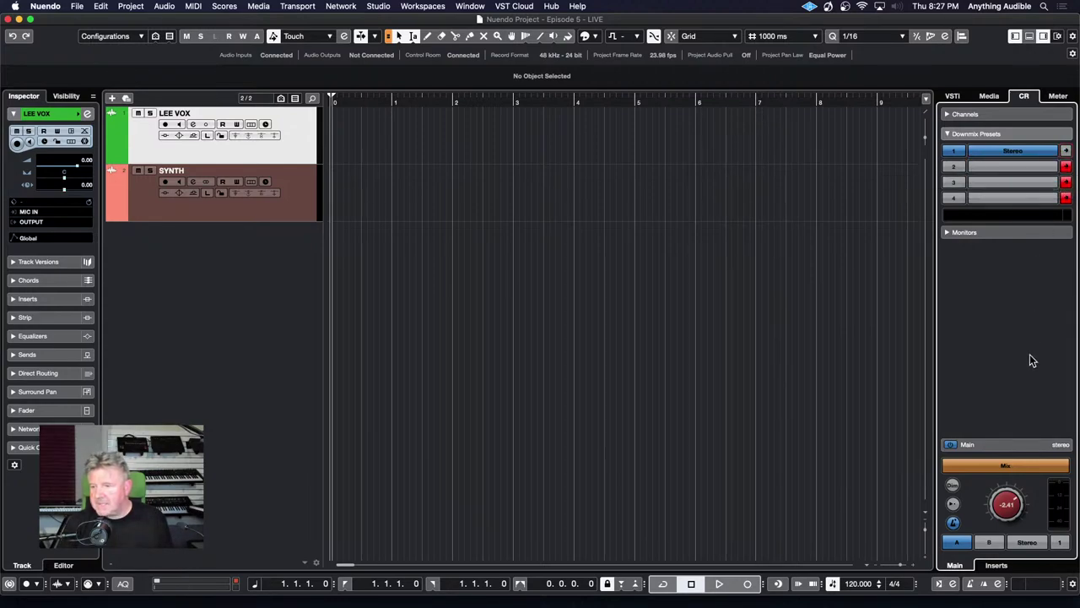
Step: Switch the active monitor to 5.1 and examine the MixConvert settings of downmix preset 1, then close them
left_click(997, 232)
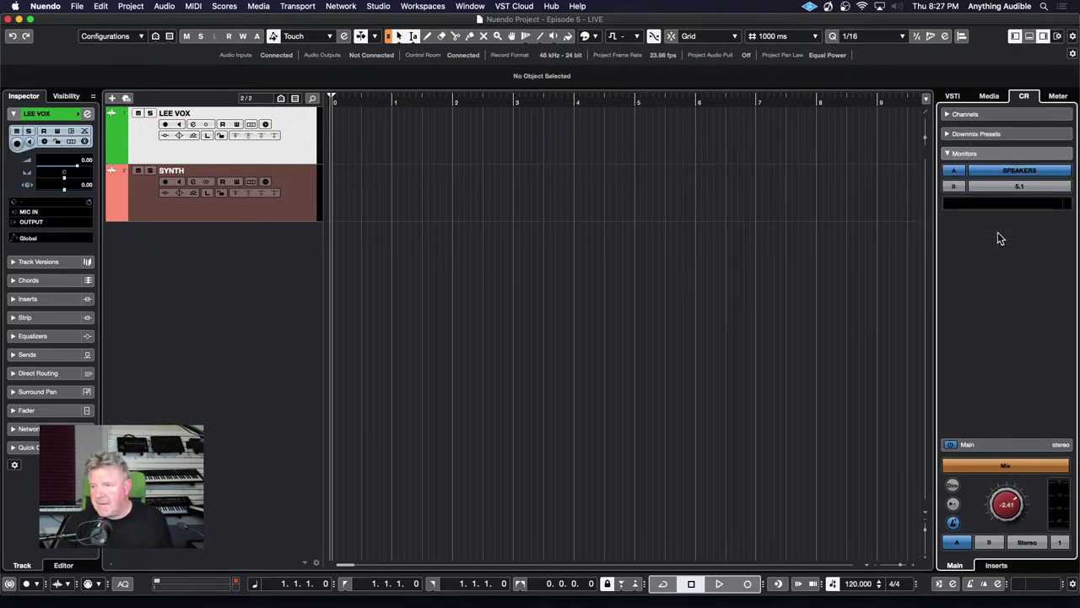
left_click(1007, 186)
left_click(1007, 133)
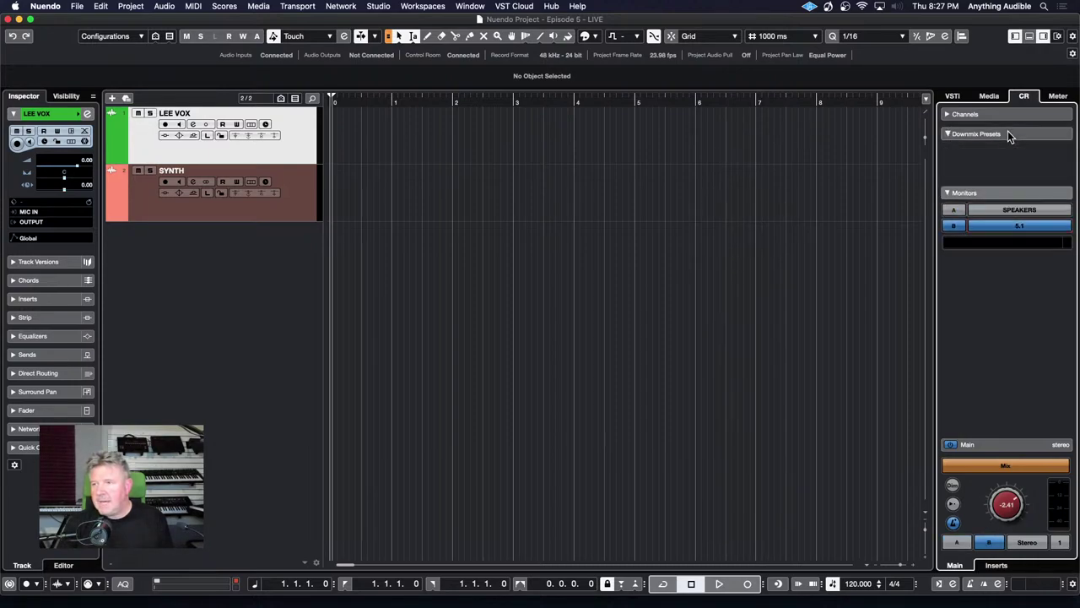
left_click(1069, 152)
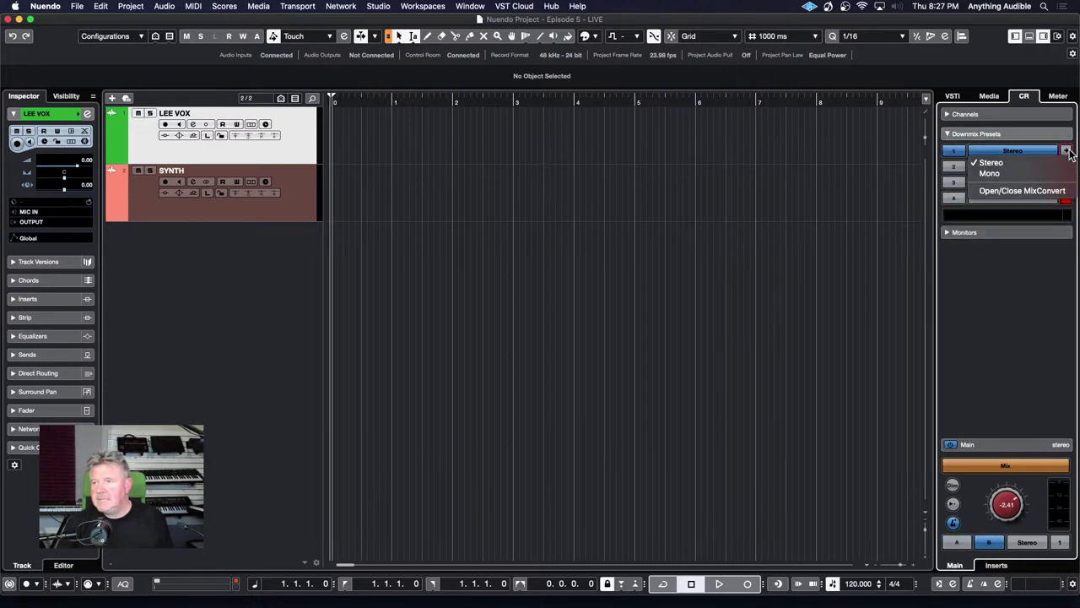
left_click(1062, 191)
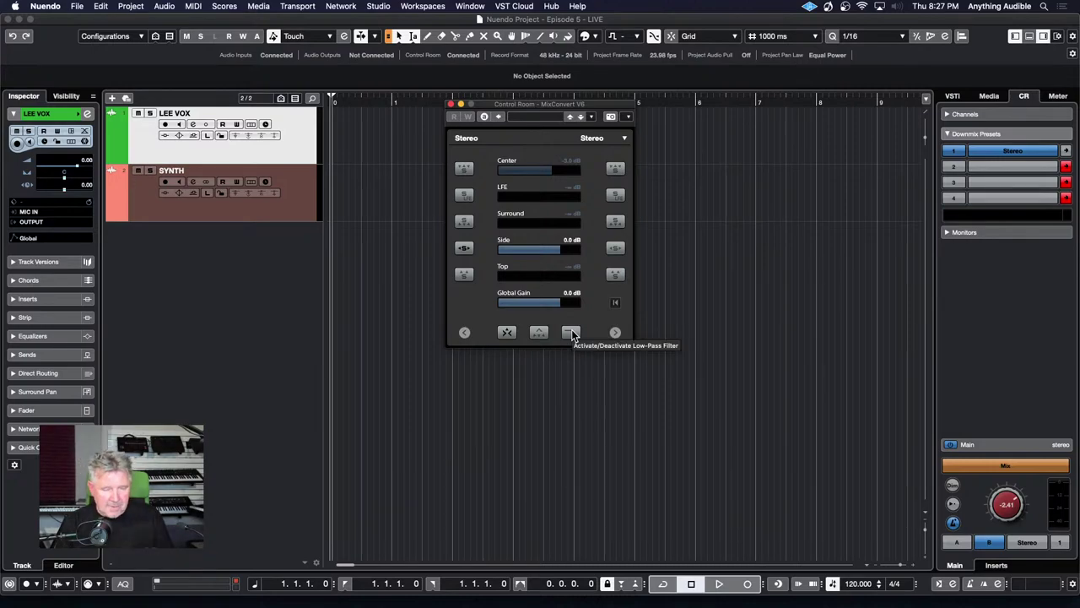
left_click(451, 104)
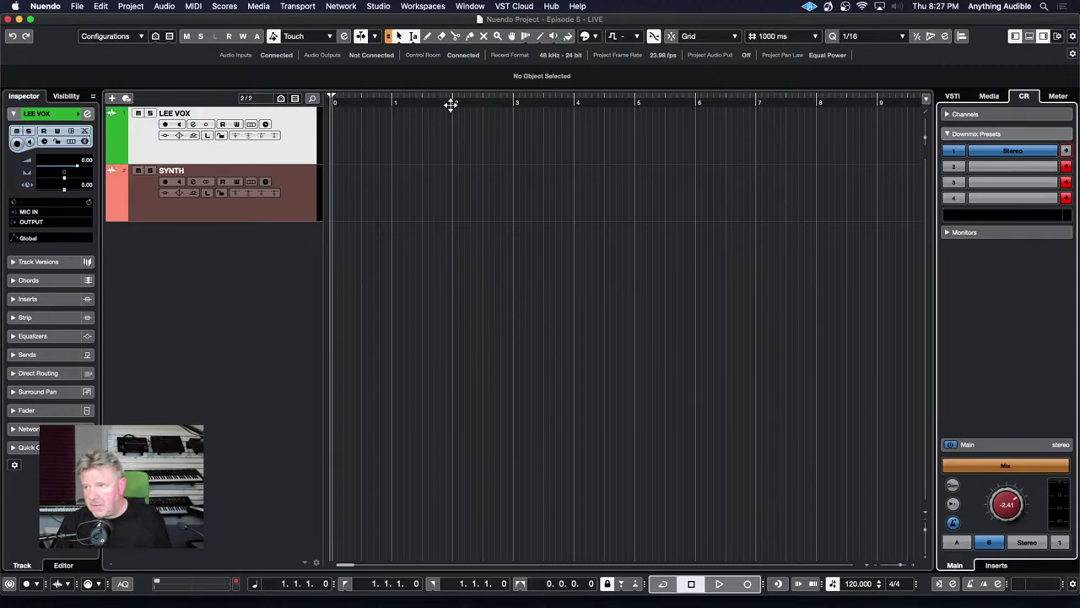
Step: Collapse the downmix presets, show the monitor list and make SPEAKERS the active monitor
left_click(1028, 135)
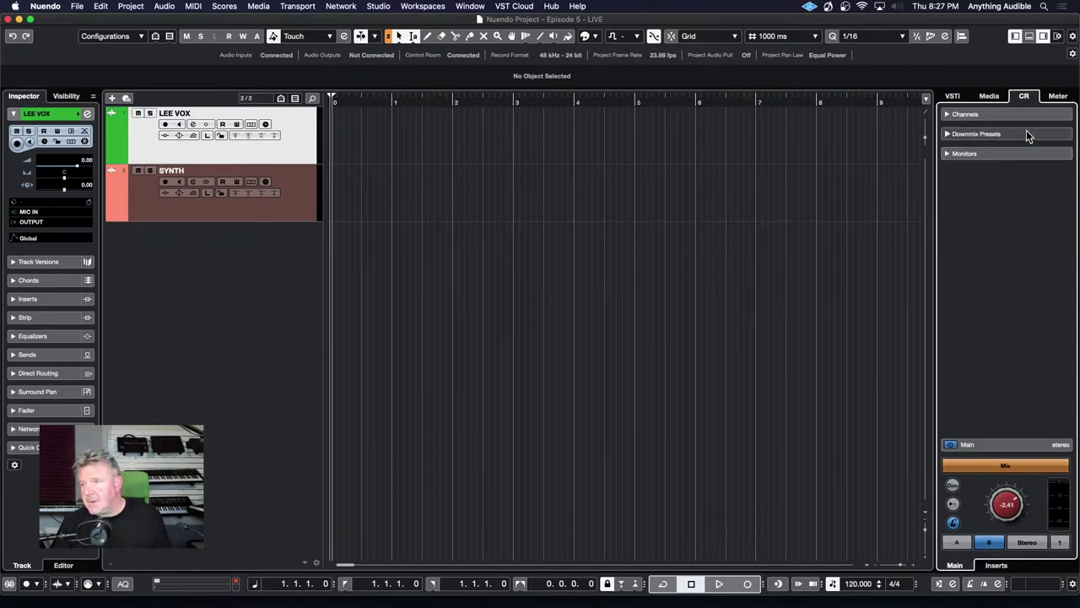
left_click(983, 154)
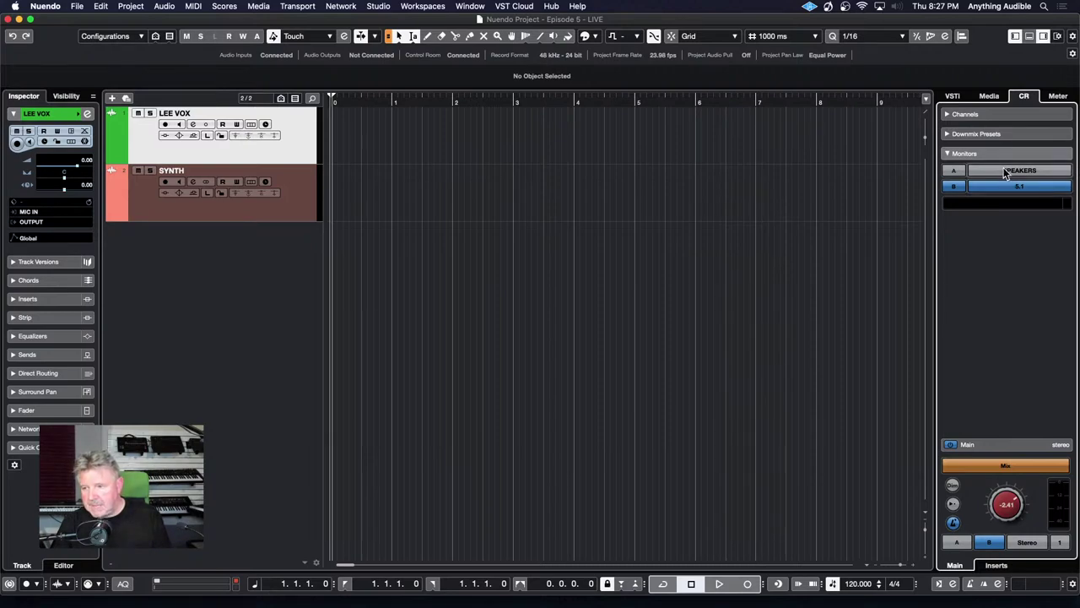
left_click(956, 542)
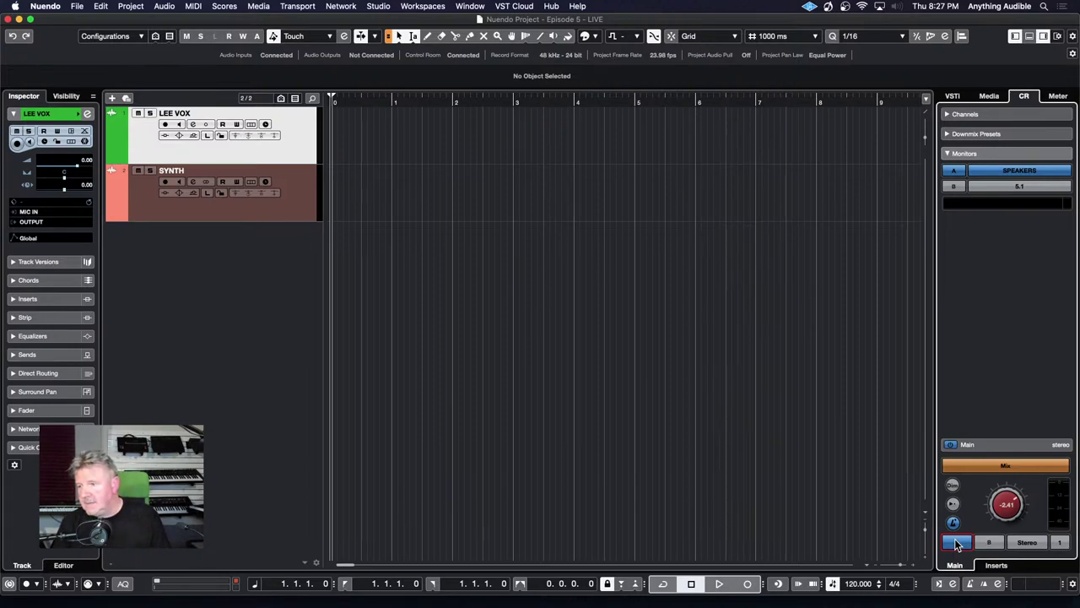
left_click(957, 544)
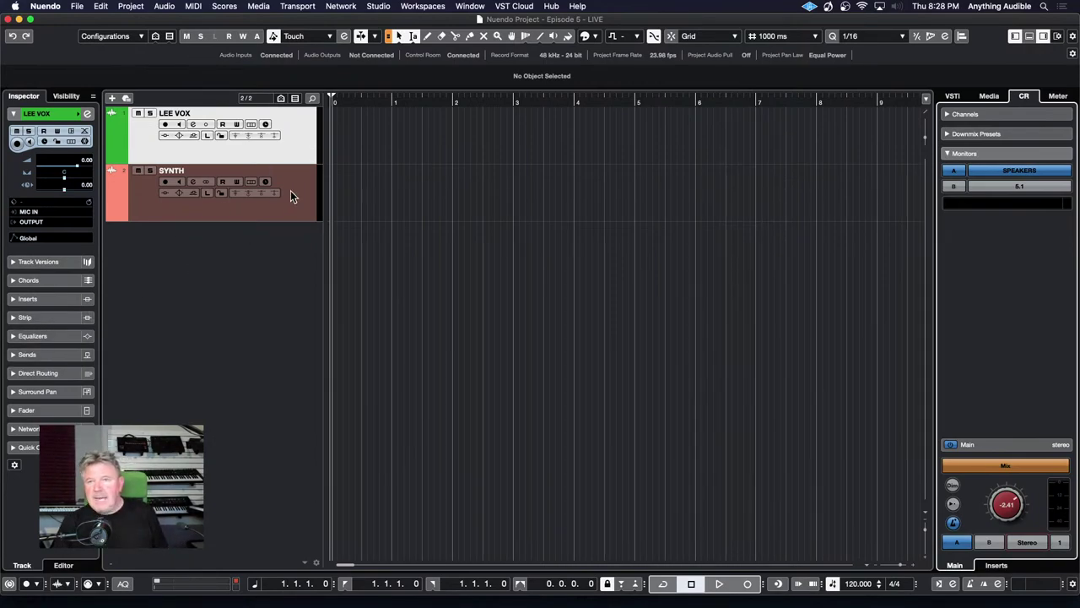
Step: In the Control Room audio connections, collapse the 5.1 monitor's channels and add a headphone channel
left_click(386, 8)
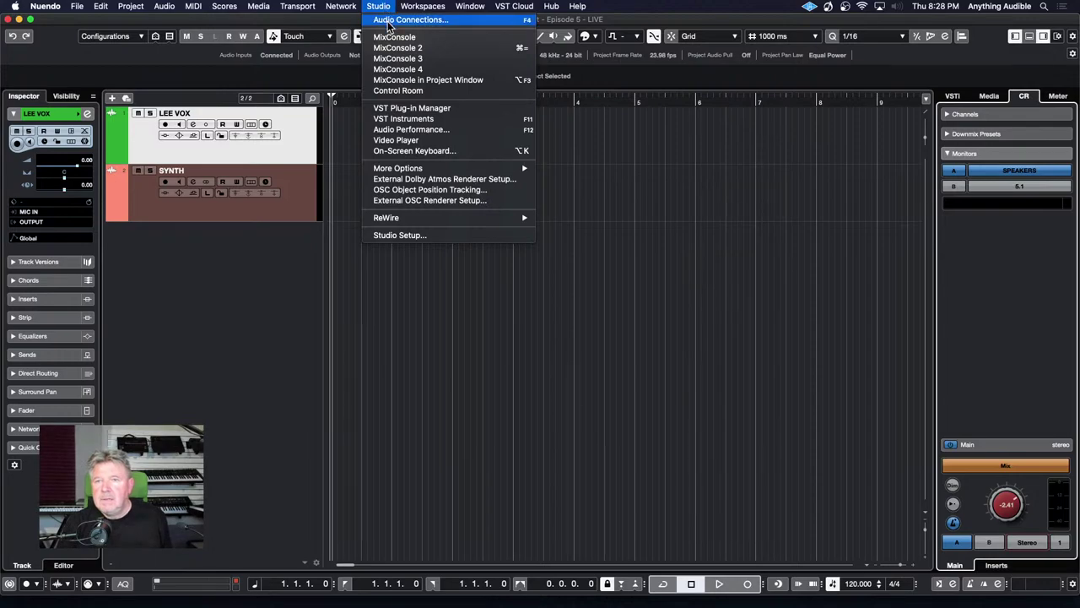
left_click(388, 22)
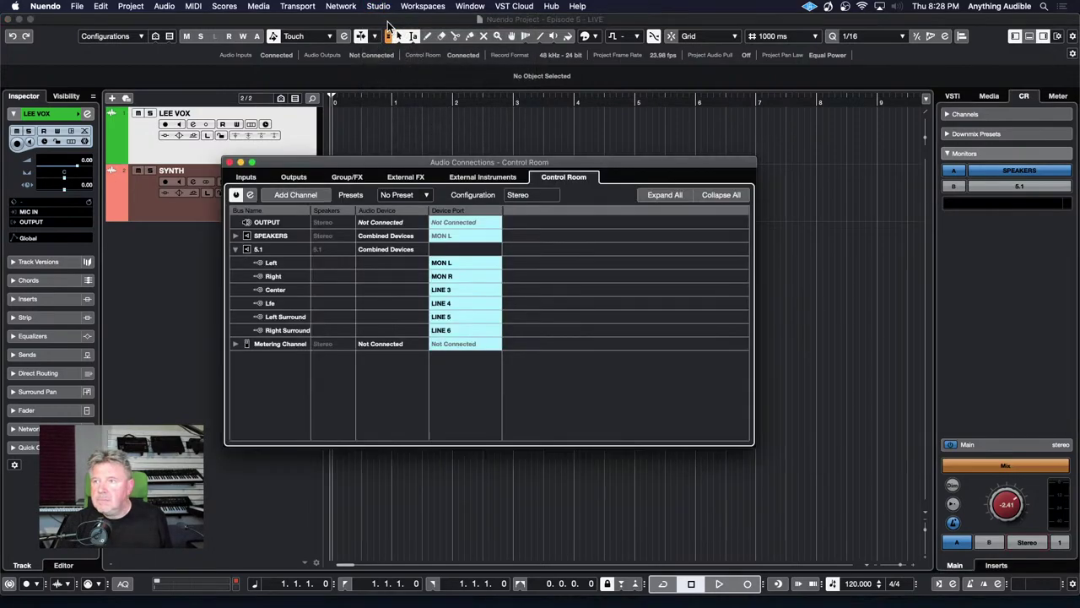
double_click(257, 249)
left_click(235, 248)
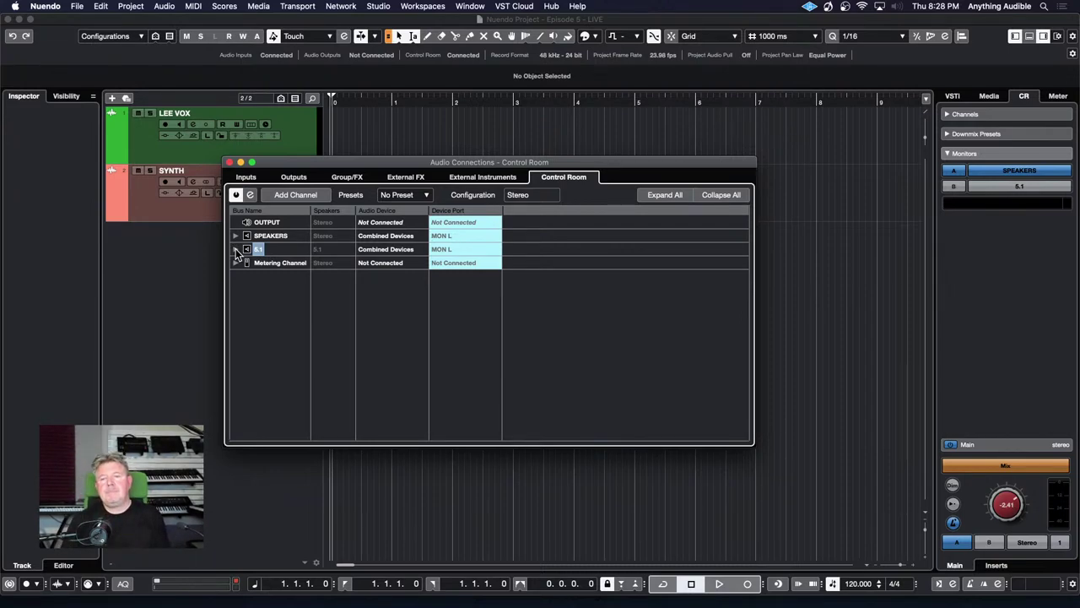
left_click(286, 194)
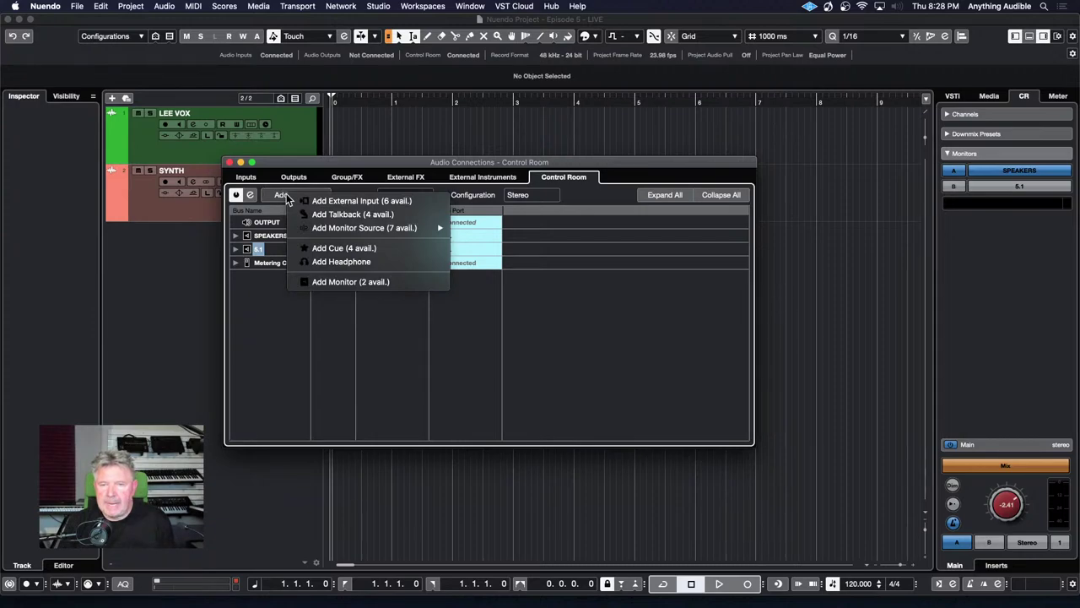
left_click(380, 267)
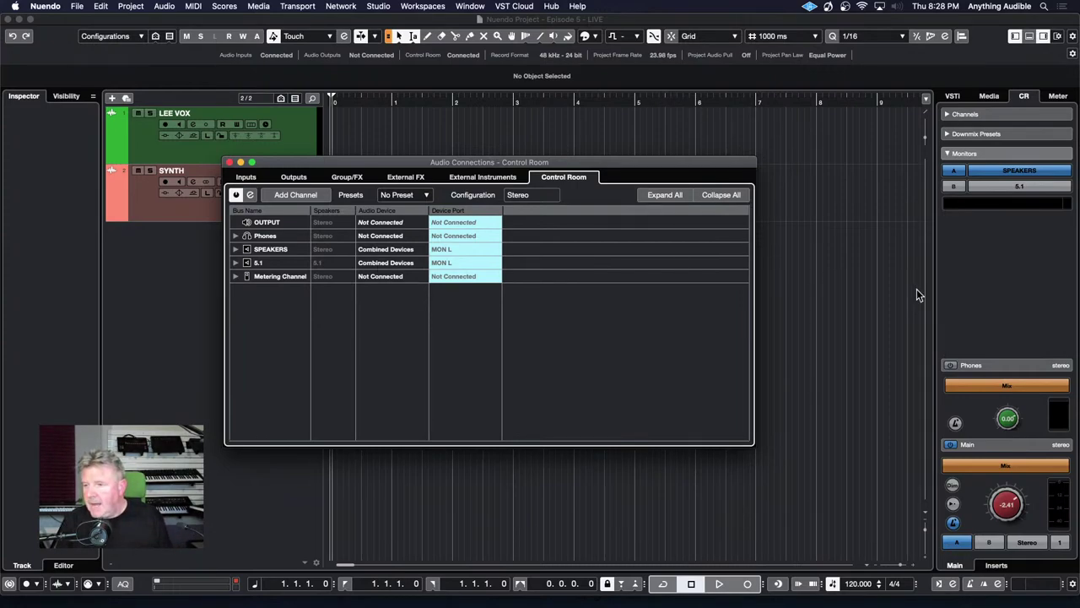
Step: Activate the Phones channel in the Control Room and lower its level to about -8.76
left_click(950, 365)
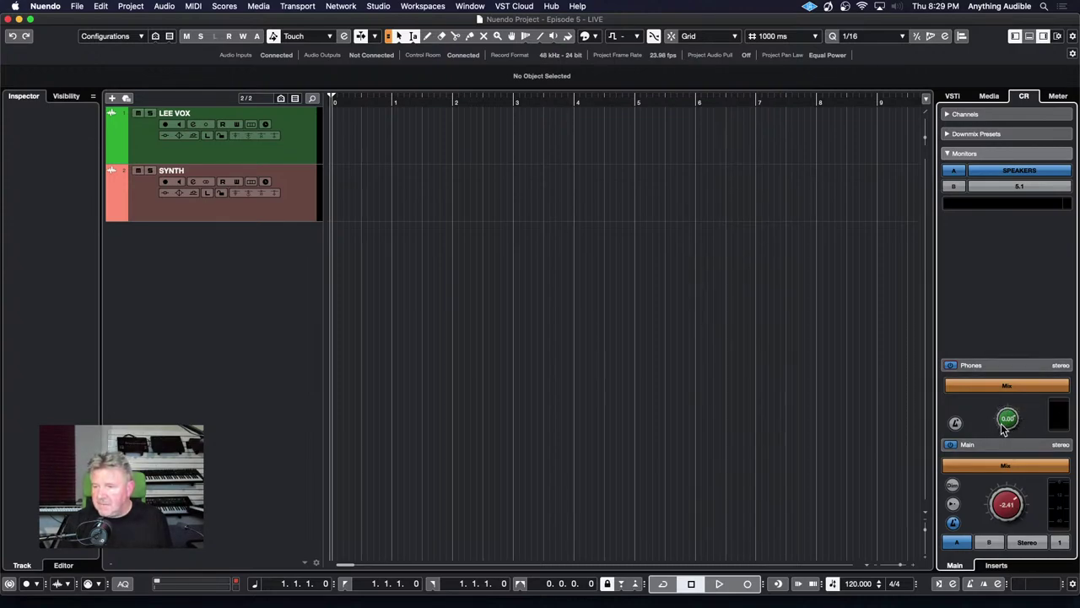
left_click_drag(1003, 445, 1003, 466)
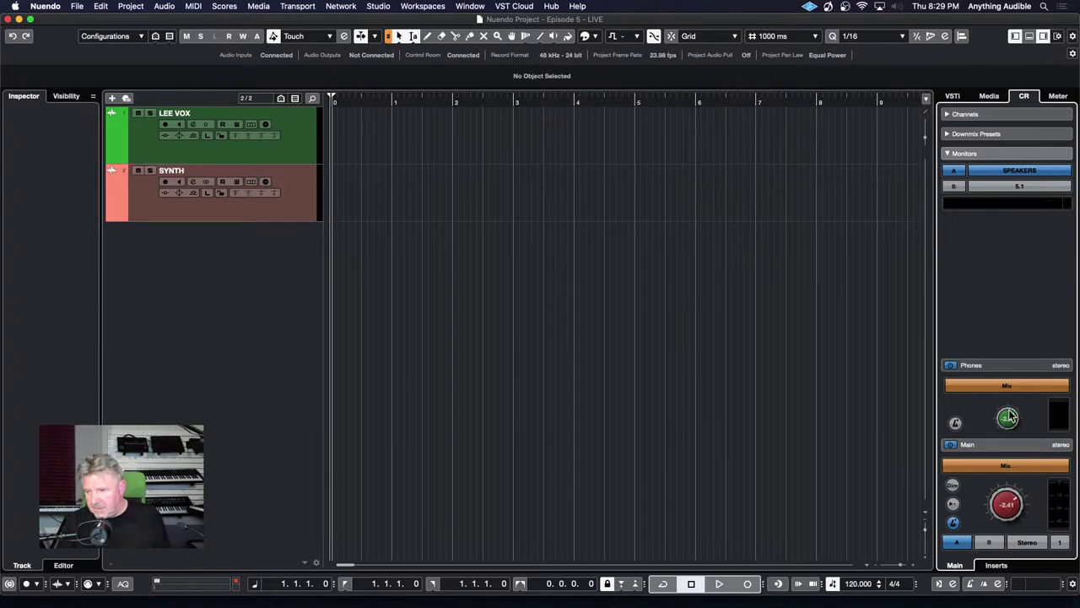
left_click(1010, 423, "super")
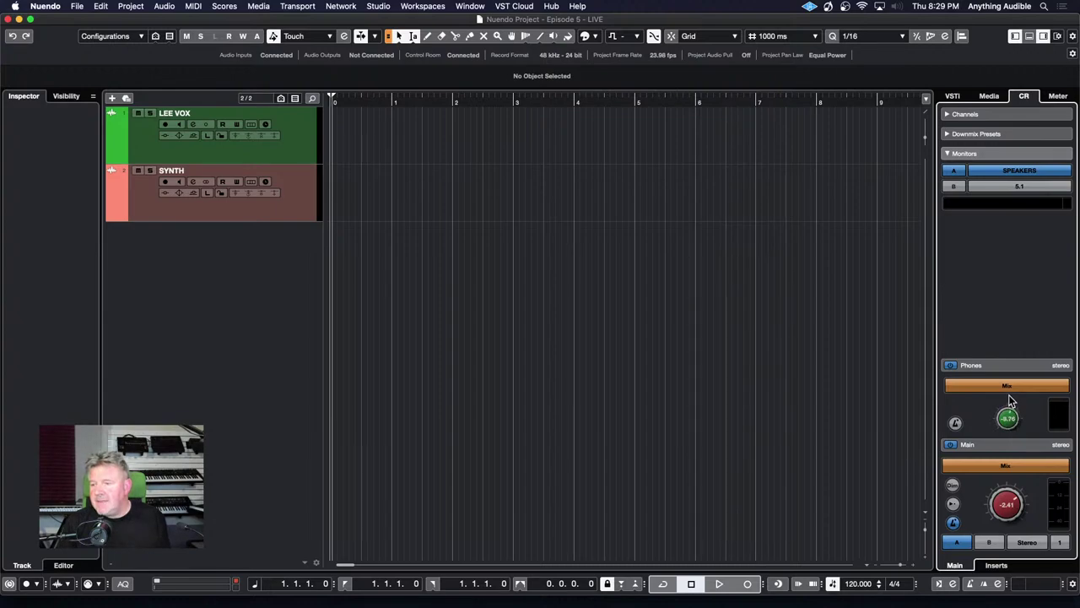
Step: Set the Phones level to 0 and enable the metronome click for the Phones channel
double_click(1007, 420)
type("0")
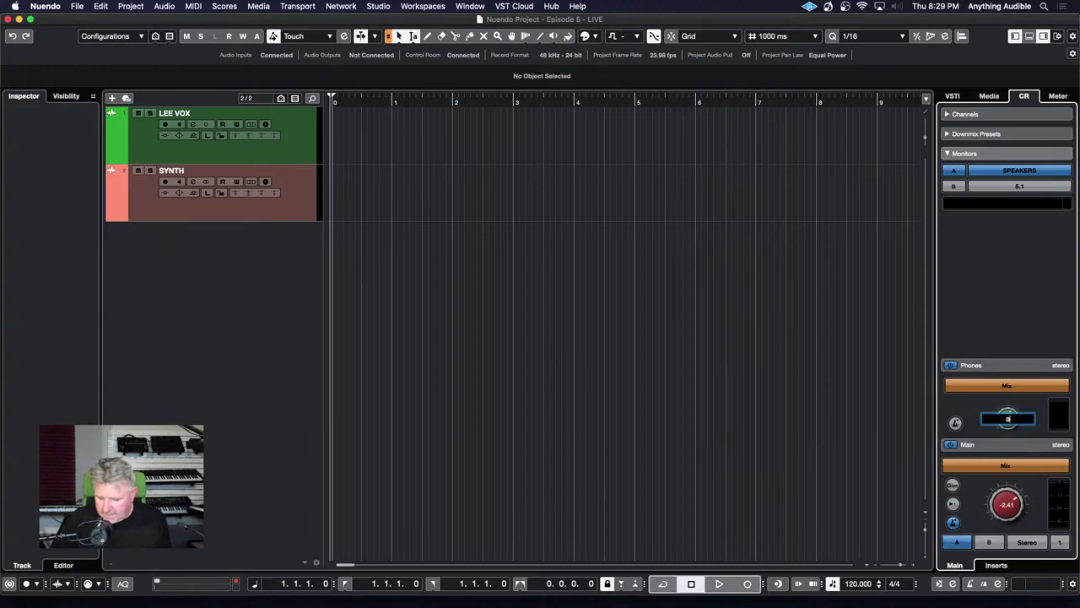
key("Return")
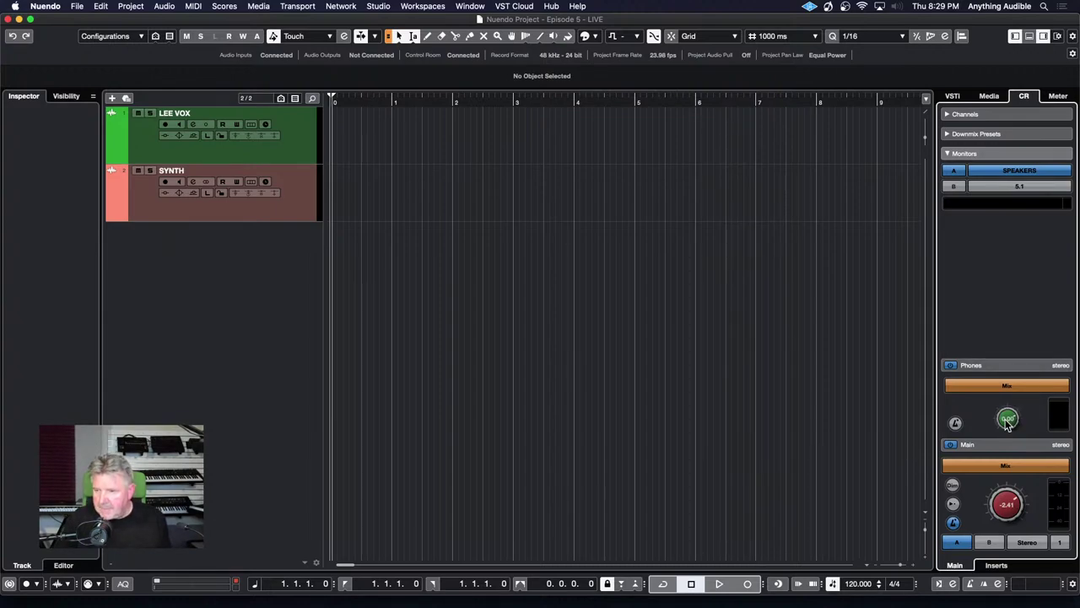
left_click(955, 425)
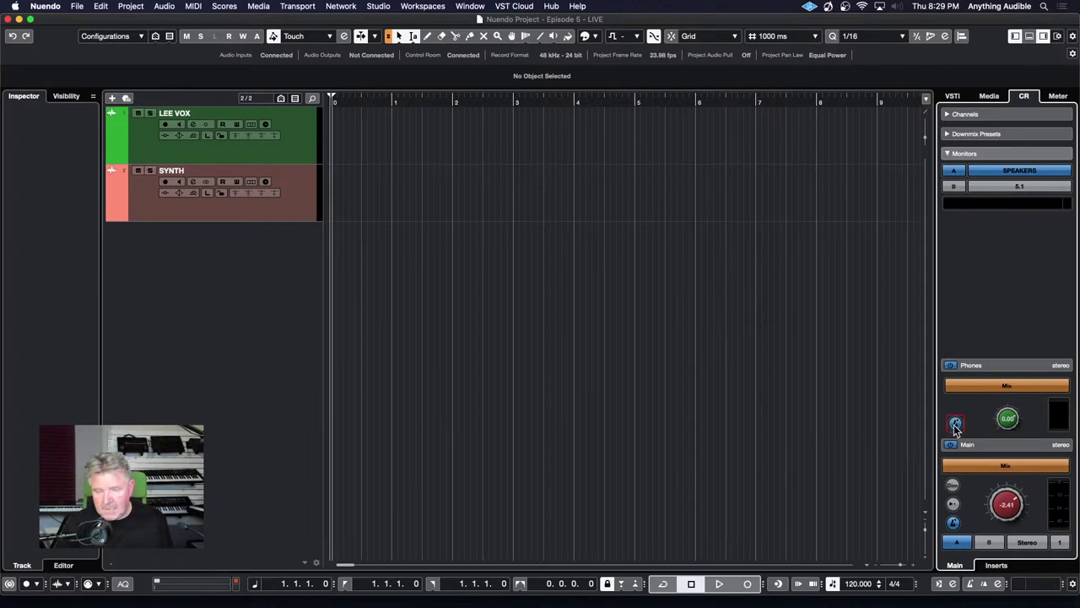
Step: Turn off the Phones channel's metronome click and inspect its audio device options in the Control Room audio connections
left_click(955, 424)
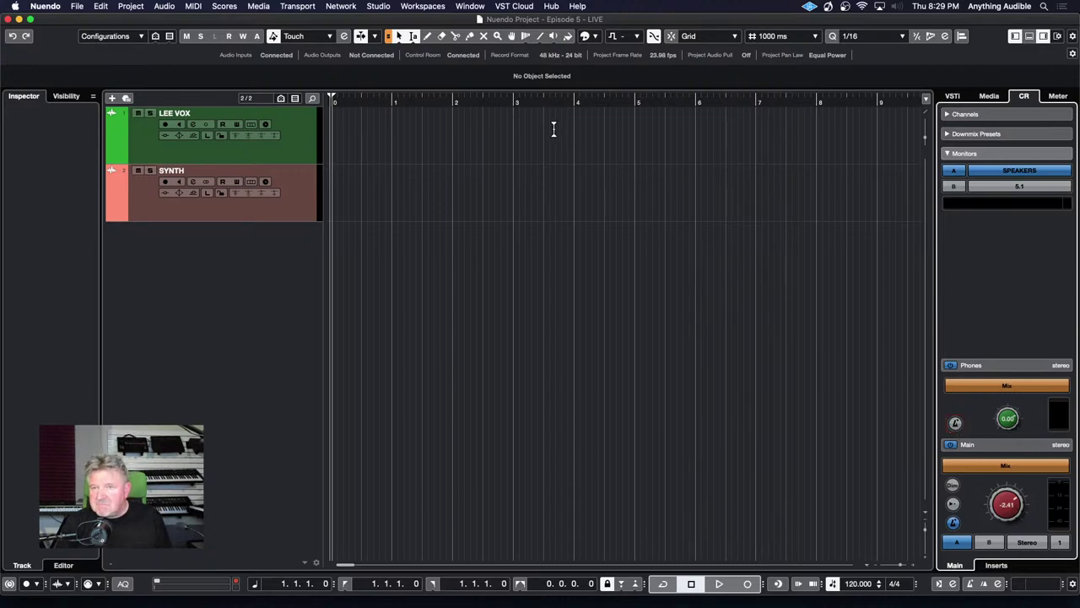
left_click(389, 8)
left_click(393, 21)
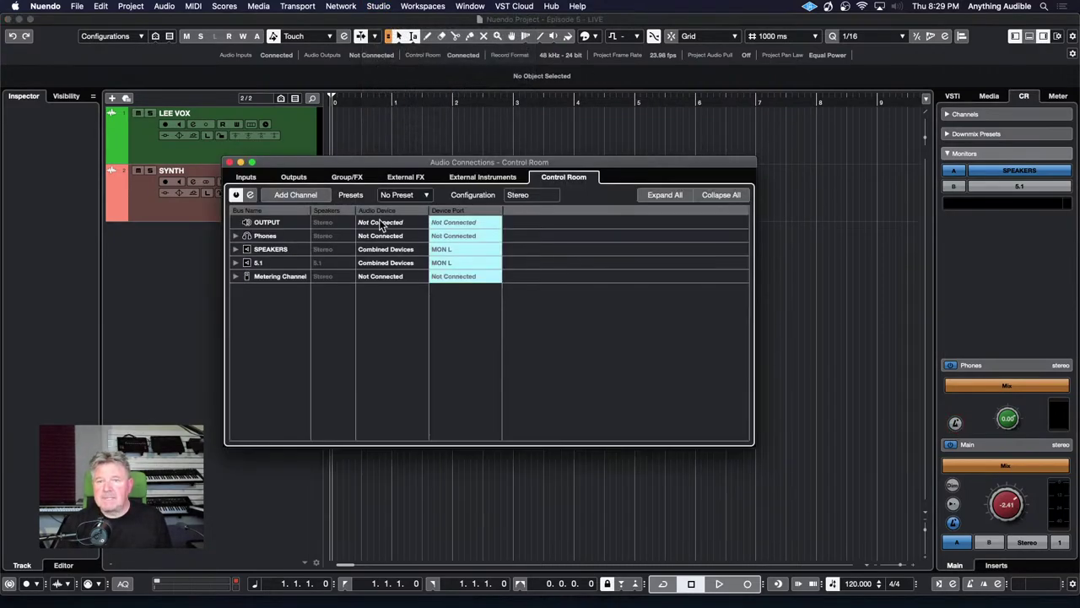
left_click(236, 236)
left_click(376, 237)
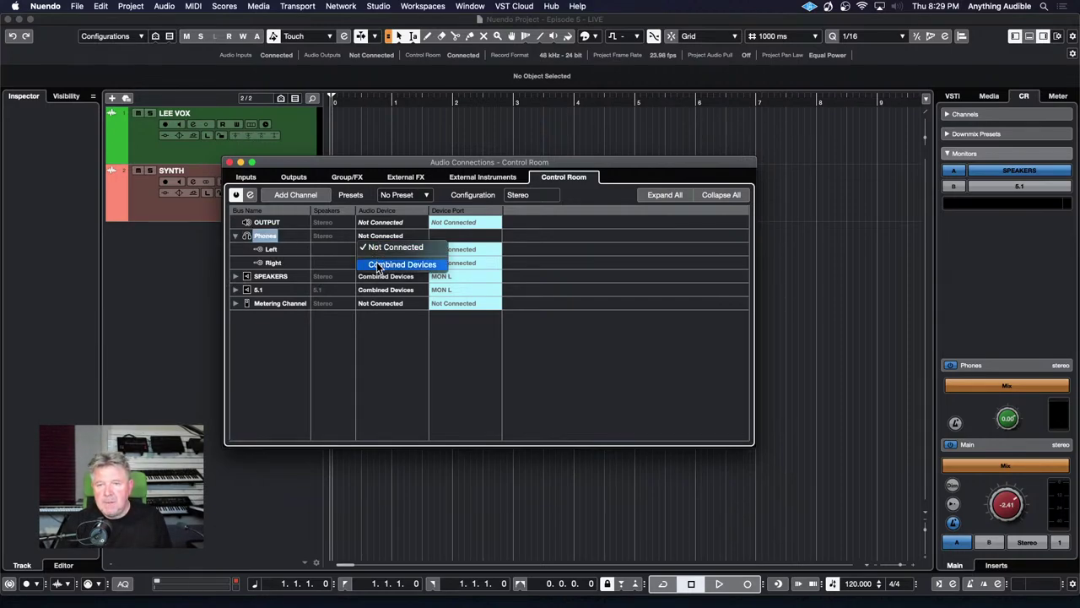
left_click(235, 237)
left_click(235, 236)
Step: Remove the Phones channel from the Control Room connections
right_click(237, 235)
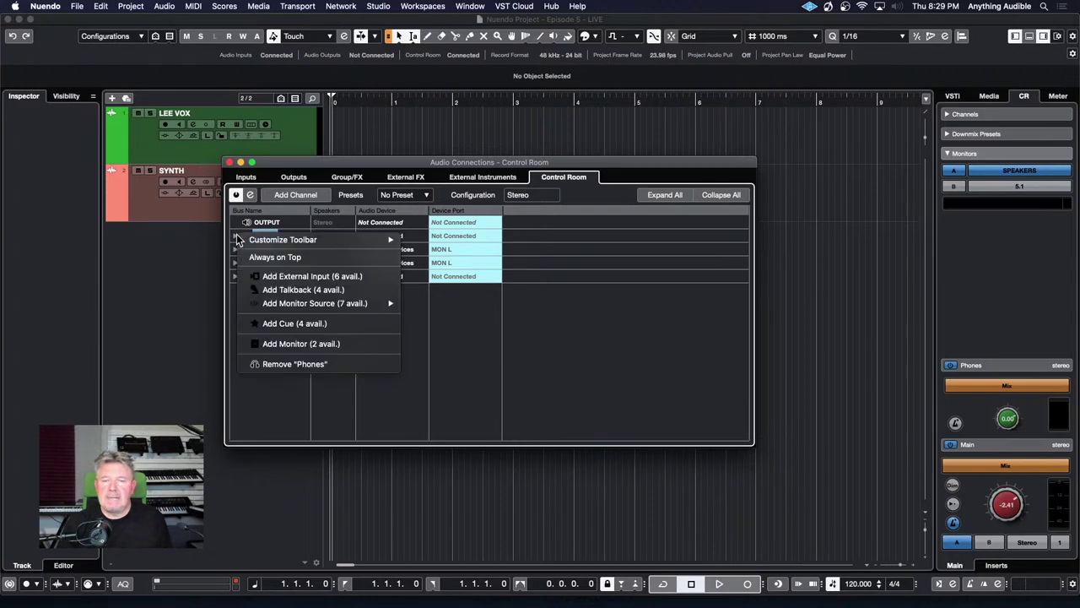
left_click(267, 364)
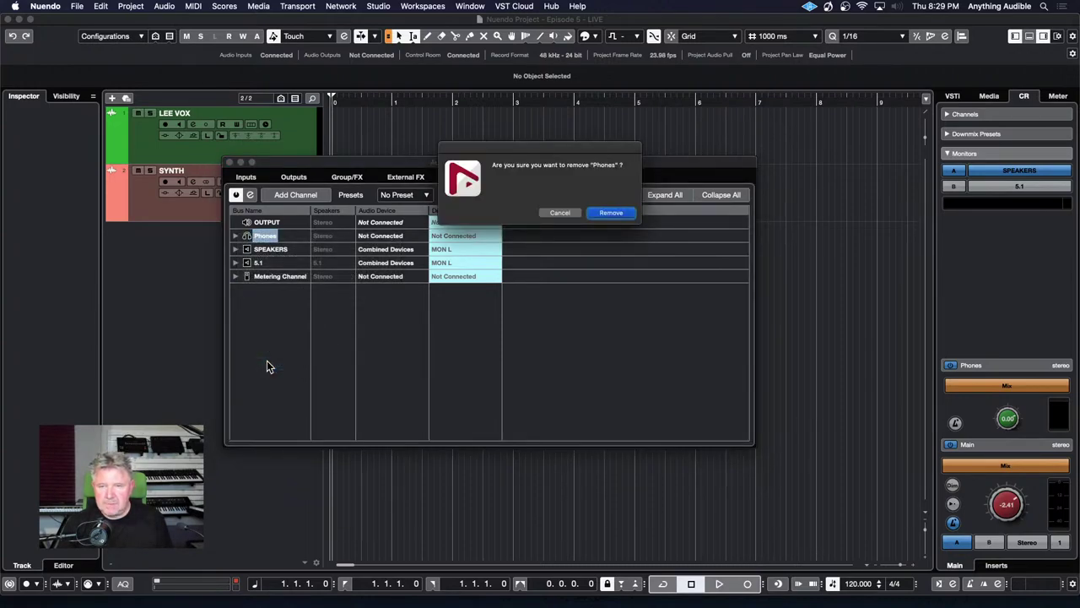
left_click(625, 214)
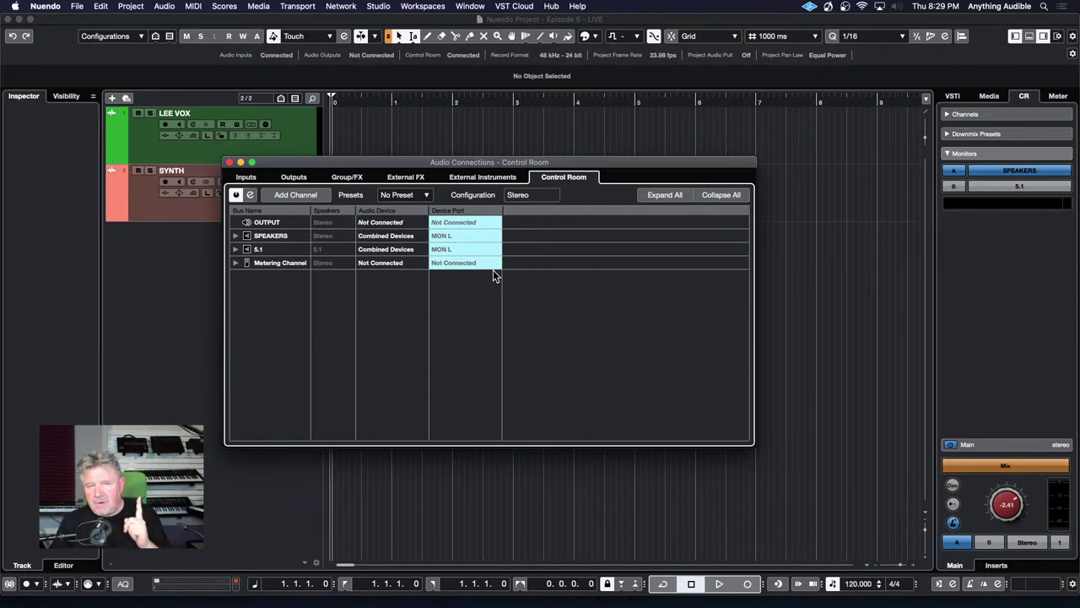
Step: Add a stereo cue channel named TALENT to the Control Room
left_click(312, 196)
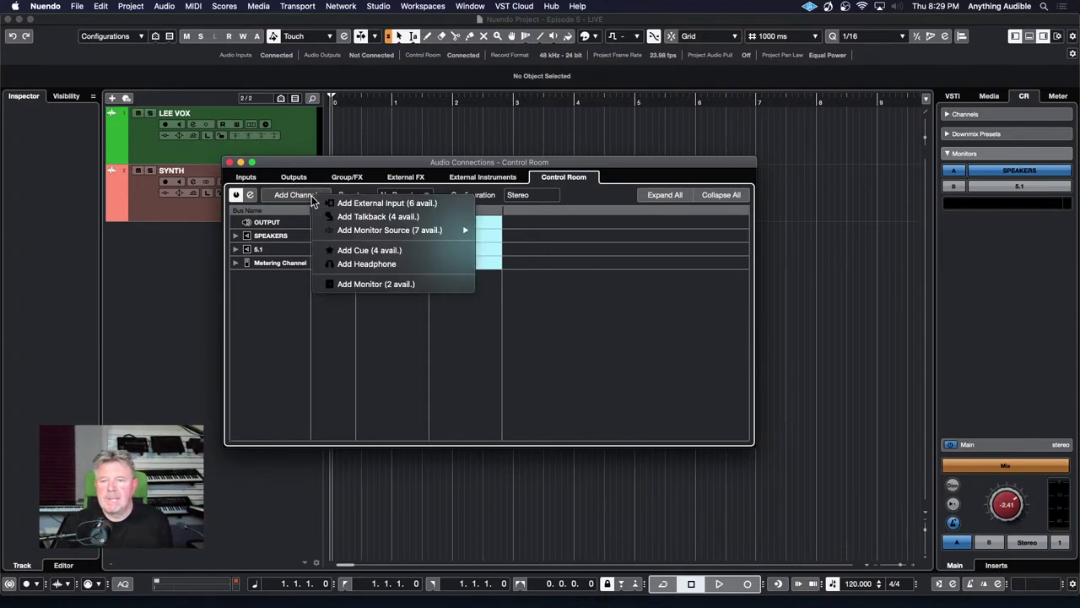
left_click(368, 251)
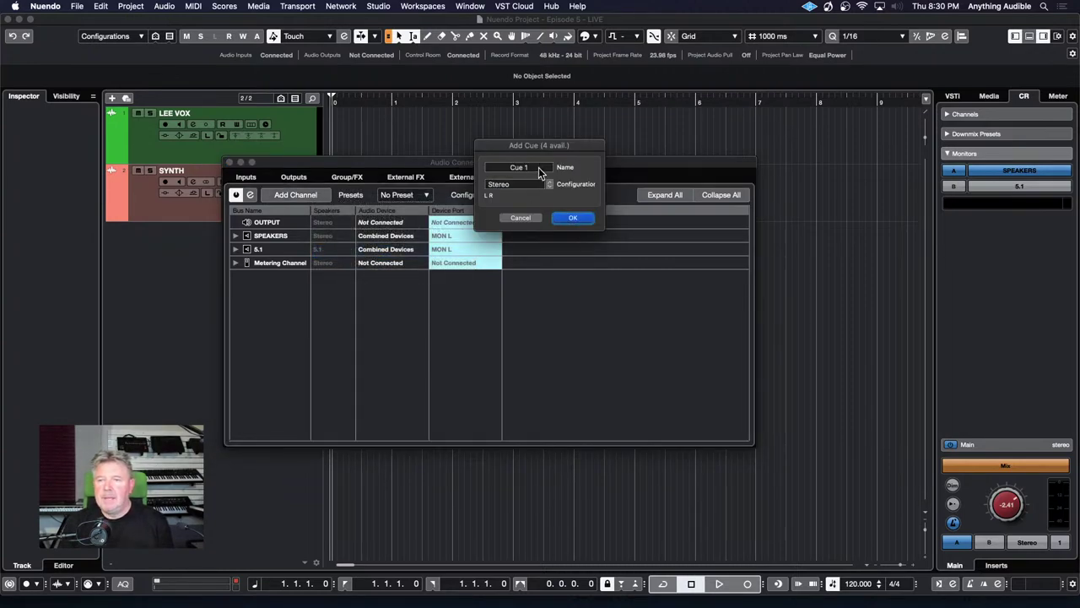
left_click(538, 167)
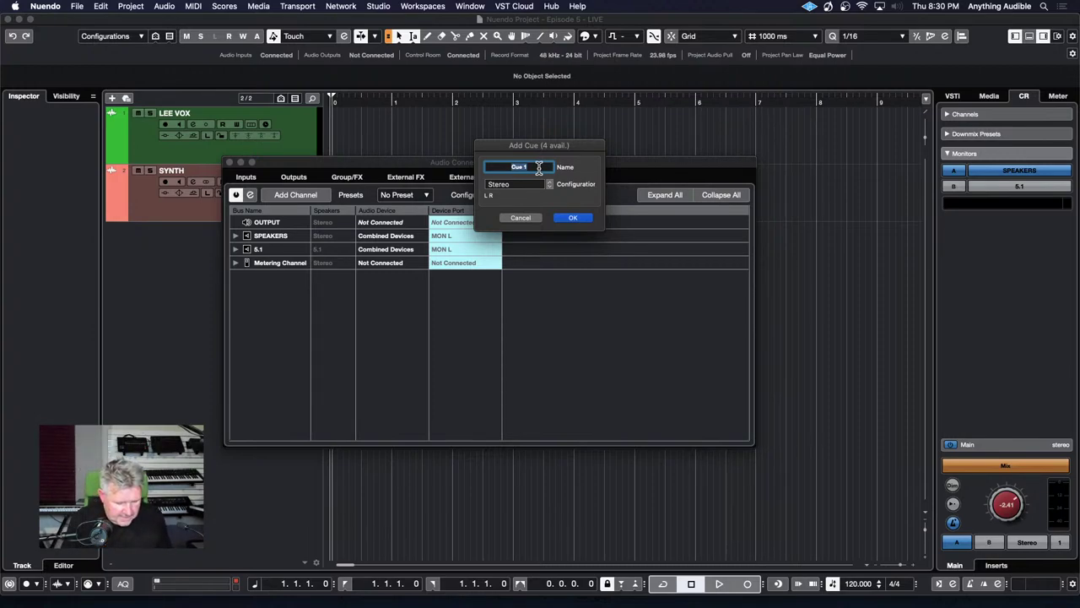
type("TALEN")
type("T")
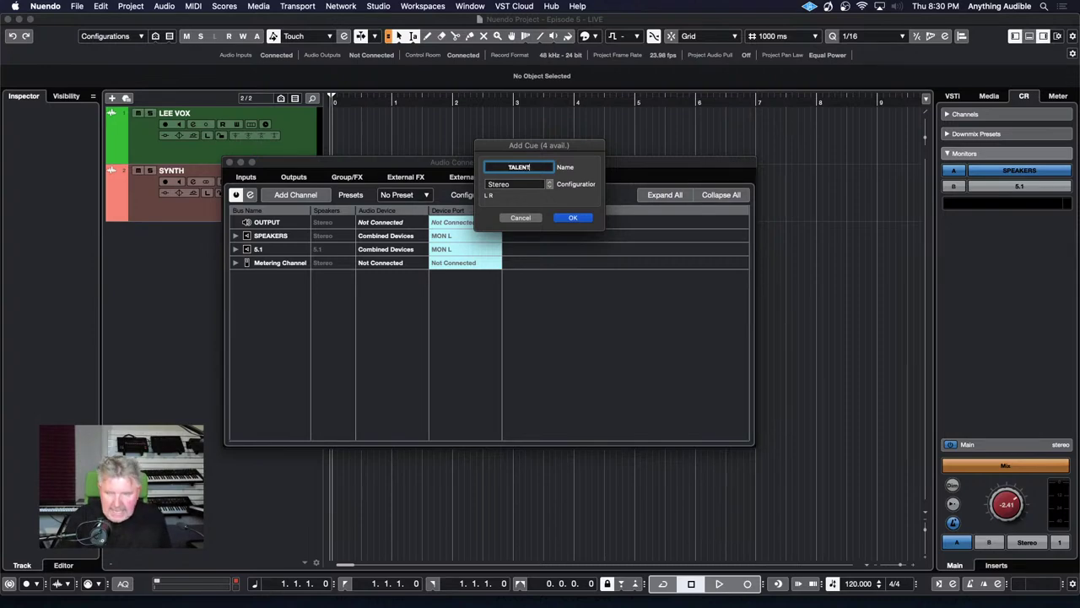
key("Return")
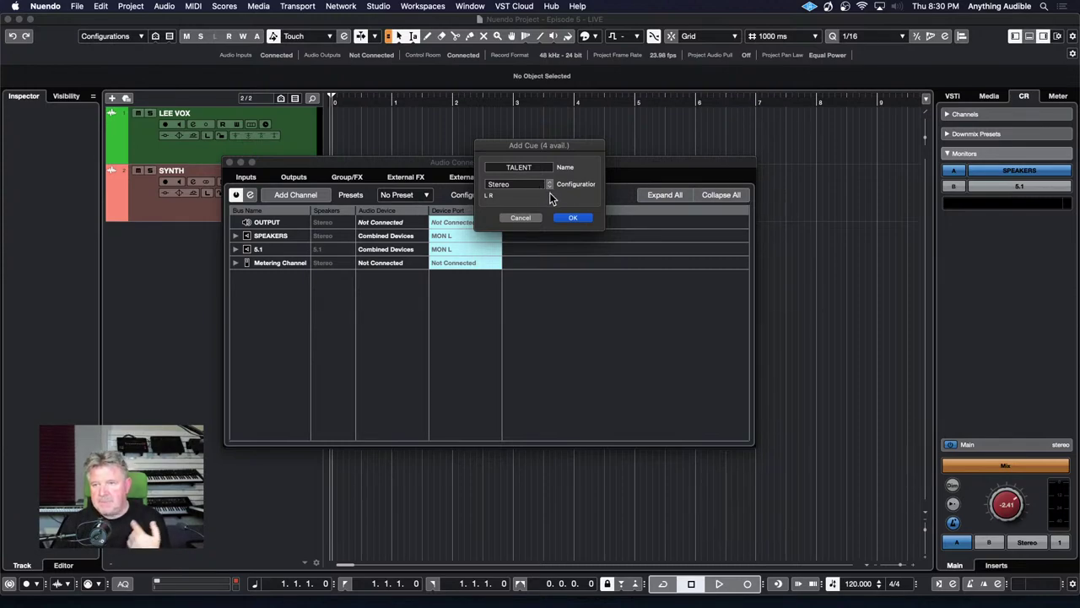
left_click(572, 216)
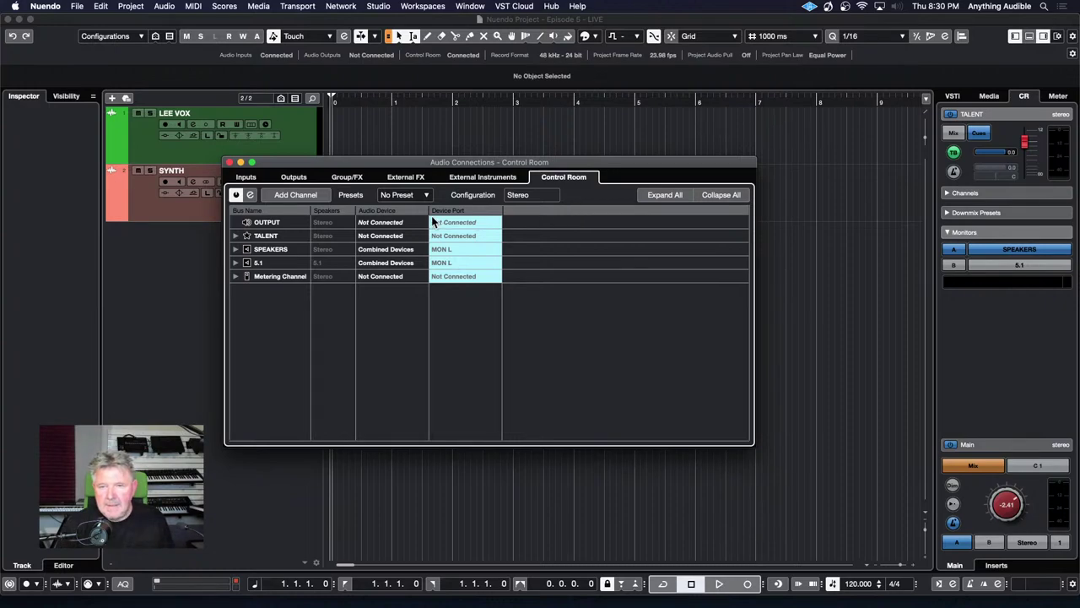
Step: Assign the TALENT cue to Combined Devices, with its left channel on LINE 7 and right channel on LINE 8
left_click(236, 236)
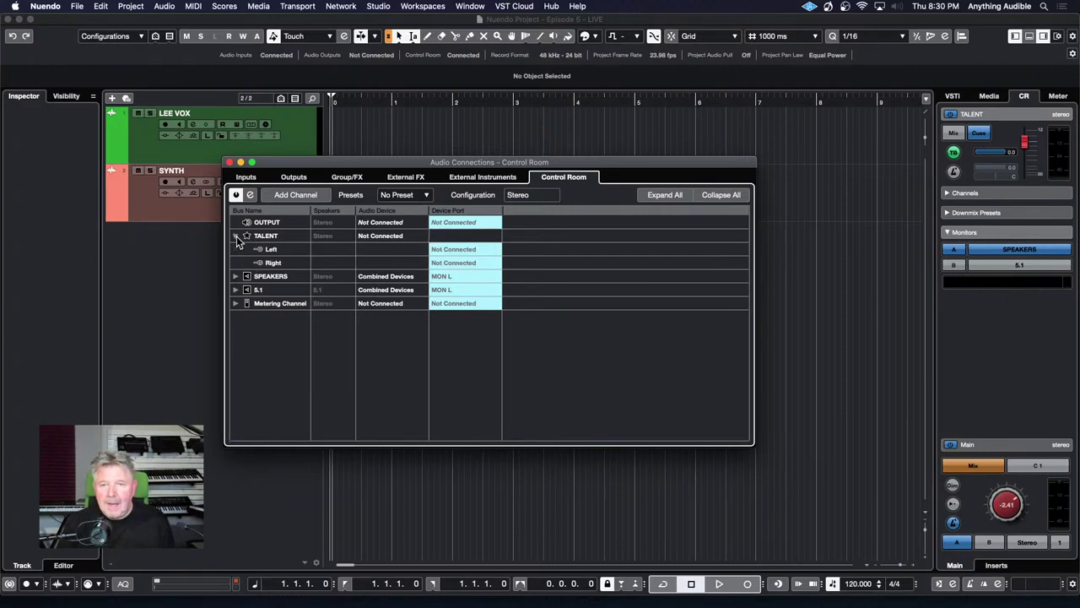
left_click(358, 238)
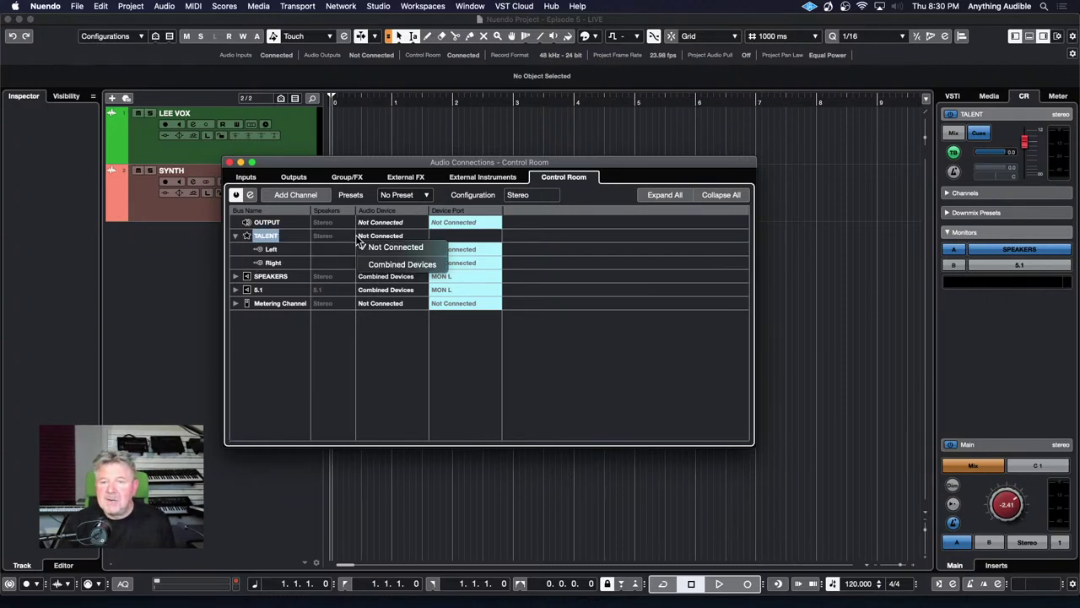
left_click(365, 267)
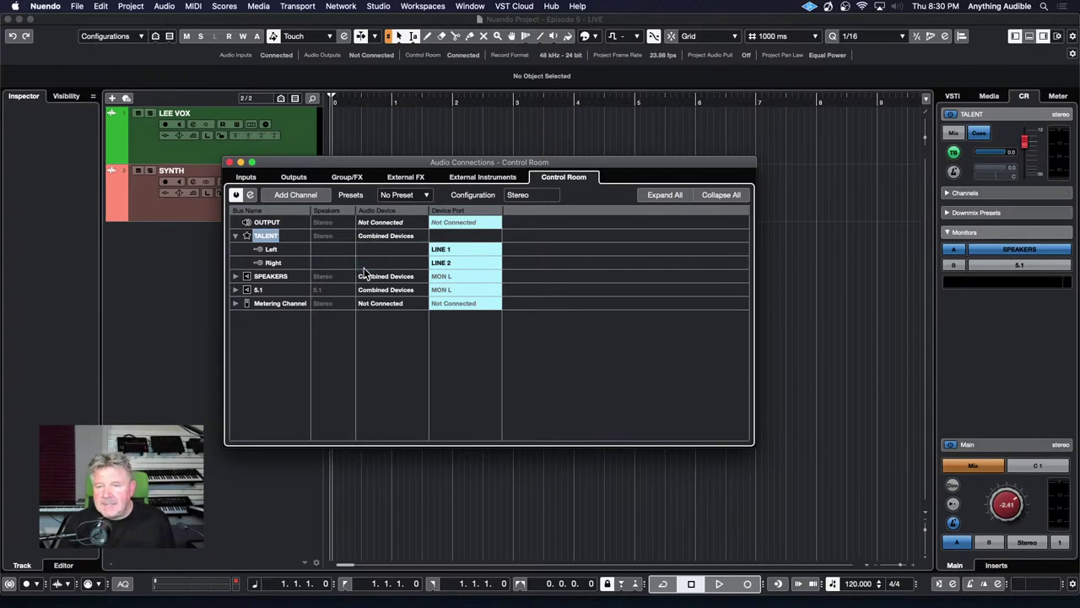
left_click(443, 251)
left_click(448, 367)
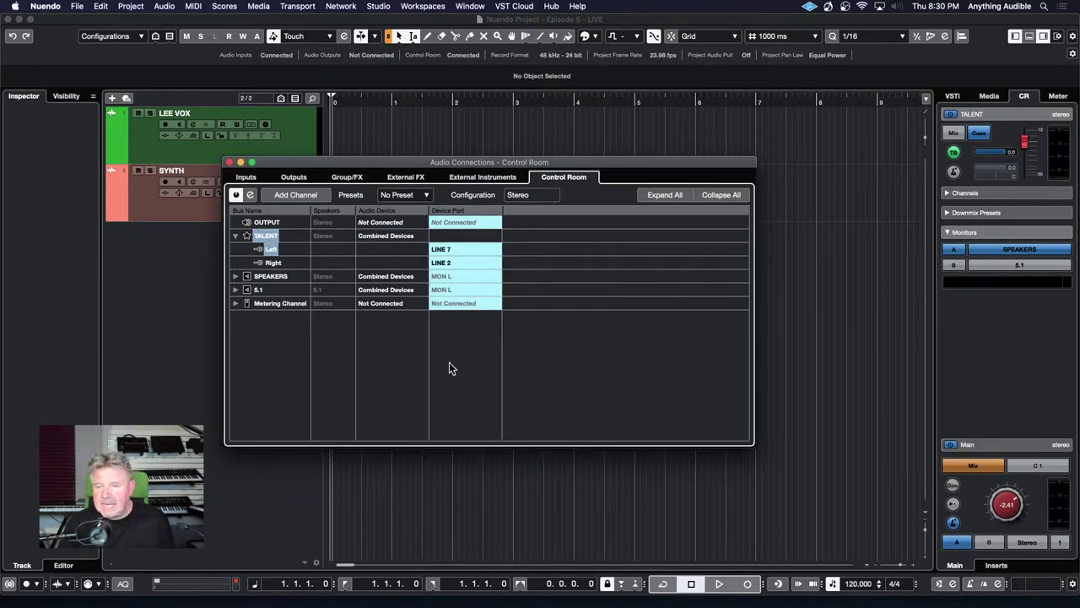
left_click(457, 261)
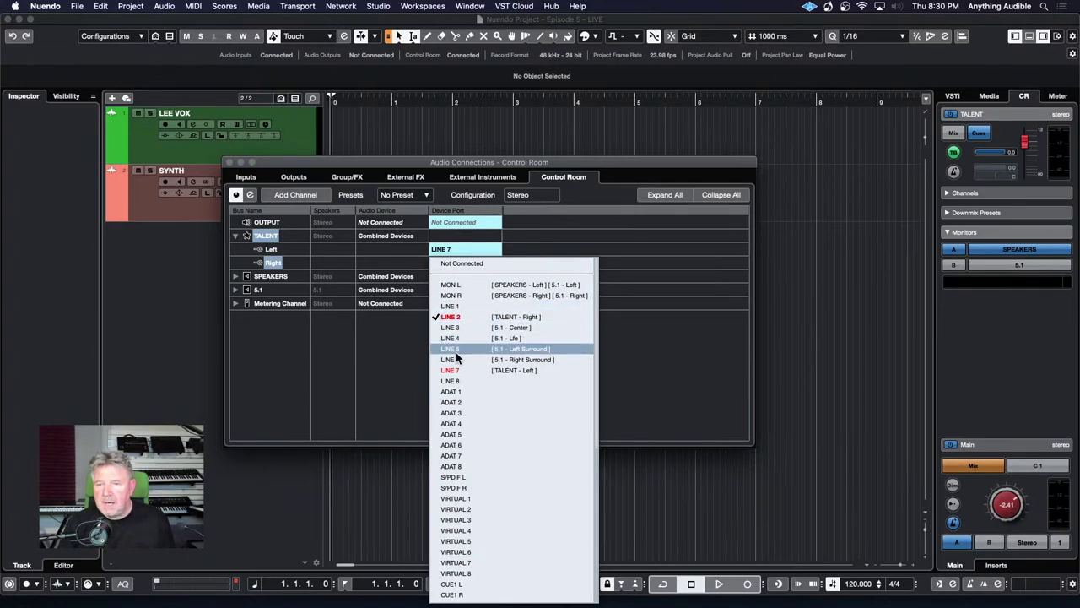
left_click(455, 380)
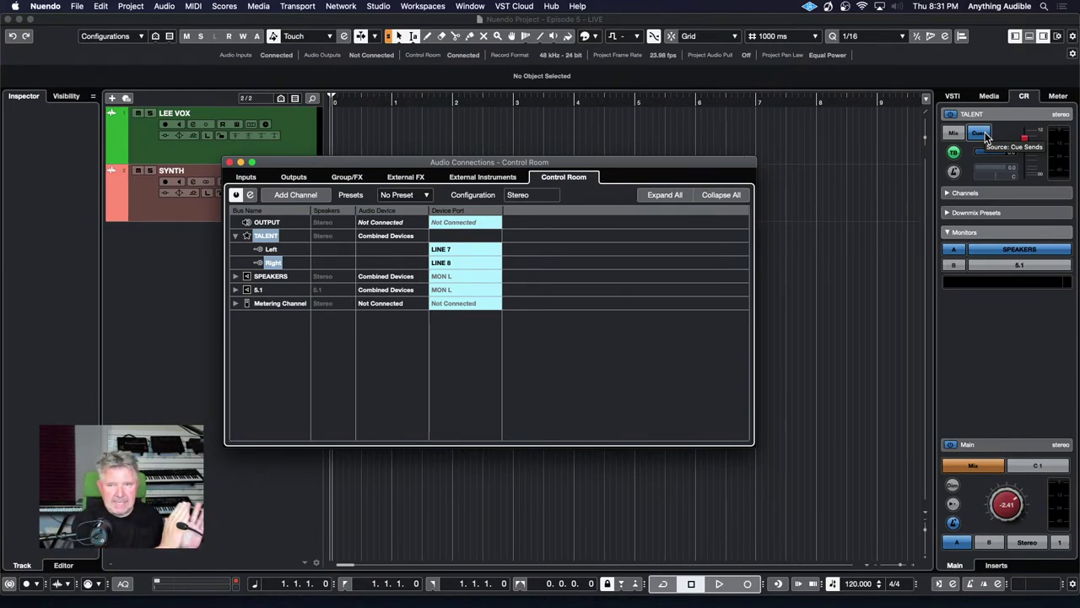
Step: Enable input monitoring on the SYNTH track and audition the TALENT cue's Mix source, leaving the source set to Cues
left_click(956, 133)
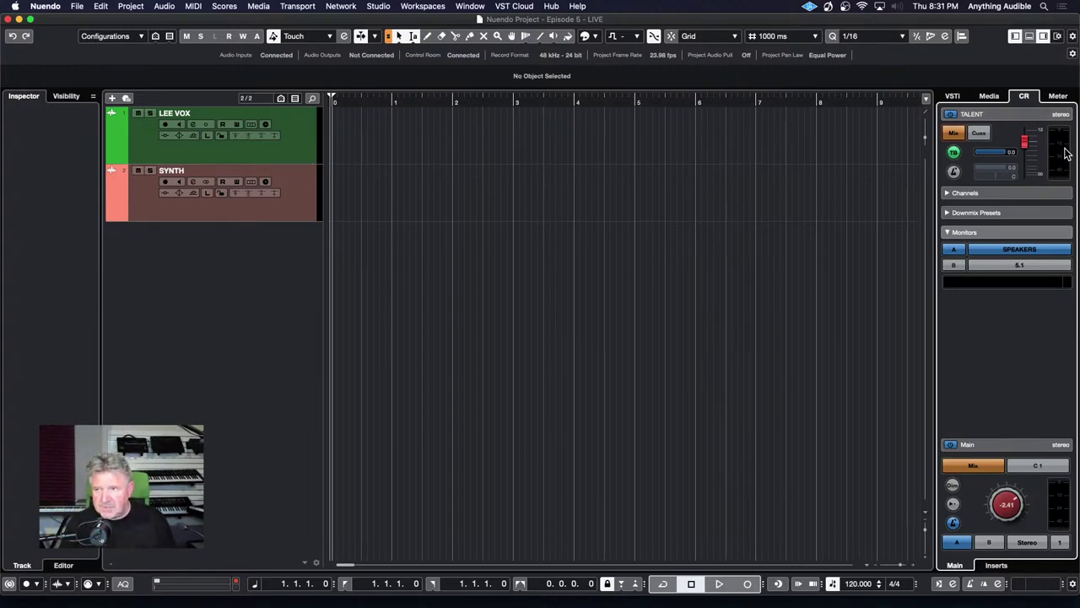
left_click(978, 135)
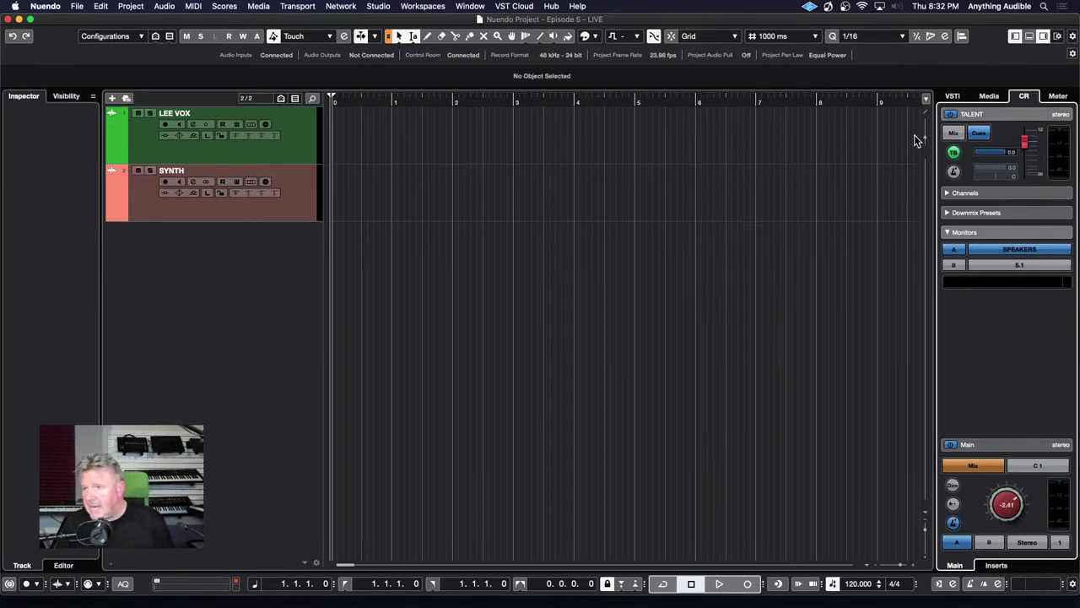
left_click(954, 134)
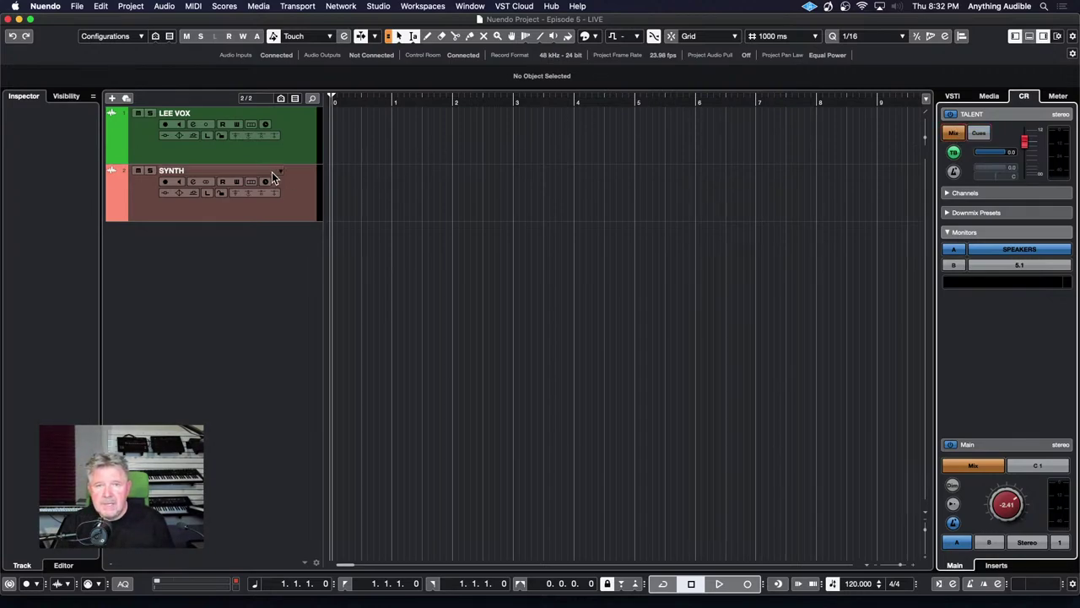
left_click(178, 183)
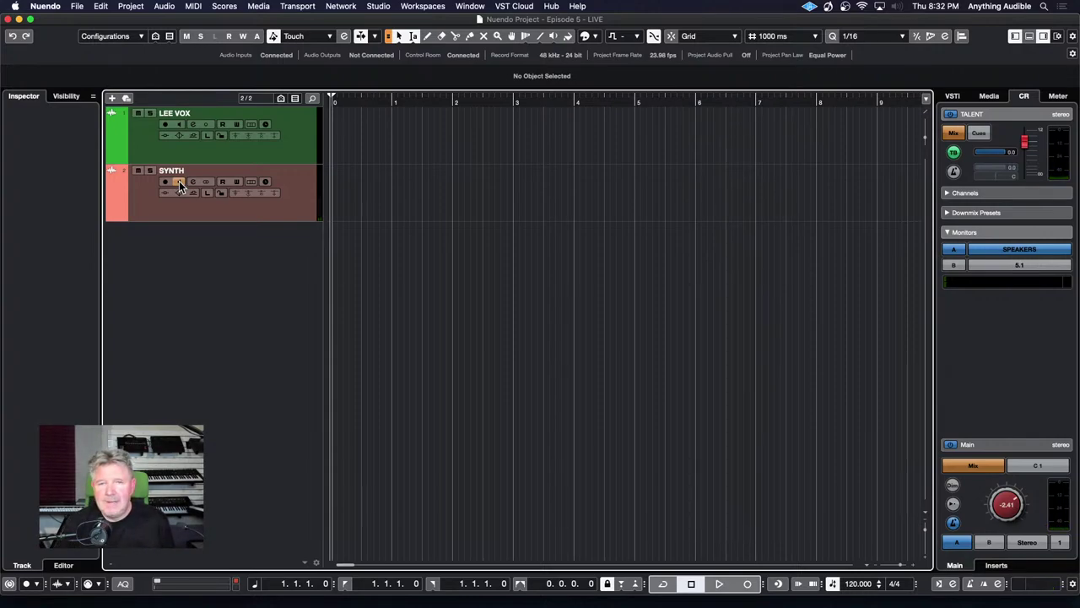
left_click(979, 135)
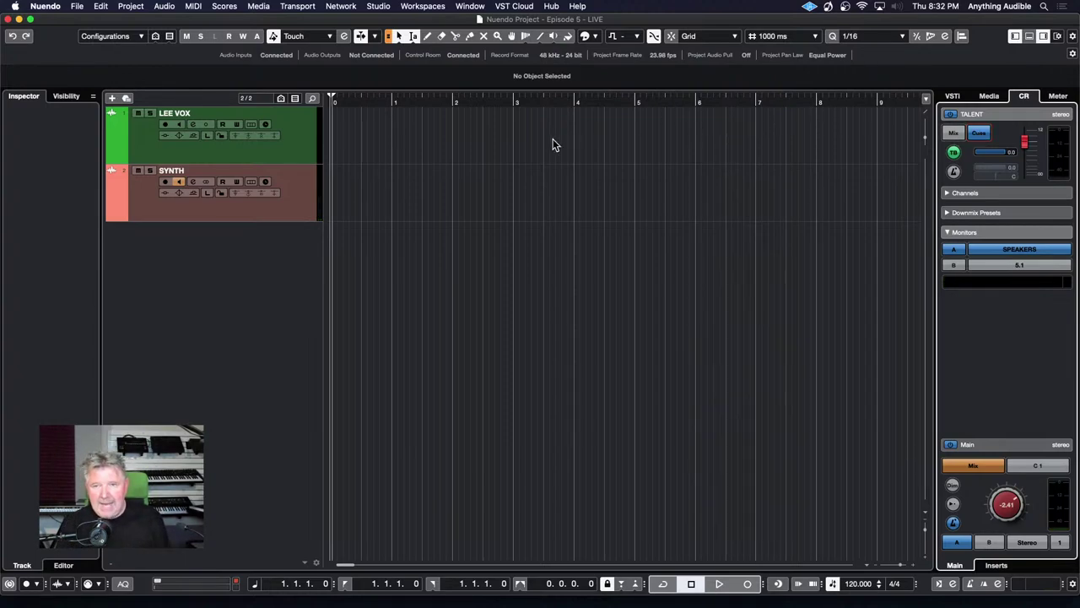
Step: Select the LEE VOX track, open the MixConsole and display its Routing and Cue Sends racks expanded
left_click(305, 142)
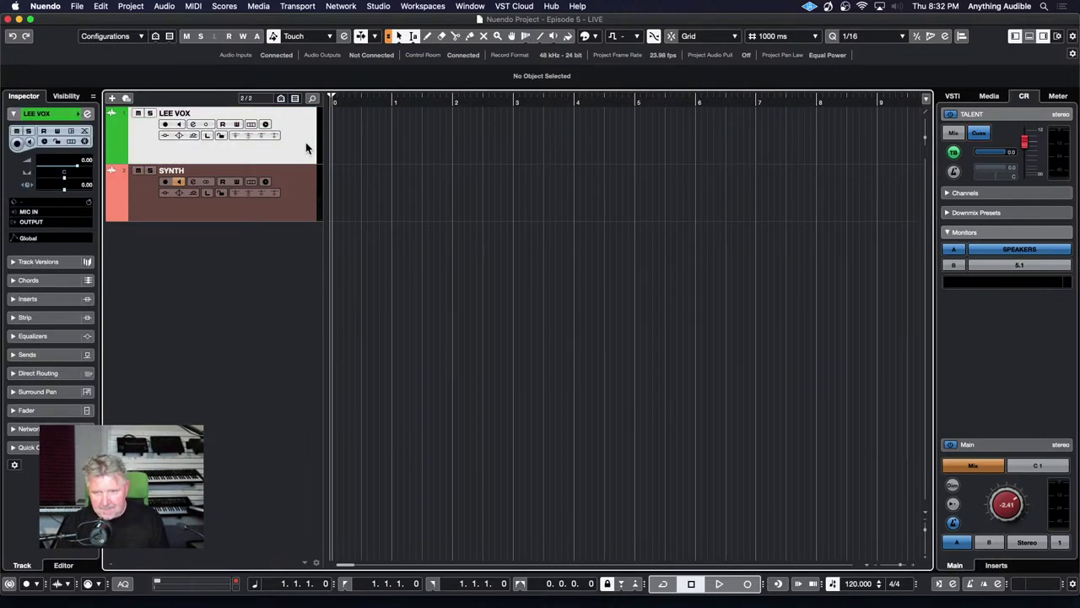
key("F3")
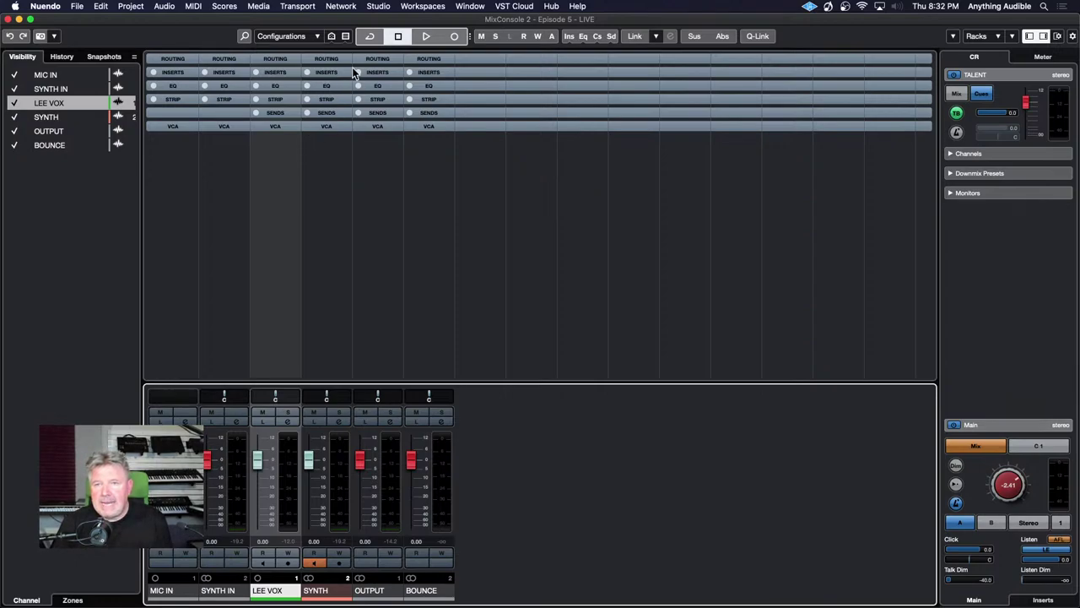
left_click(291, 59)
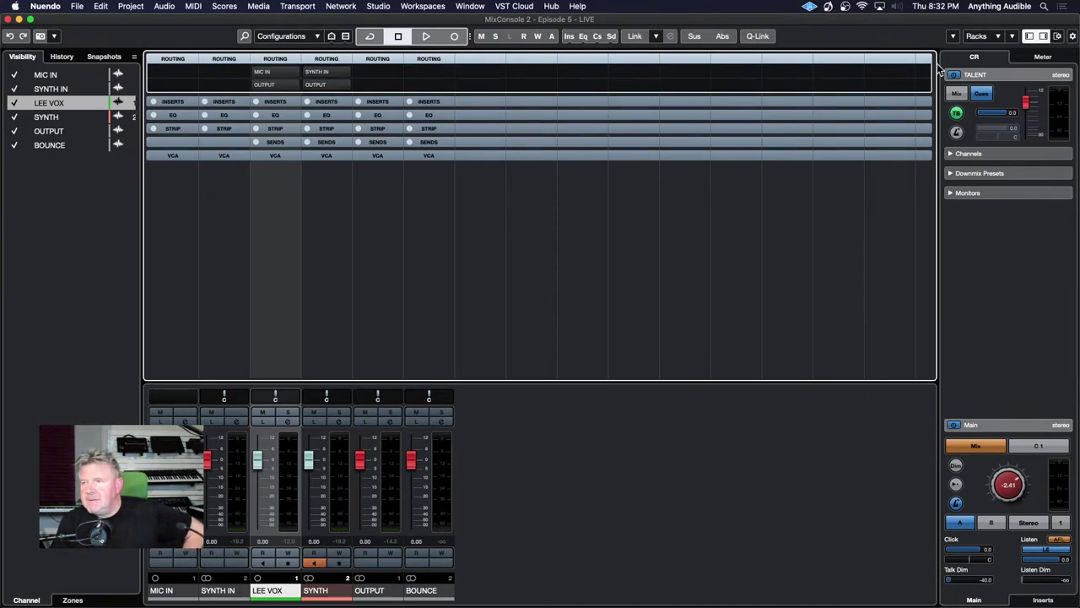
left_click(999, 37)
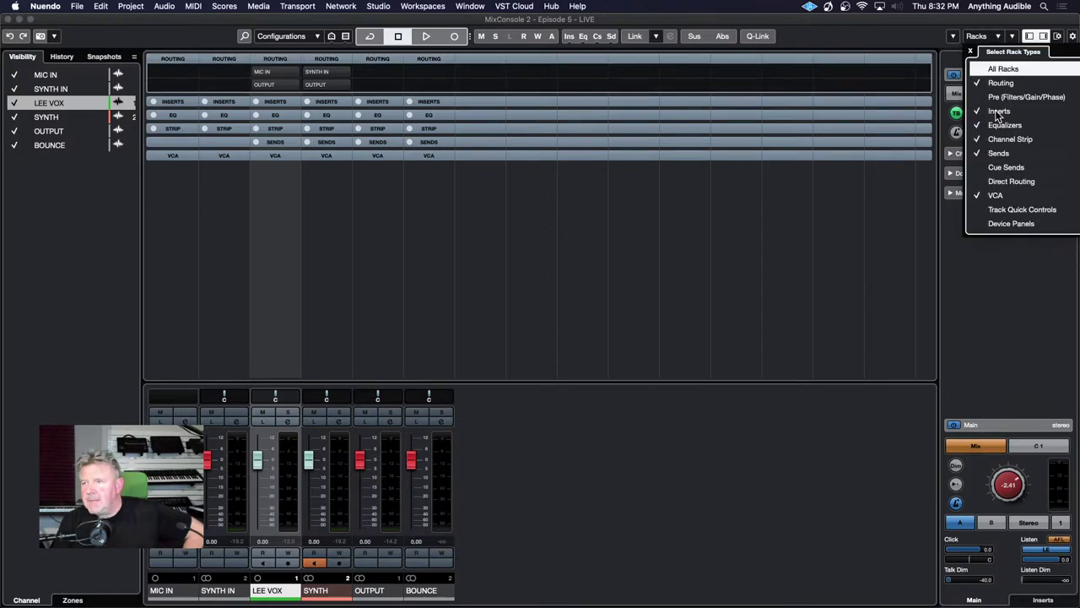
left_click(983, 171)
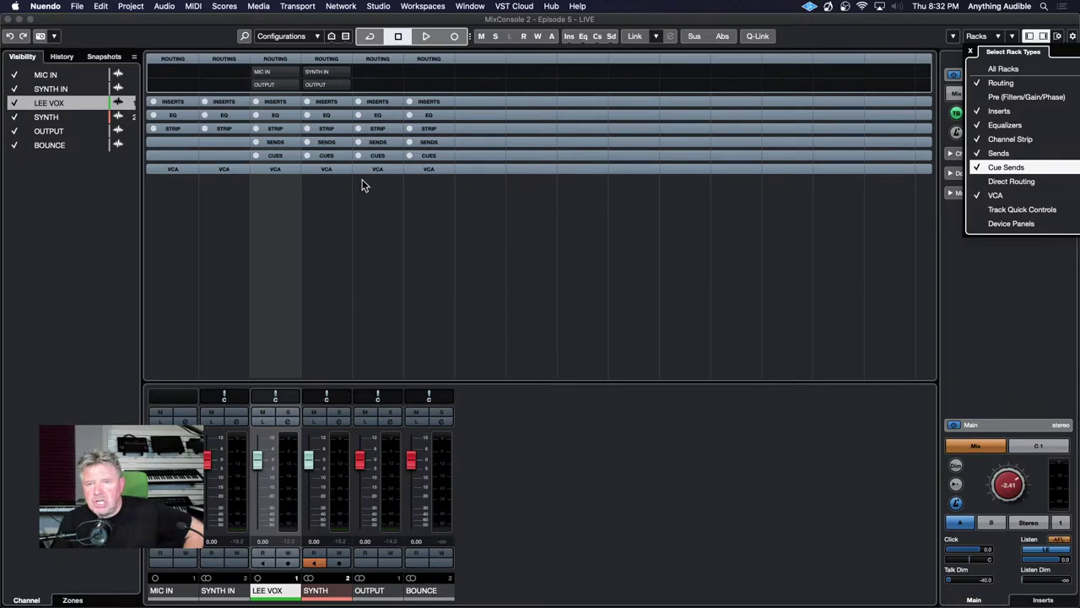
left_click(279, 158)
left_click(279, 156)
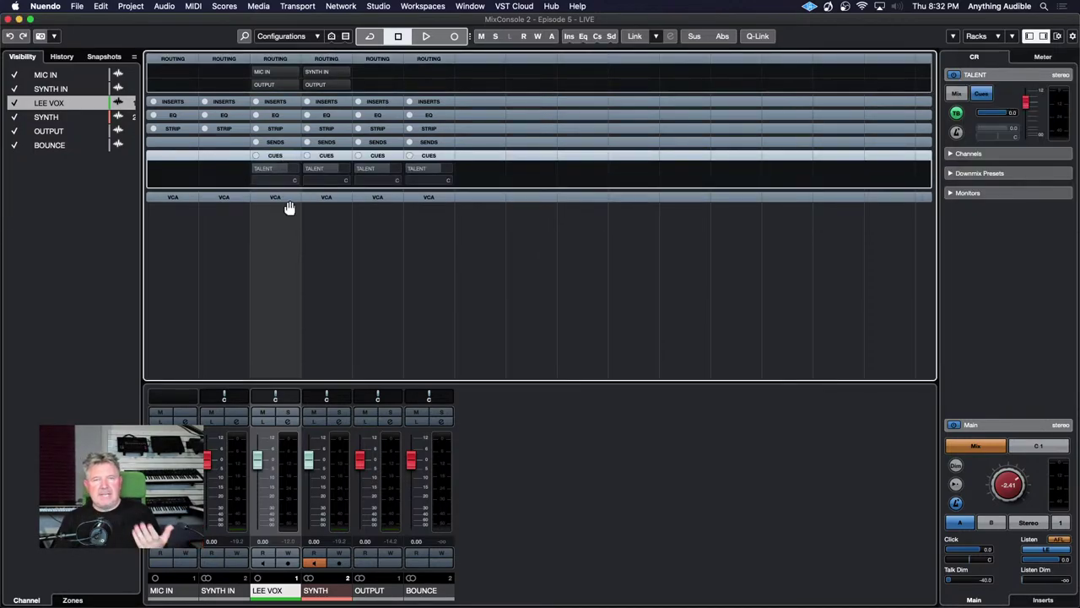
Step: Try the TALENT cue send on the SYNTH channel by activating it and switching it off again
mouse_move(431, 172)
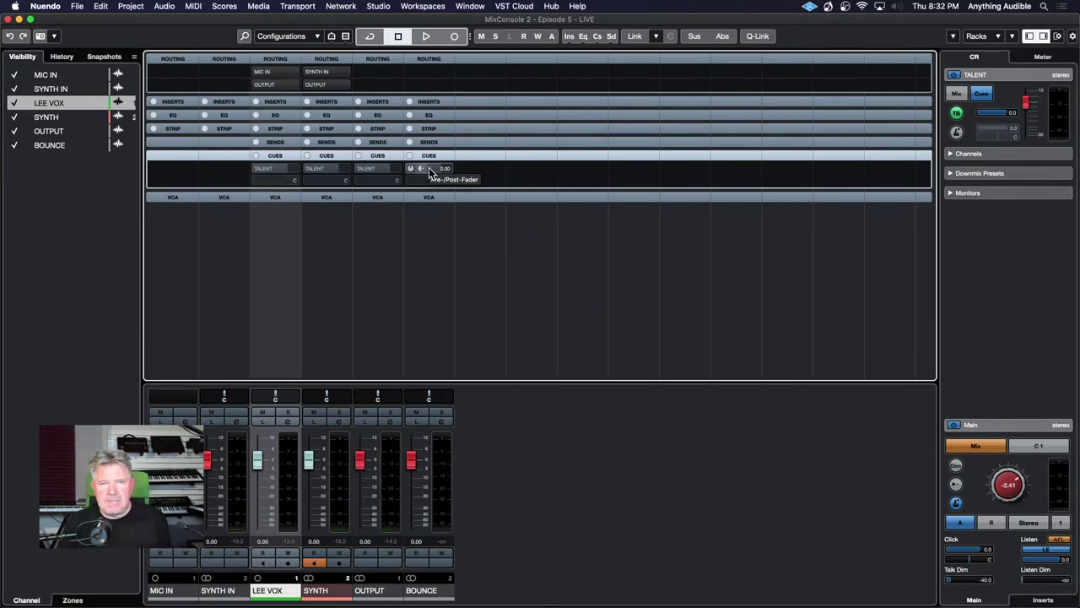
mouse_move(265, 173)
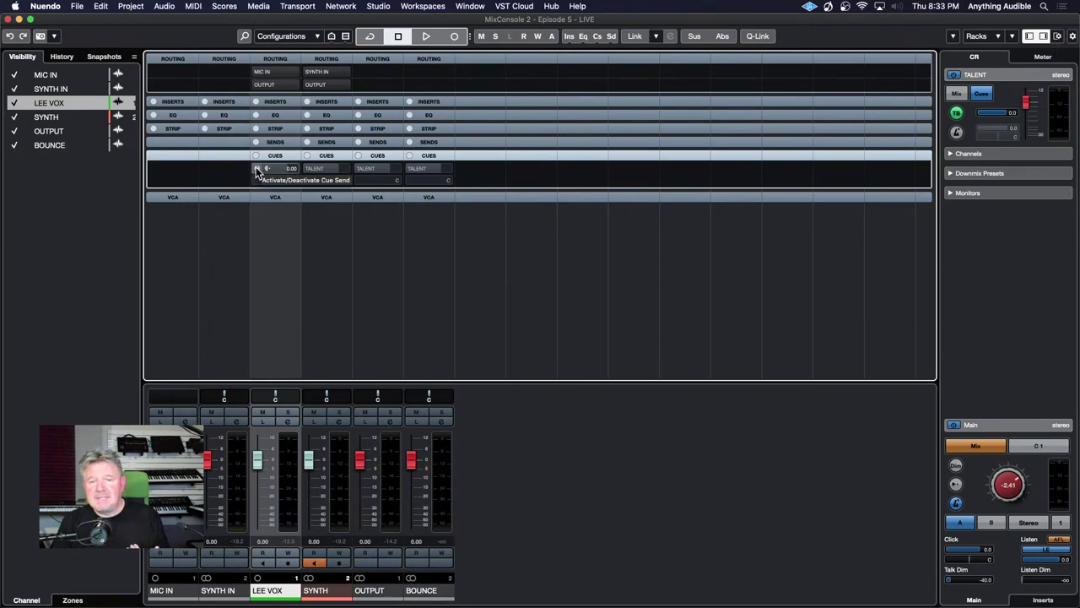
left_click(309, 170)
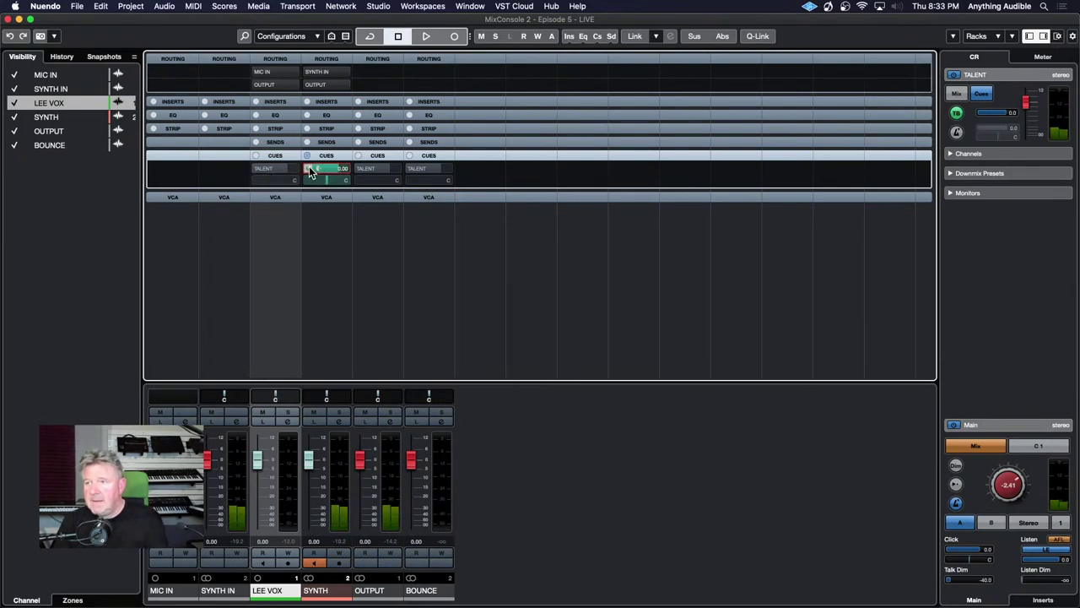
left_click(308, 170)
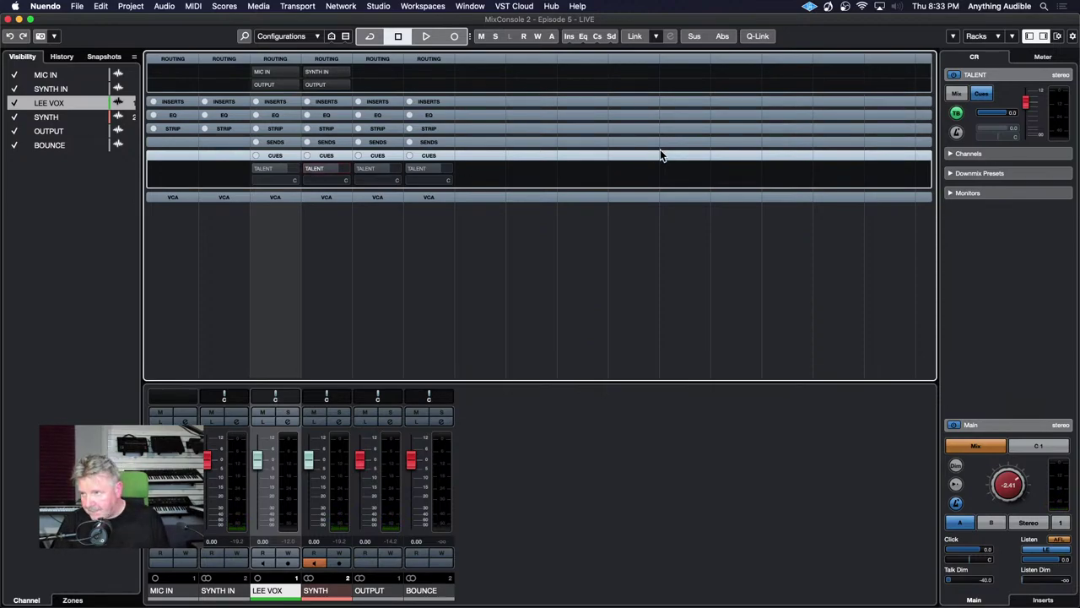
Step: Return from the MixConsole to the project and enable the metronome click for the TALENT cue
key("F3")
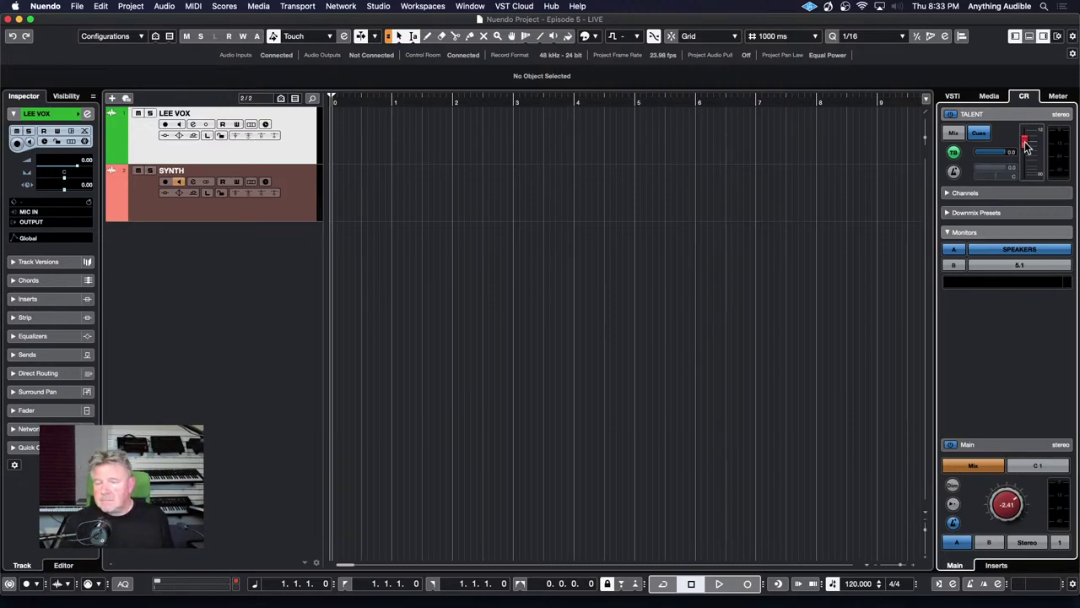
left_click(953, 173)
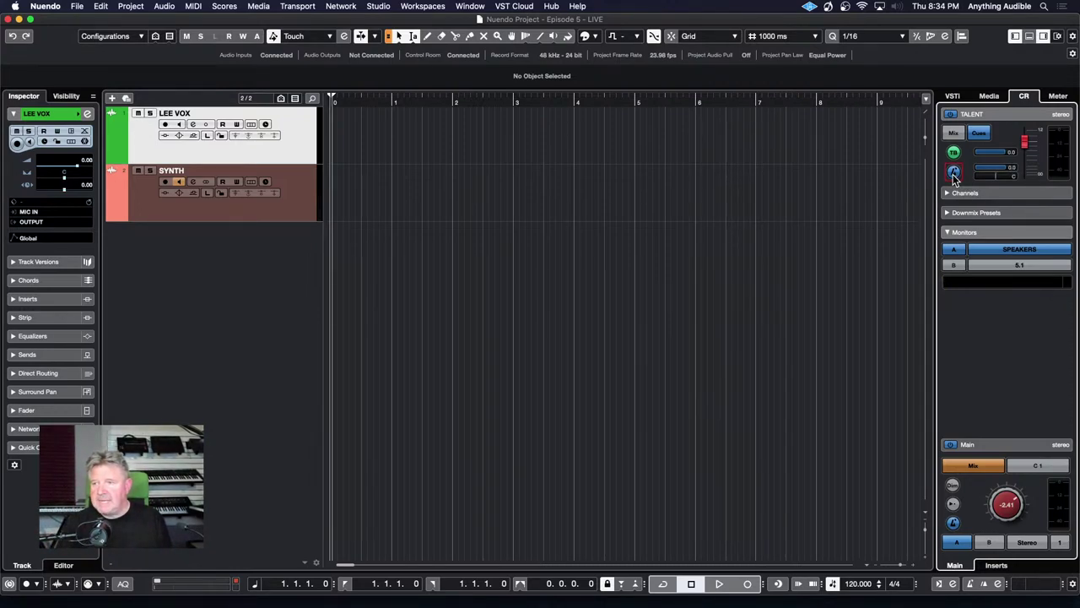
Step: Try the TALENT cue's click off and on, pan it fully left, and reset its panning to center
left_click(954, 173)
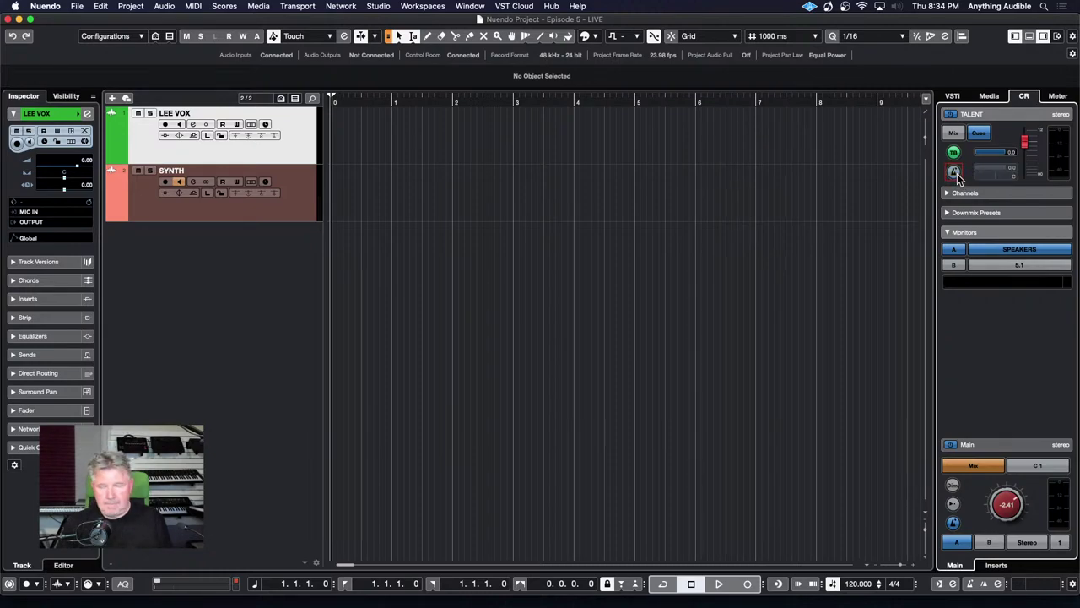
left_click(955, 173)
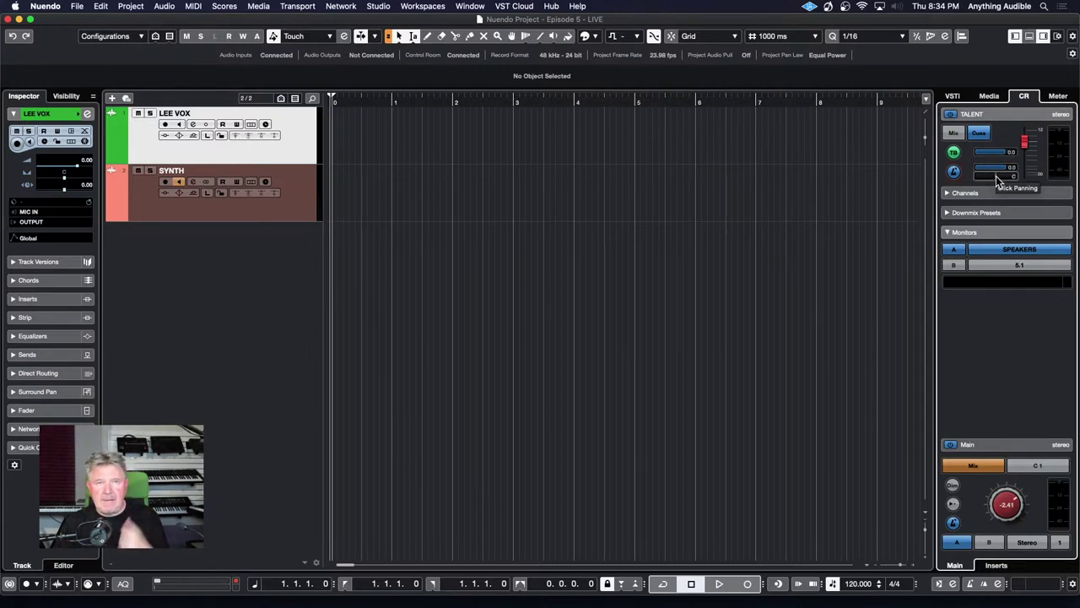
left_click(995, 176)
left_click_drag(995, 175, 947, 178)
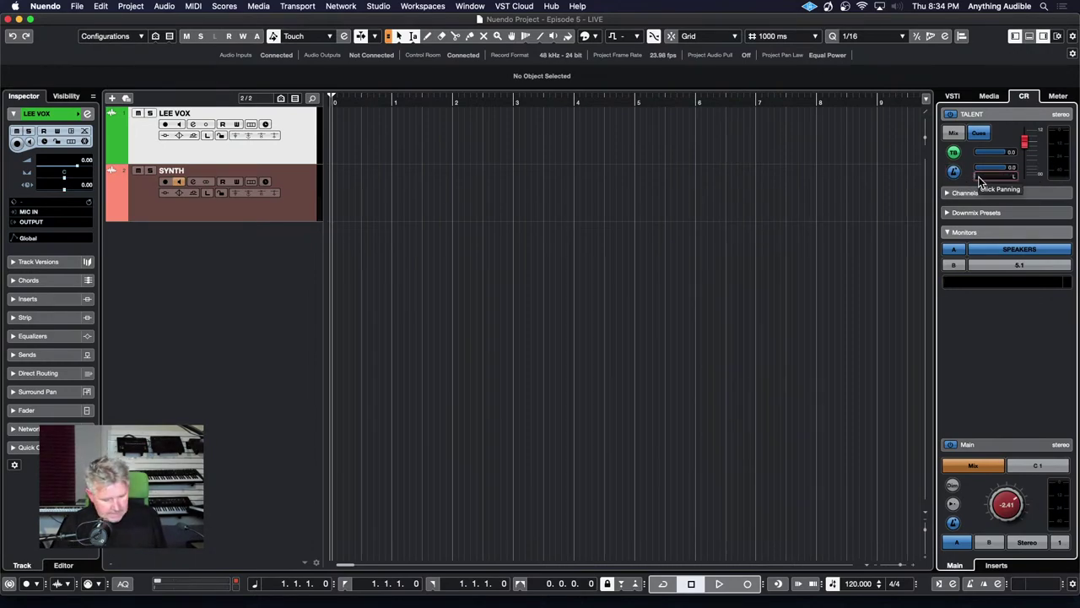
left_click(979, 177, "super")
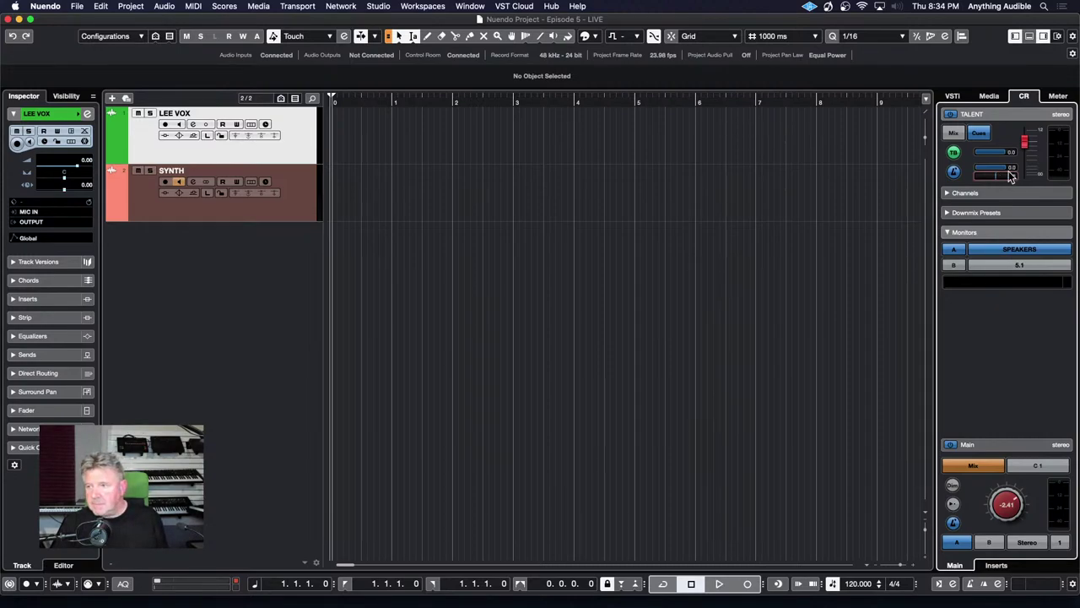
left_click_drag(1011, 176, 977, 173)
left_click(977, 173, "super")
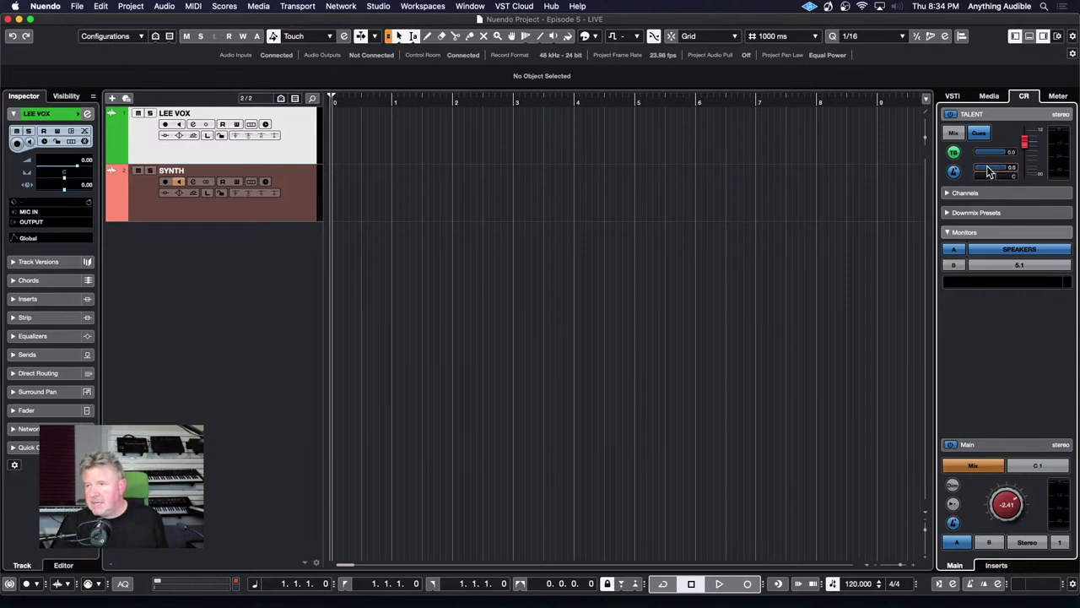
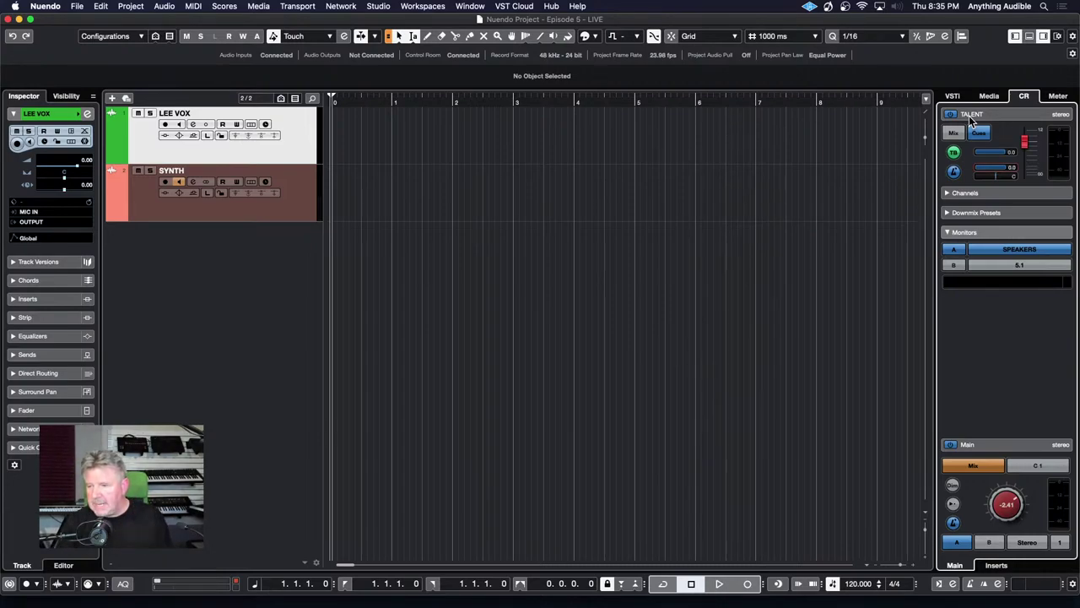
Step: Examine the Control Room inserts and the effects available for TALENT's first slot, then return to the main Control Room view
left_click(996, 566)
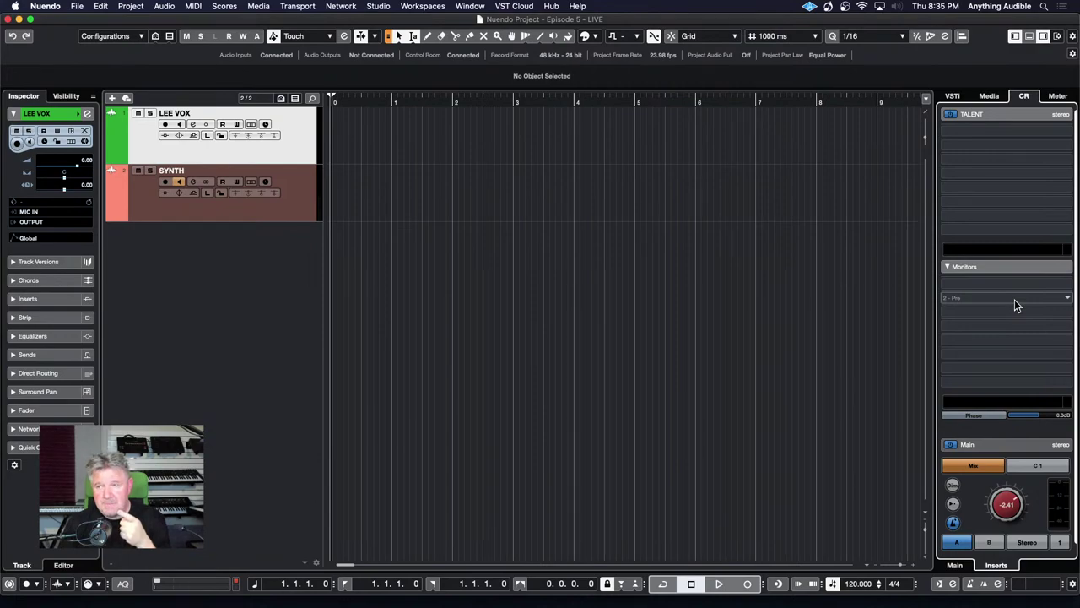
left_click(1062, 133)
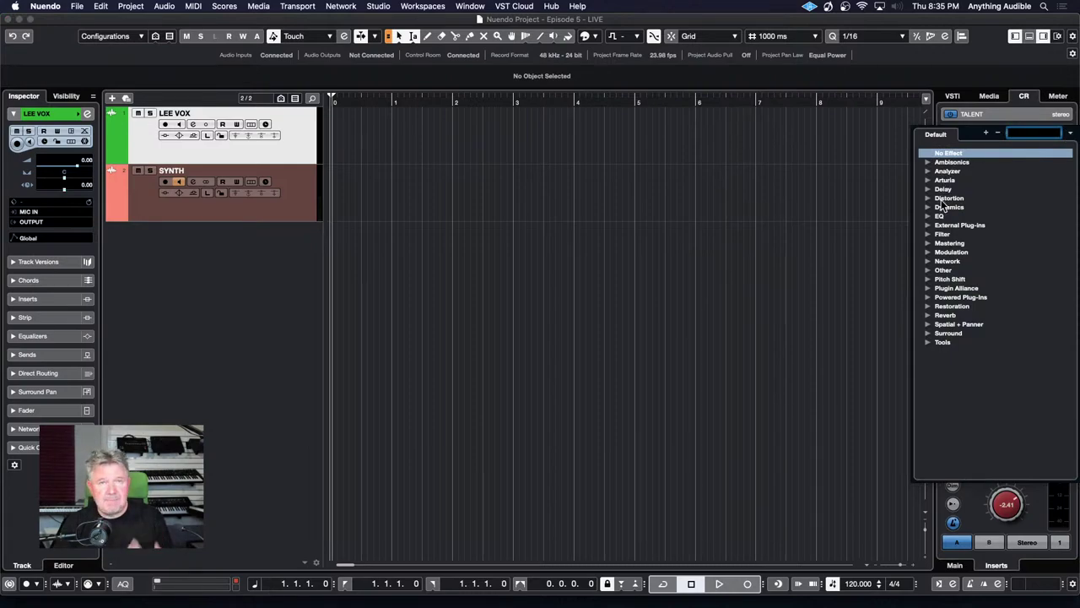
left_click(1003, 74)
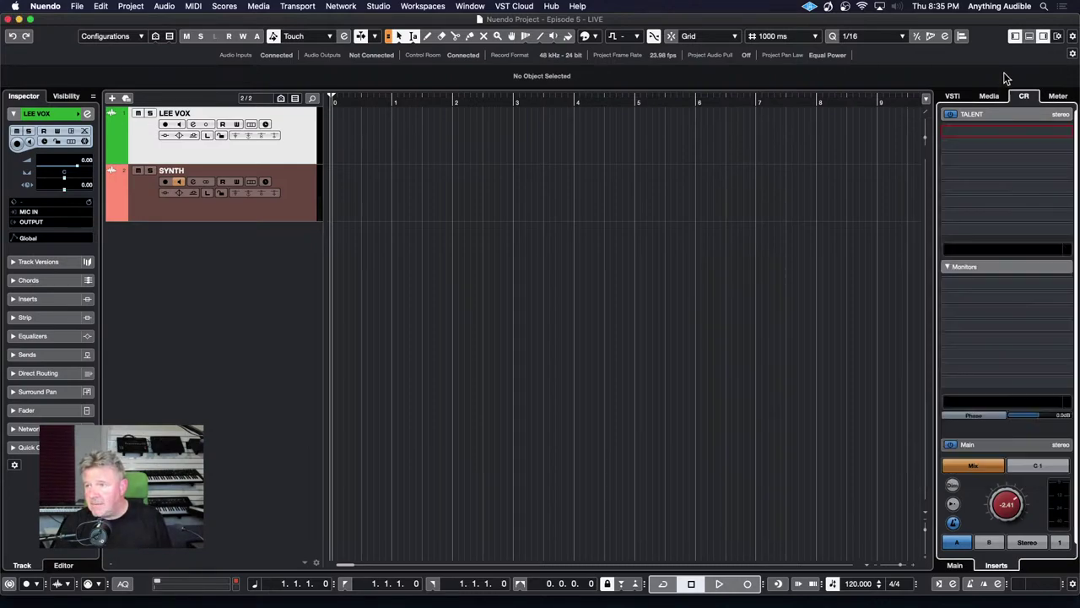
left_click(956, 565)
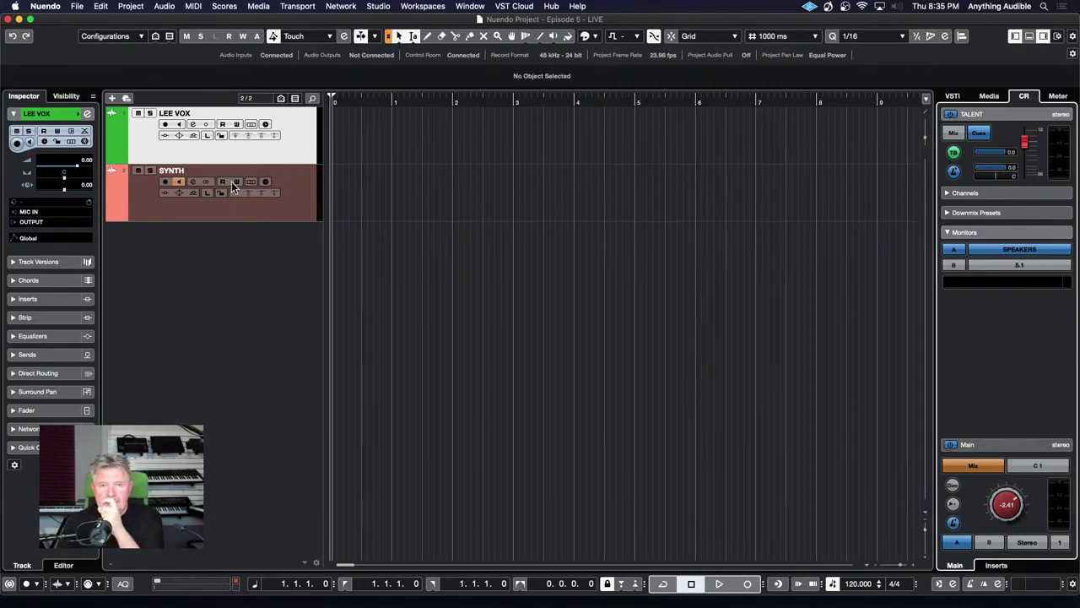
Step: Disable input monitoring on SYNTH and apply Change Cue Sends Levels to TALENT for selected mixer channels, keeping Relative Mode enabled
left_click(178, 183)
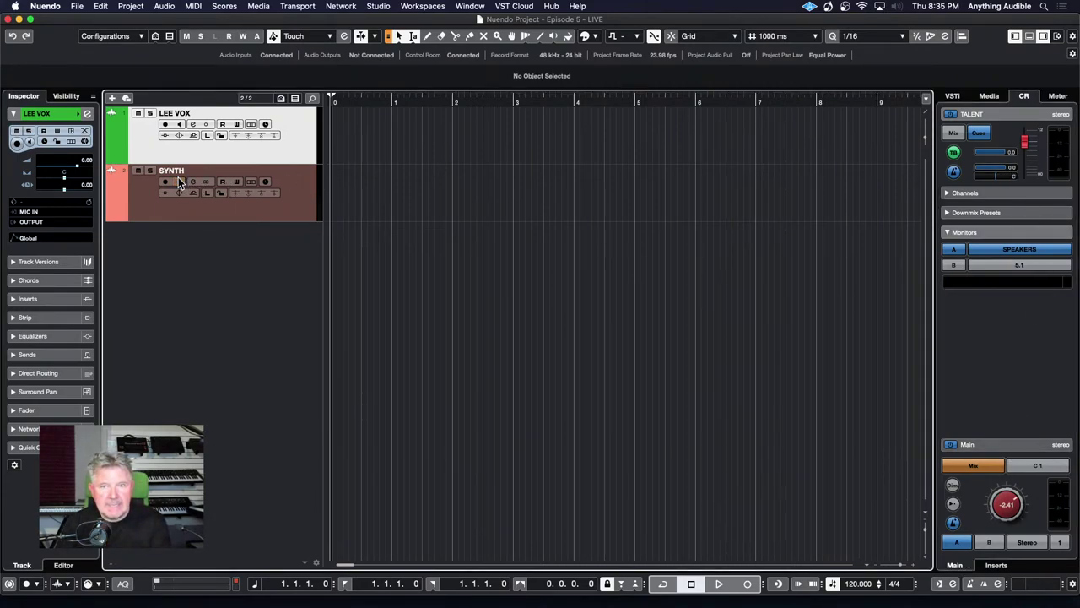
right_click(1014, 116)
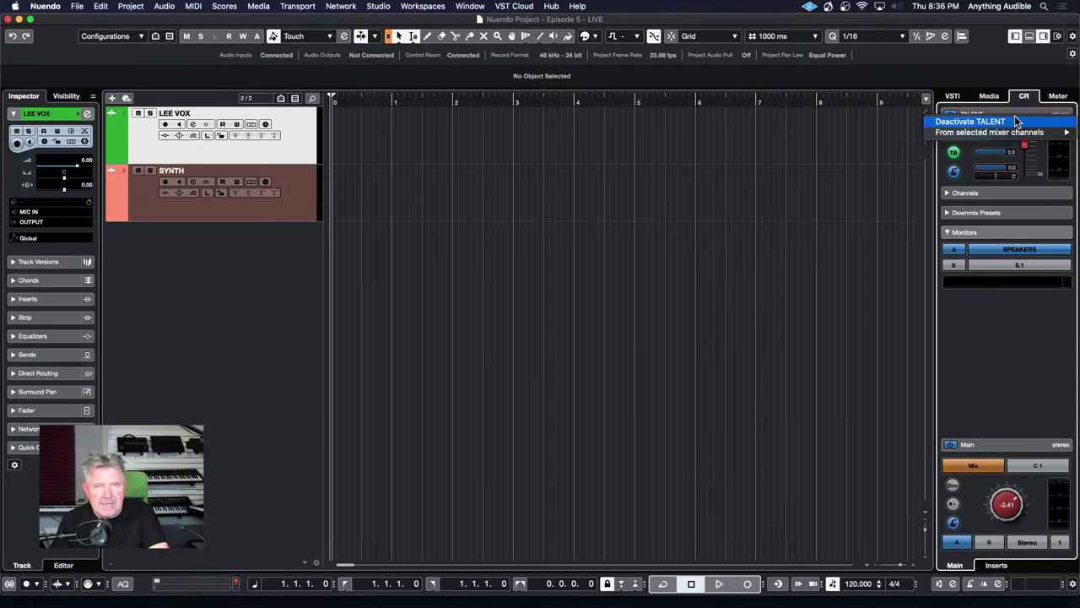
mouse_move(1017, 133)
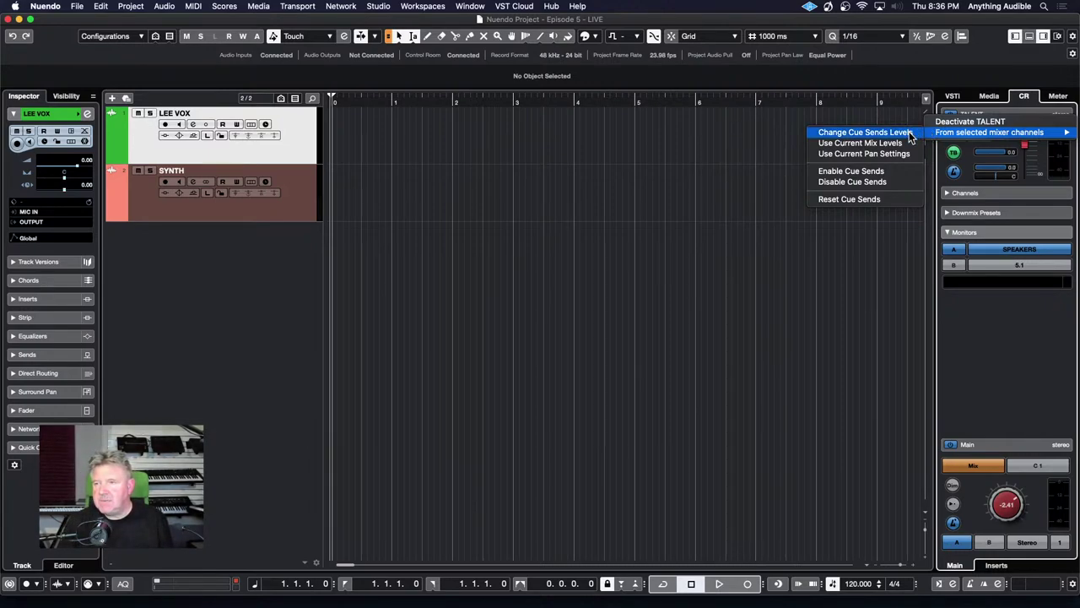
left_click(911, 134)
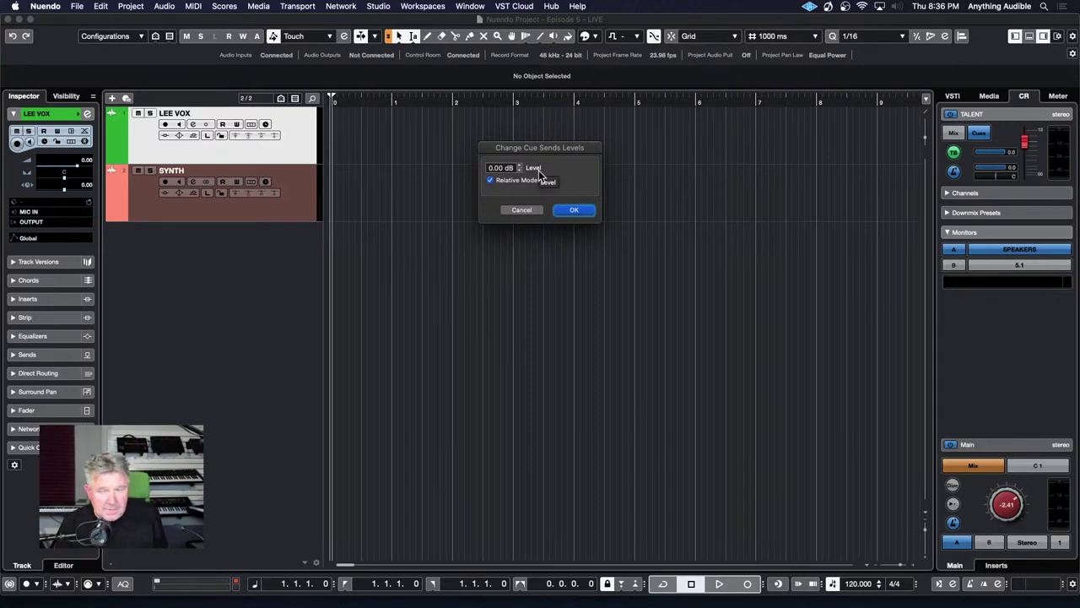
left_click(490, 180)
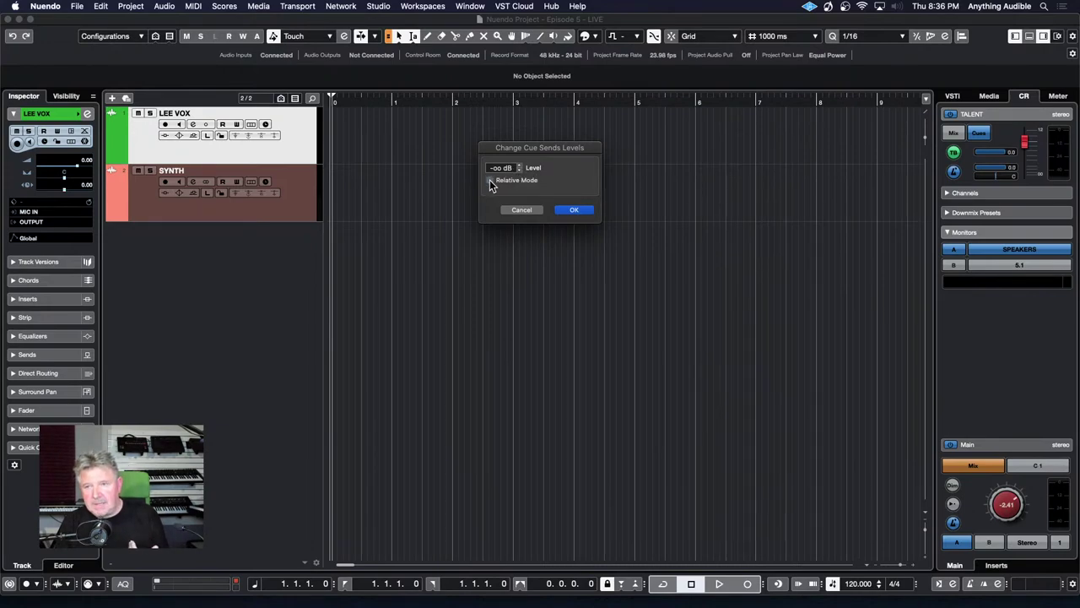
left_click(489, 179)
left_click(574, 210)
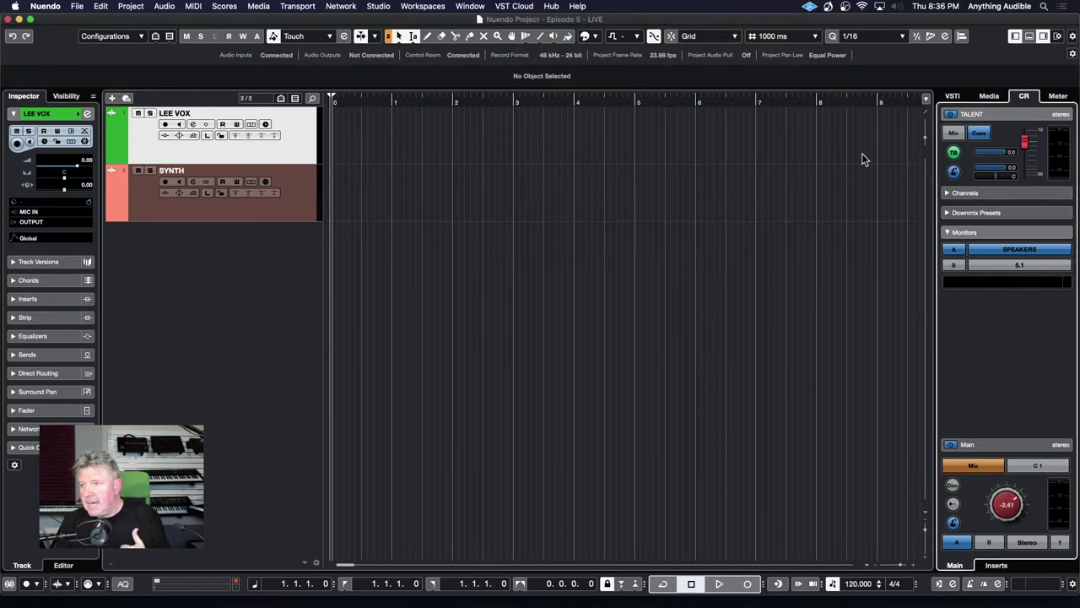
Step: Review the TALENT cue-send commands for selected mixer channels without applying any of them
right_click(978, 117)
mouse_move(986, 134)
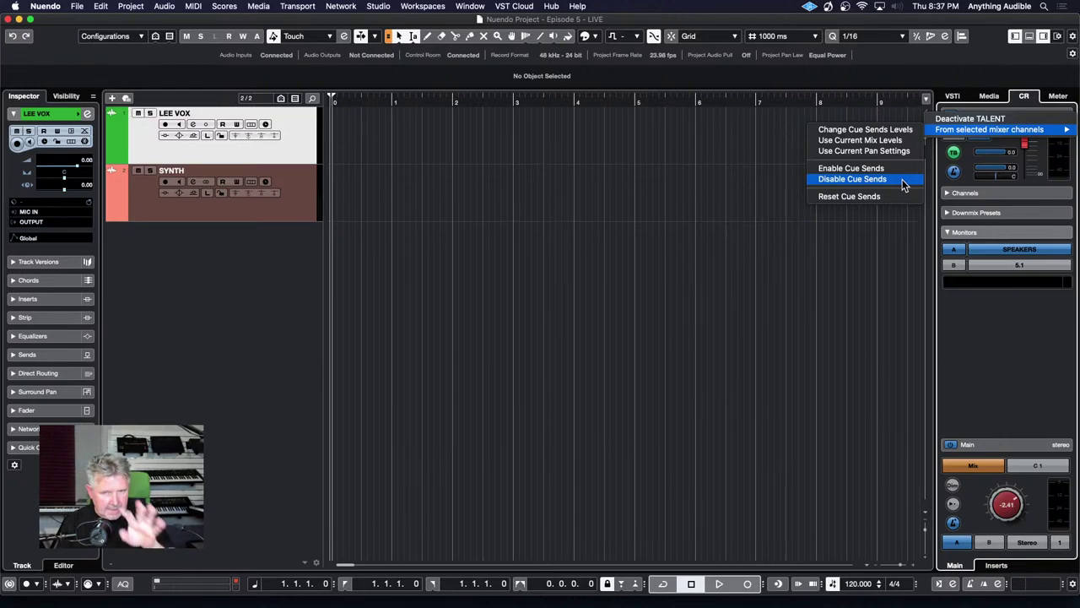
left_click(897, 262)
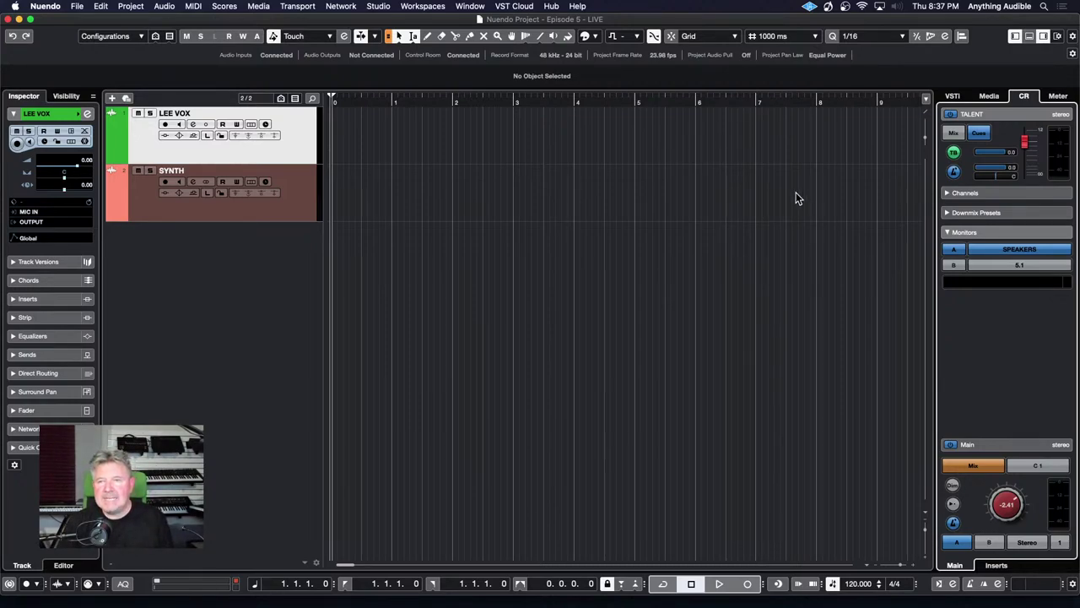
Step: Collapse the TALENT bus in the Control Room audio connections and add a mono Talkback channel
left_click(379, 9)
left_click(384, 23)
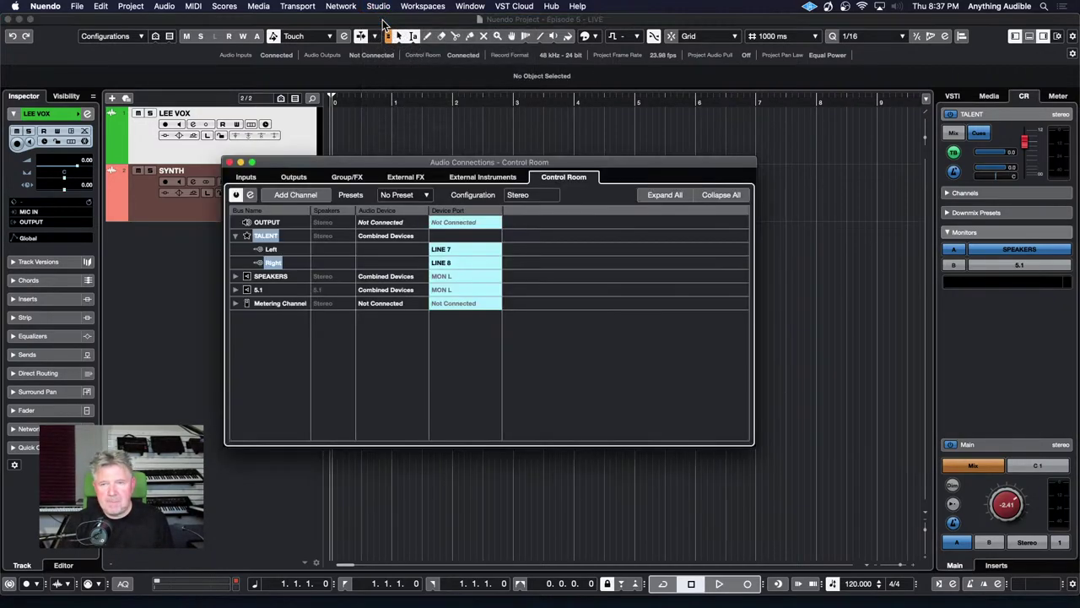
left_click(236, 236)
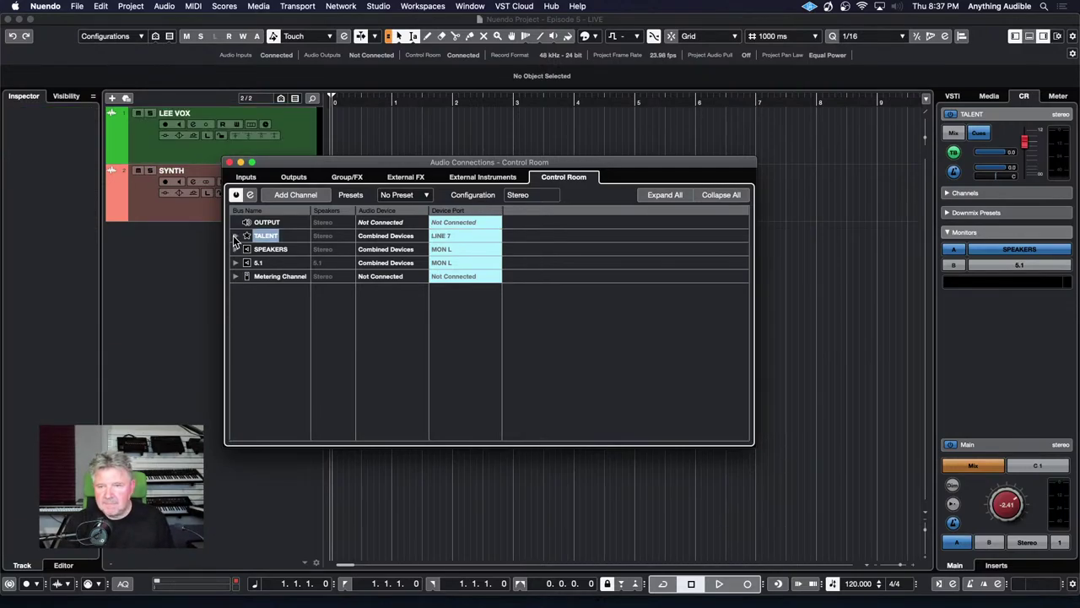
left_click(300, 196)
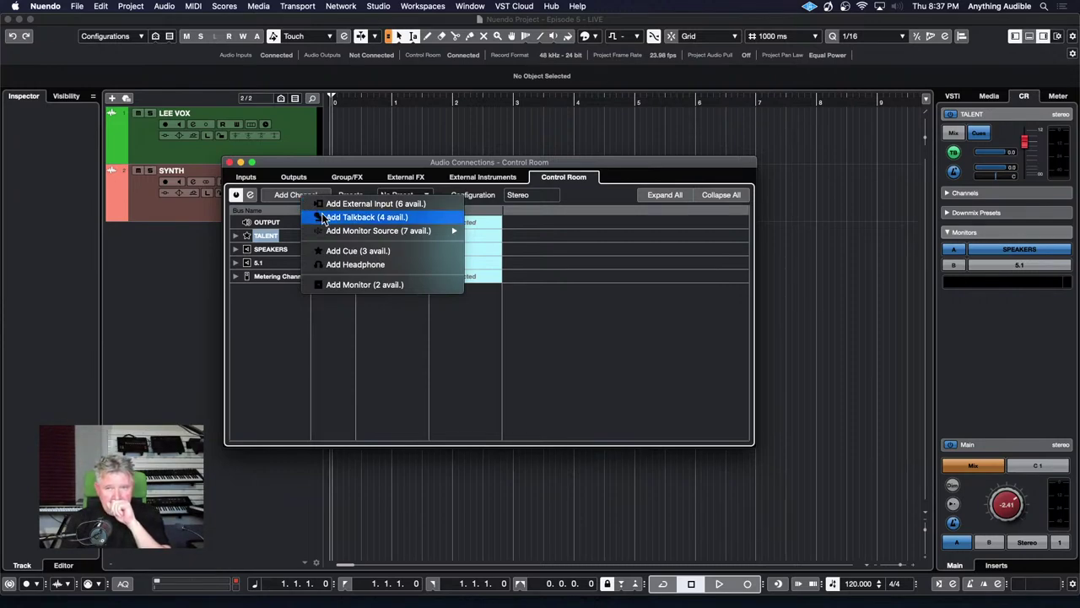
left_click(332, 218)
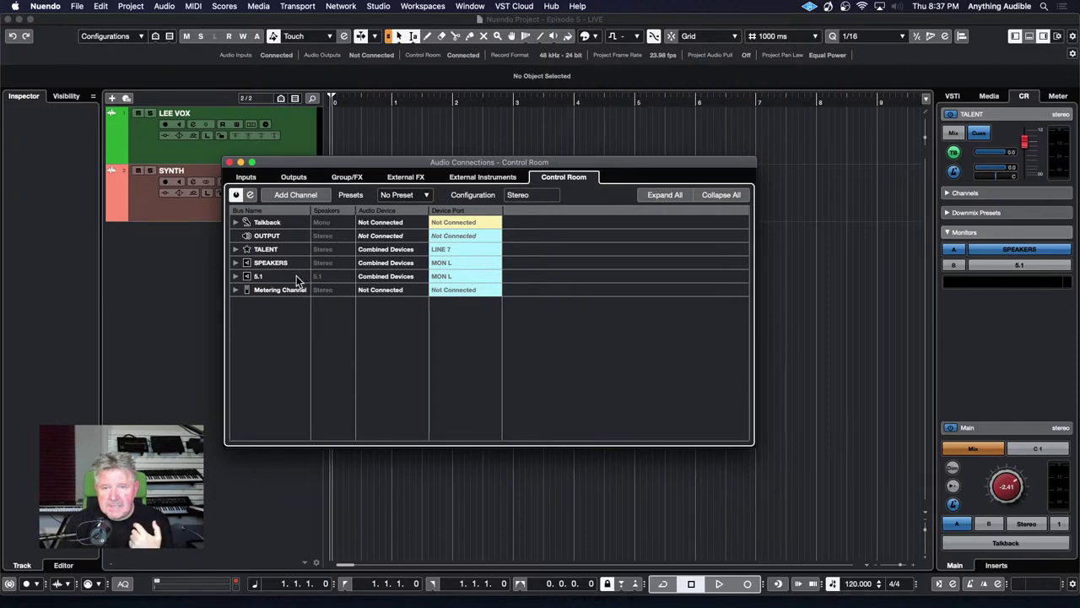
Step: Set the MIC IN bus's audio device to Not Connected, and test LEE VOX input monitoring on and off
left_click(246, 178)
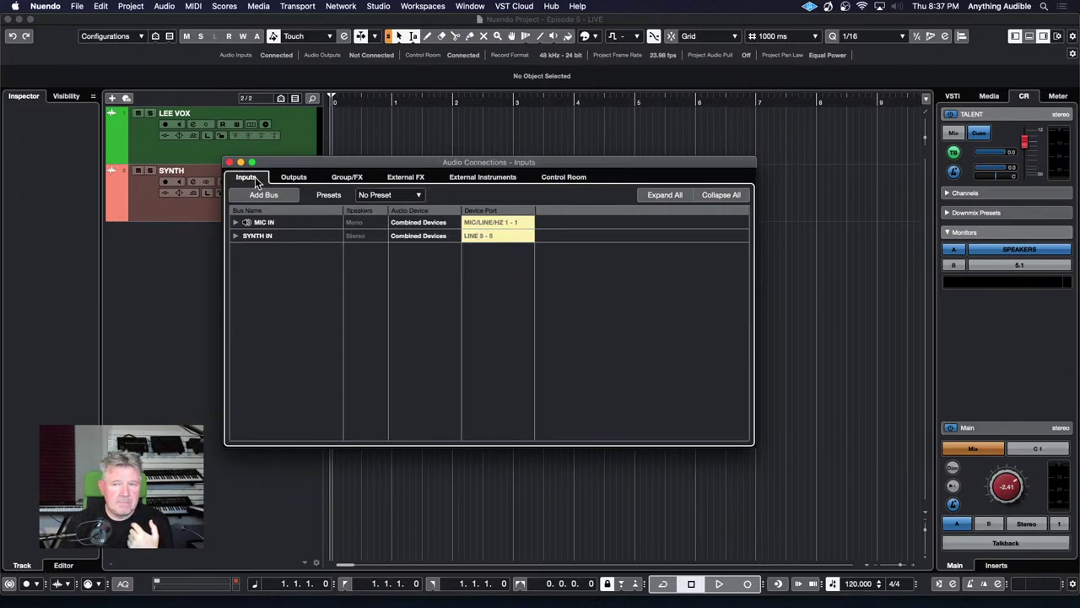
left_click(450, 224)
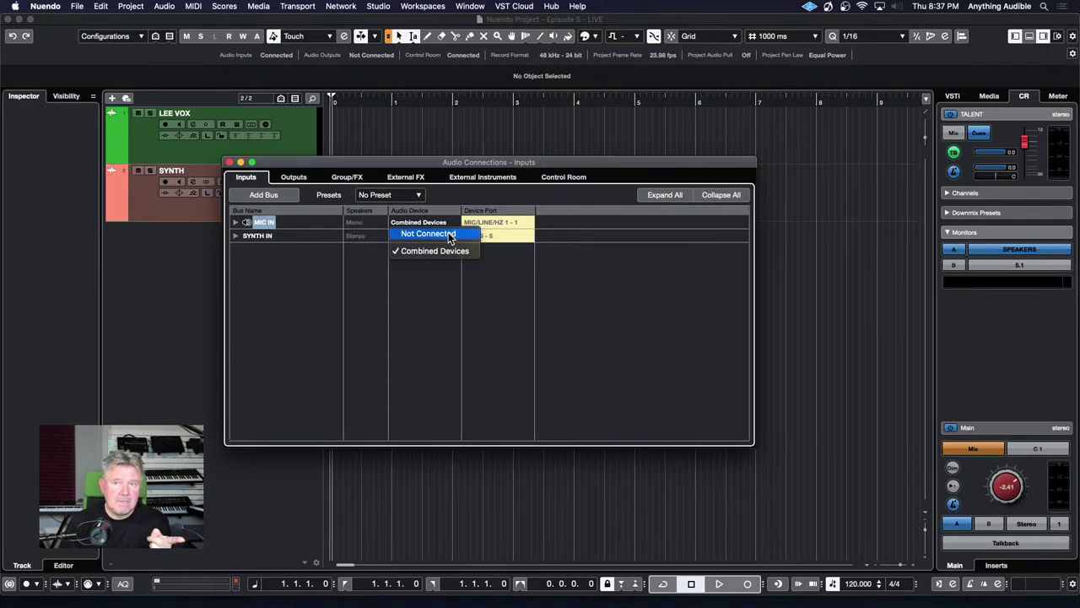
left_click(450, 237)
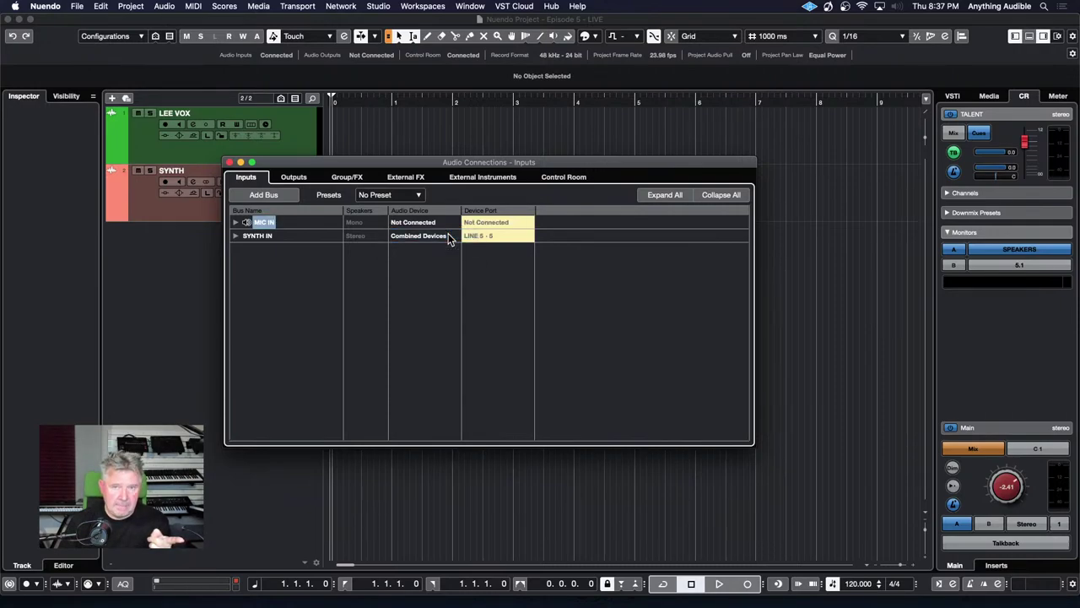
left_click(296, 123)
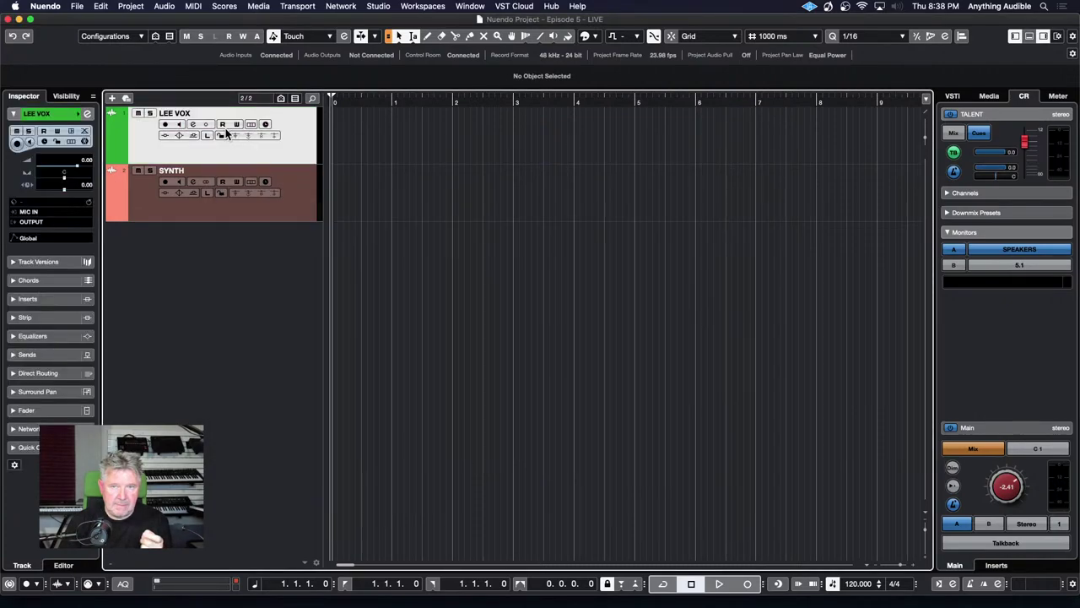
left_click(179, 126)
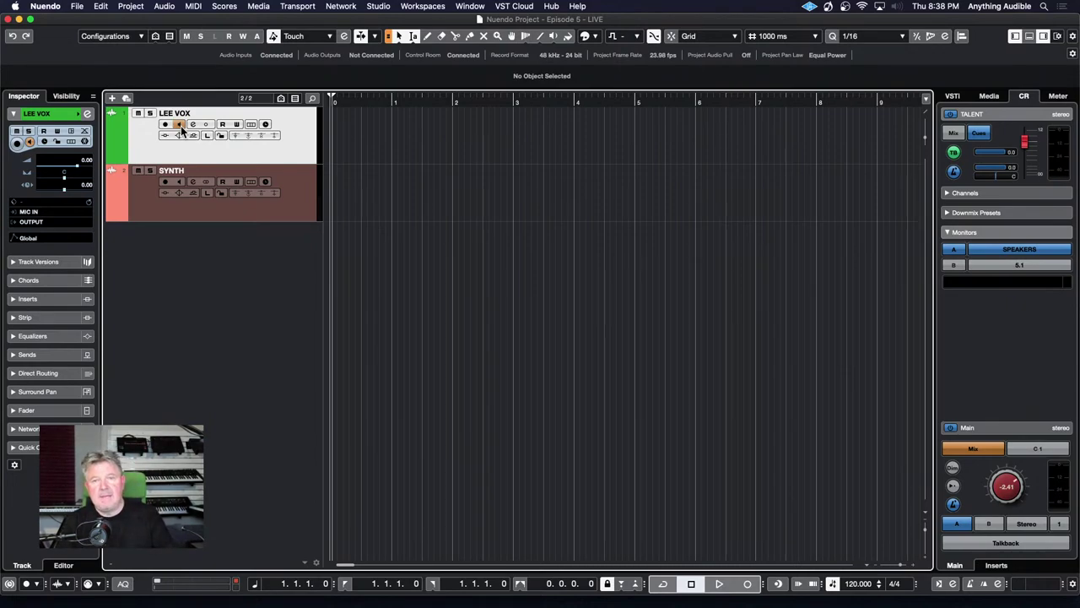
left_click(179, 125)
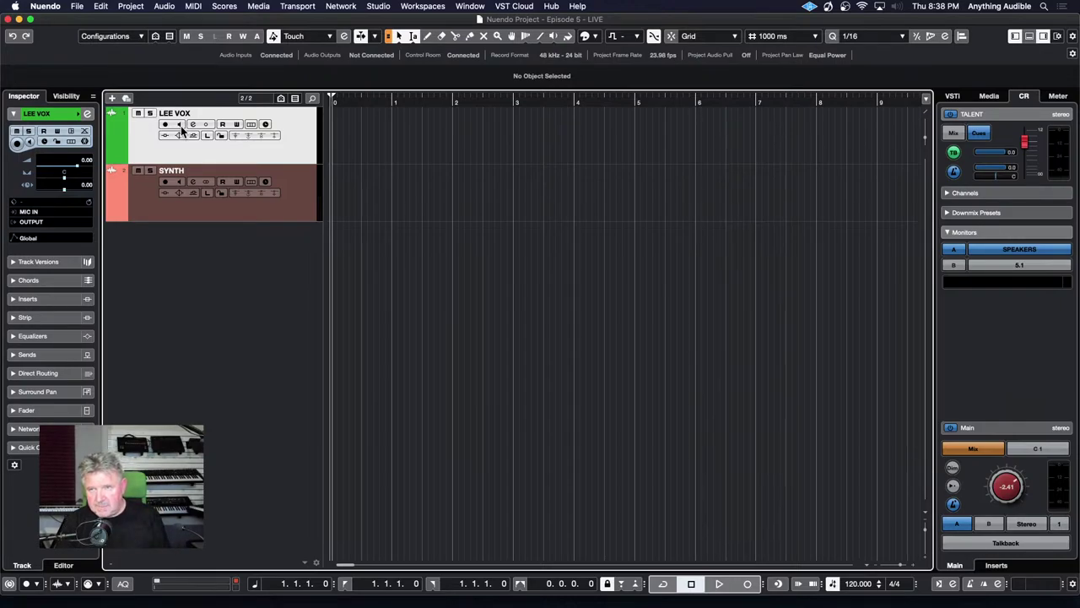
Step: Assign the Control Room's Talkback channel to Combined Devices with its mono port on MIC/LINE/HZ 1 - 1, and close Audio Connections
left_click(380, 7)
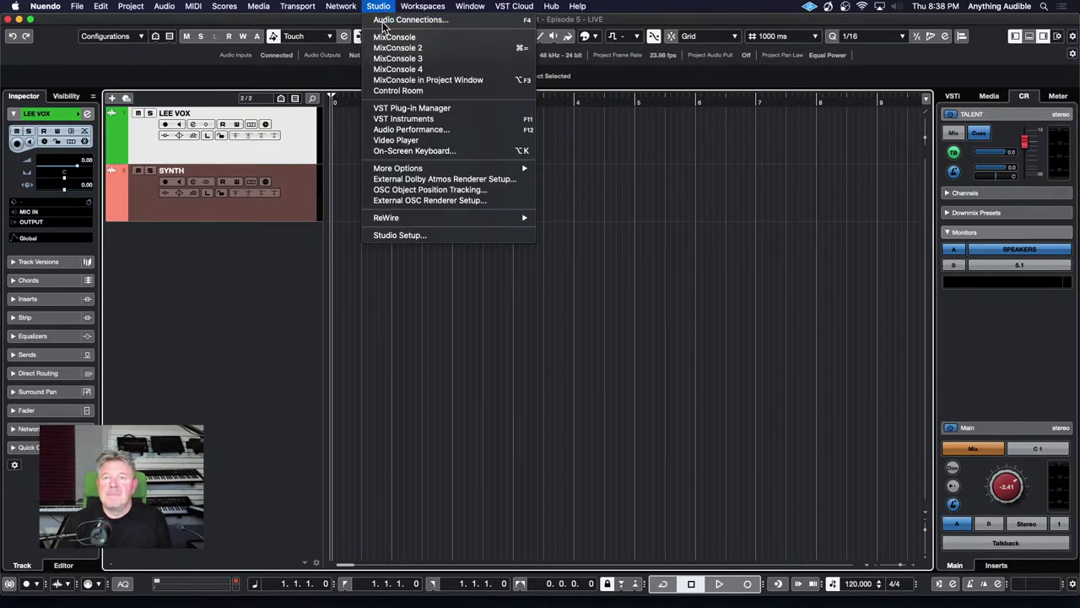
left_click(397, 20)
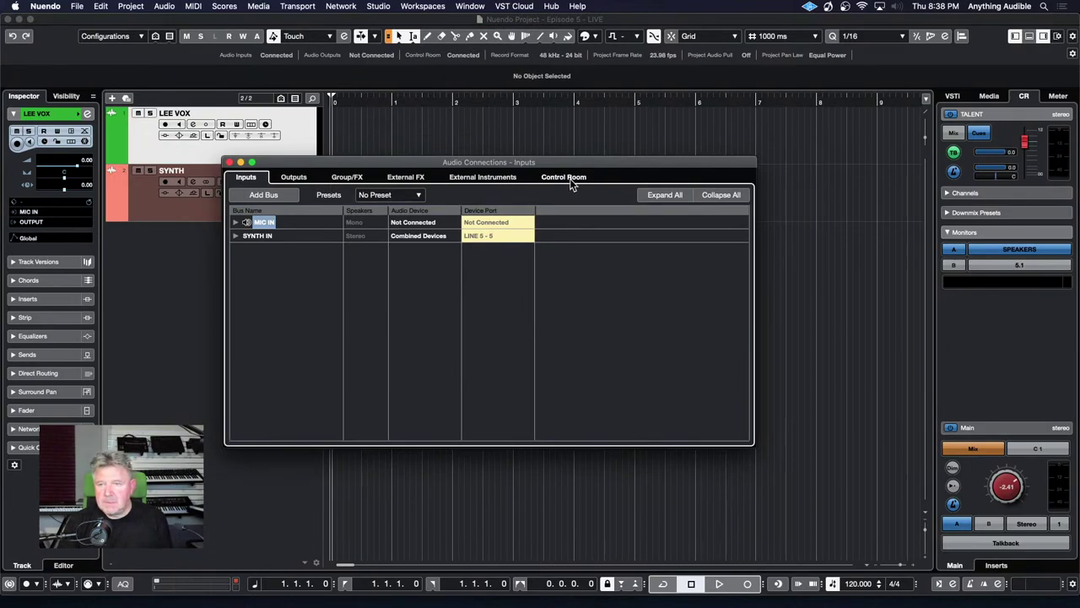
left_click(569, 178)
left_click(235, 222)
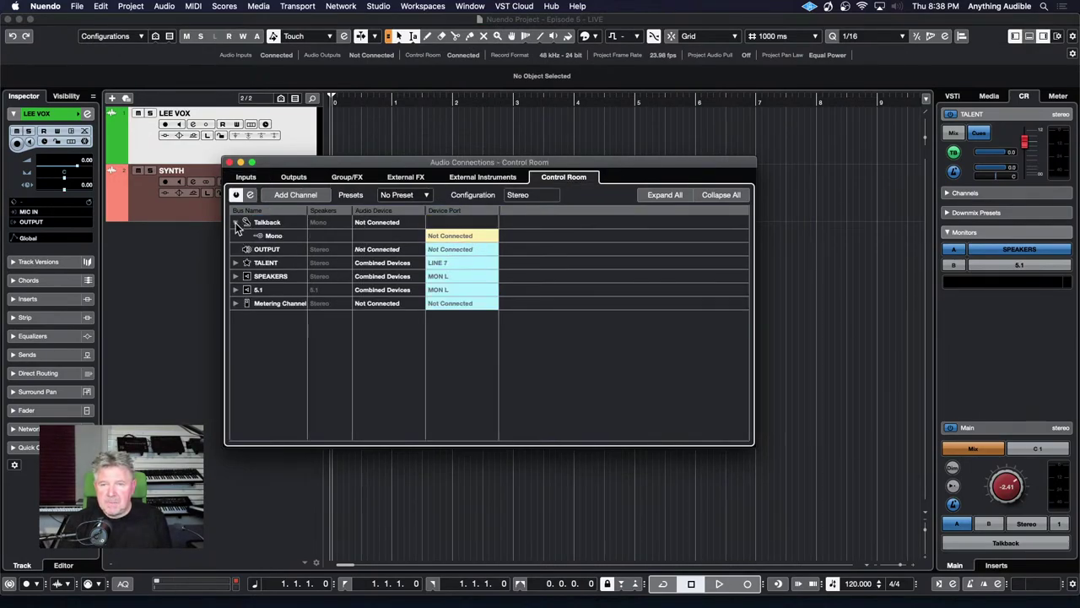
left_click(383, 222)
left_click(390, 254)
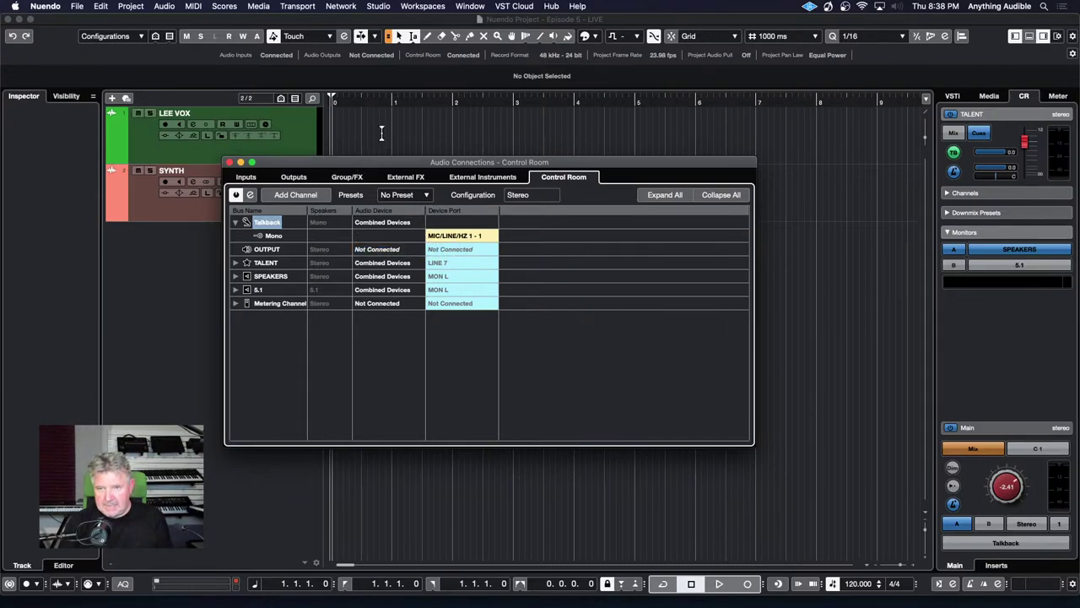
key("F4")
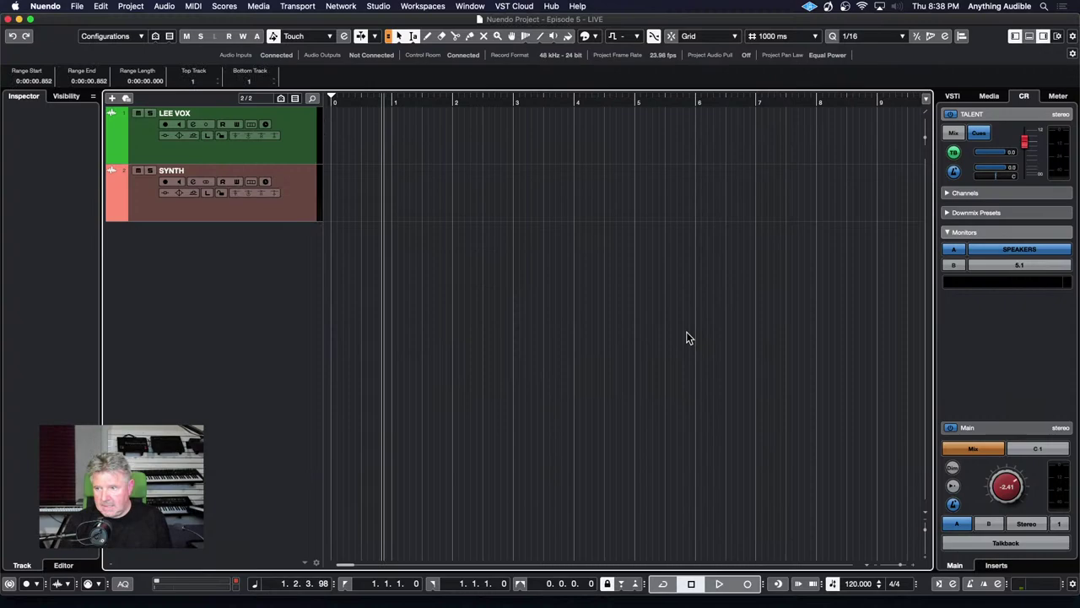
Step: Activate Talkback in the Control Room and switch the TALENT cue's source to Mix
left_click(1014, 545)
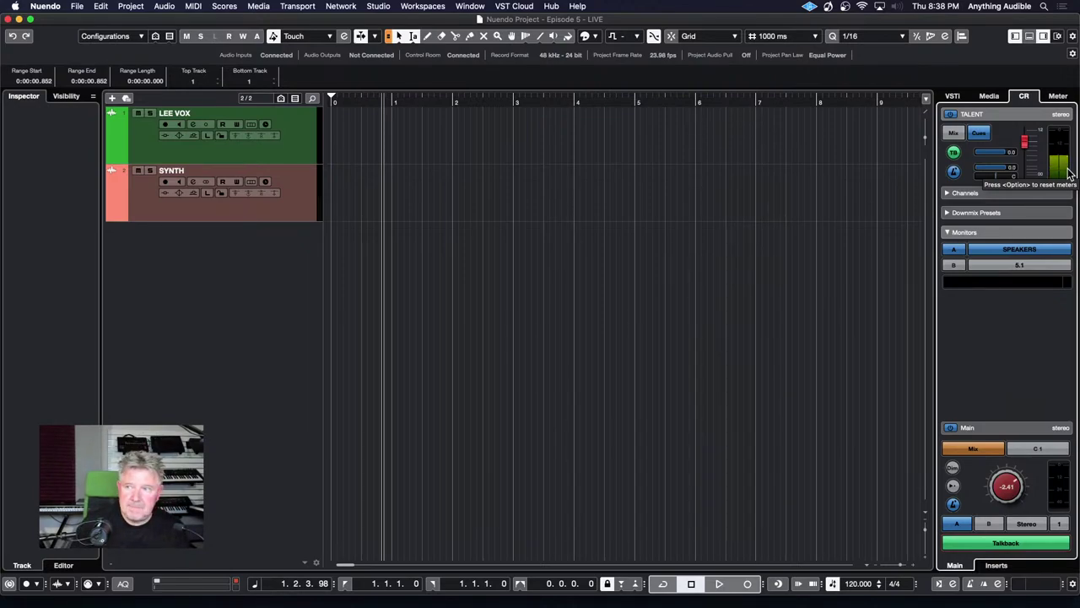
left_click(954, 135)
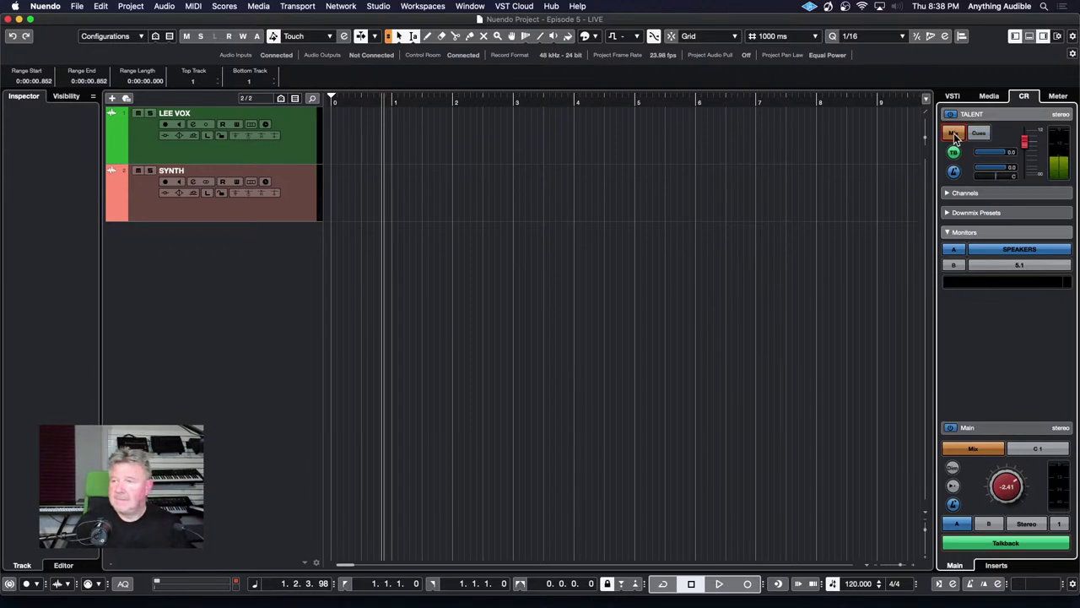
Step: Set the TALENT cue's source to Cues, and test Talkback on and off, leaving it switched off
left_click(979, 134)
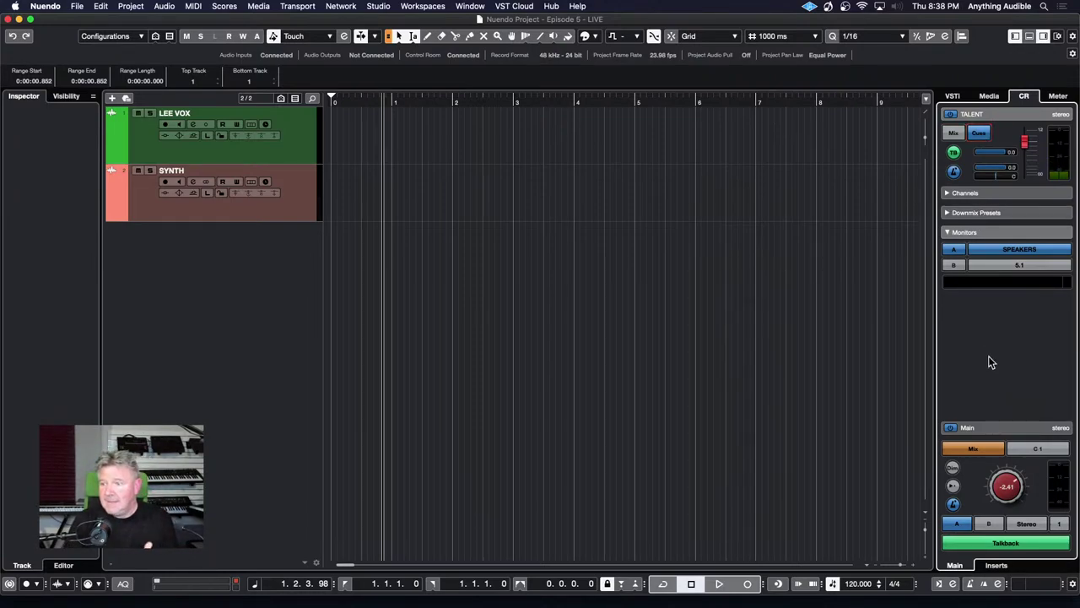
left_click(1006, 545)
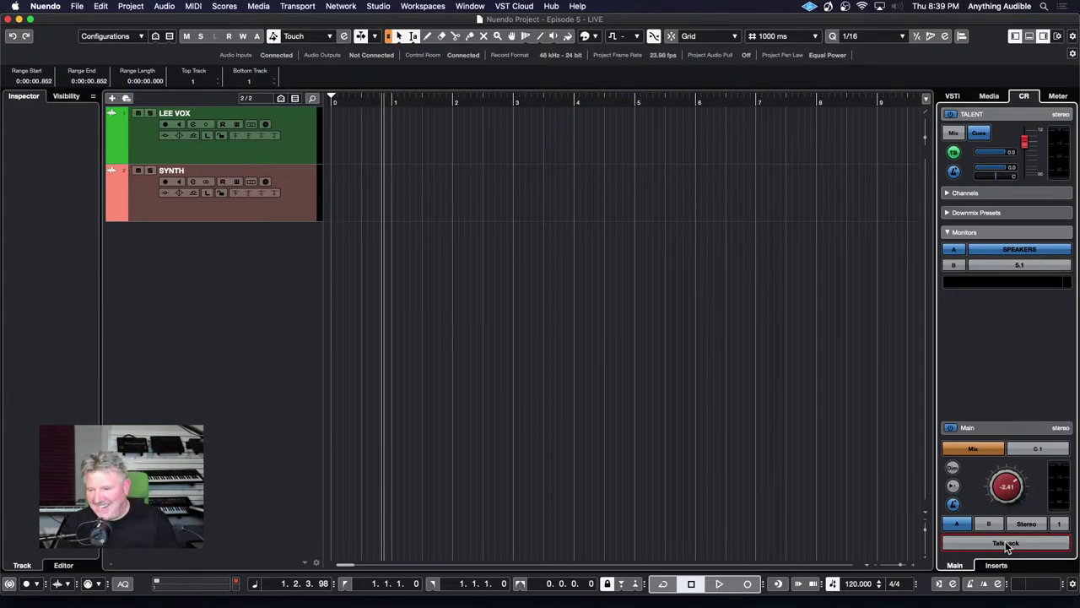
left_click(1006, 545)
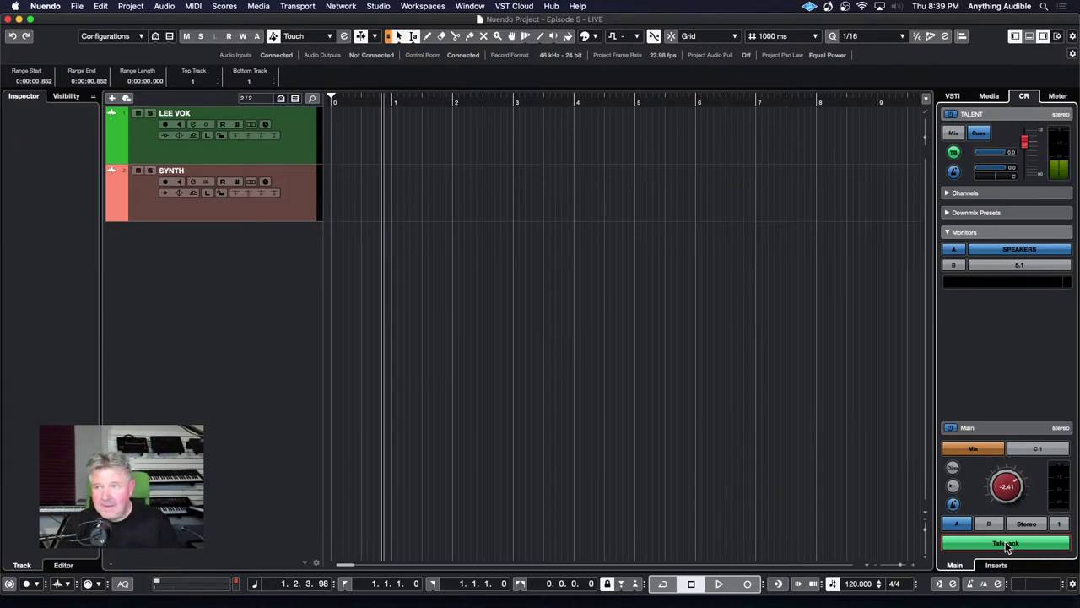
left_click(1006, 544)
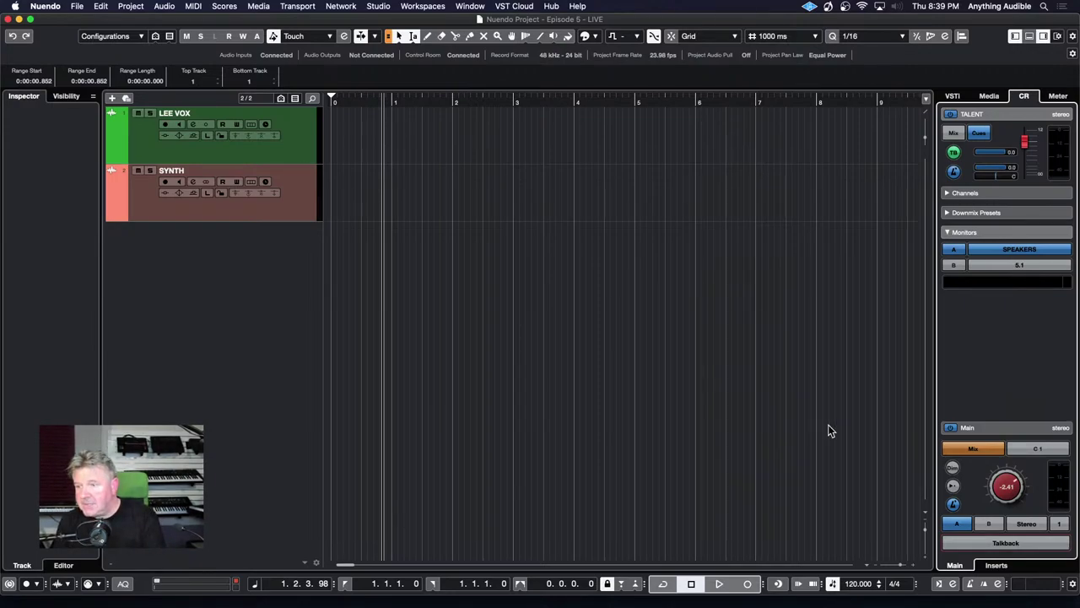
key("t")
key("t")
key("t")
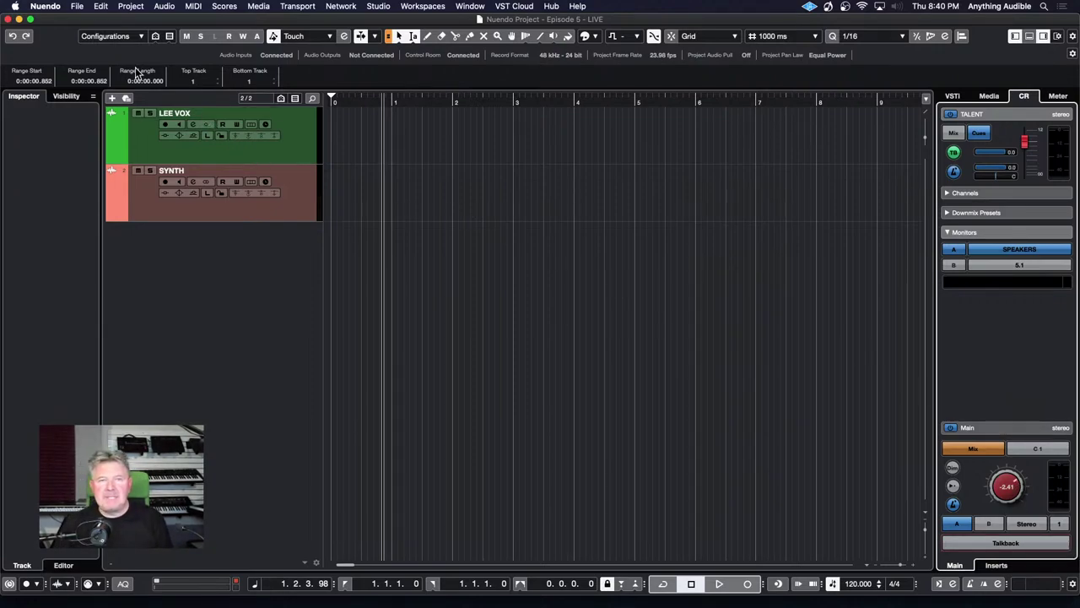
Step: Review the VST Control Room preferences, including the Auto Disable Talkback Mode options, and close Preferences
left_click(56, 8)
left_click(61, 37)
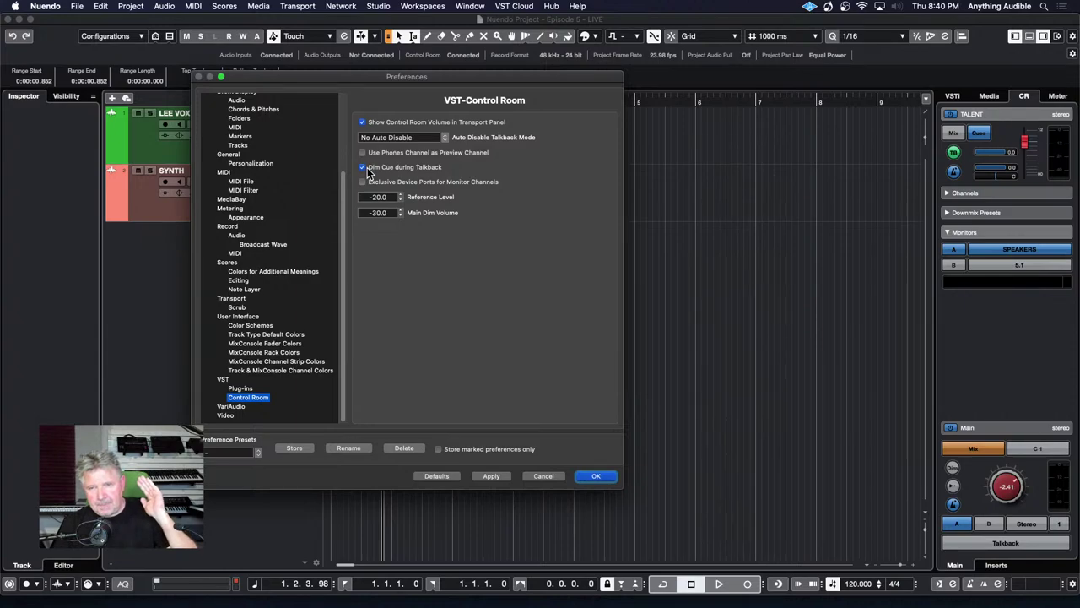
left_click(426, 137)
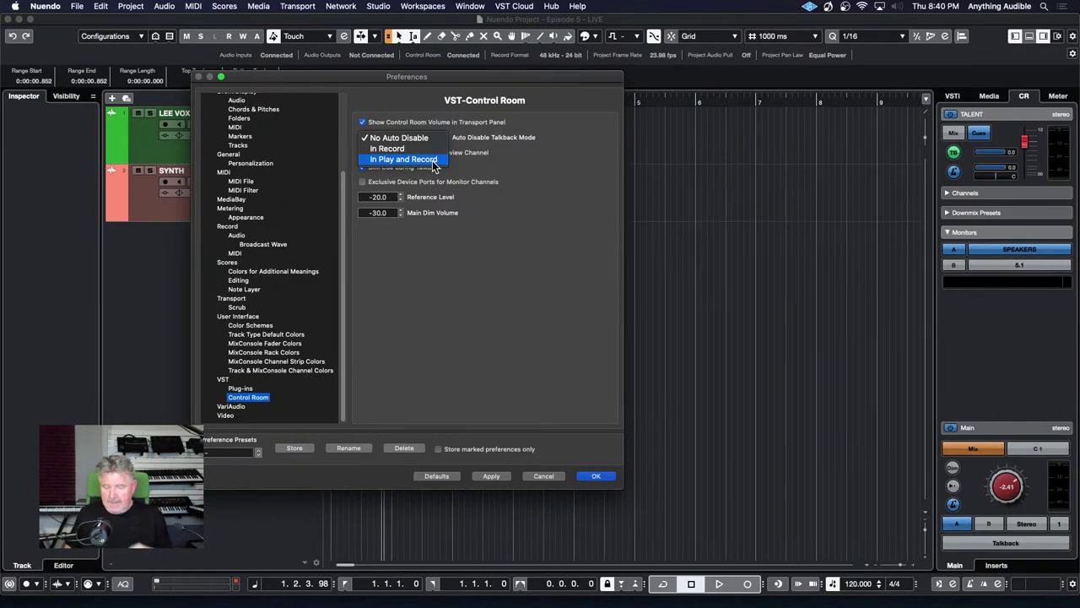
left_click(506, 167)
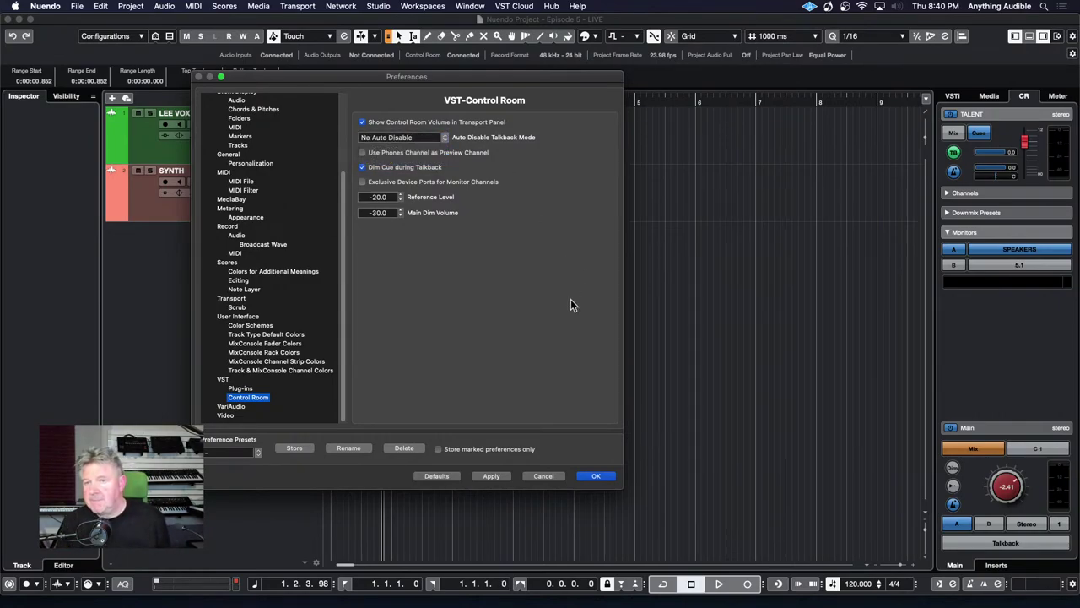
left_click(598, 476)
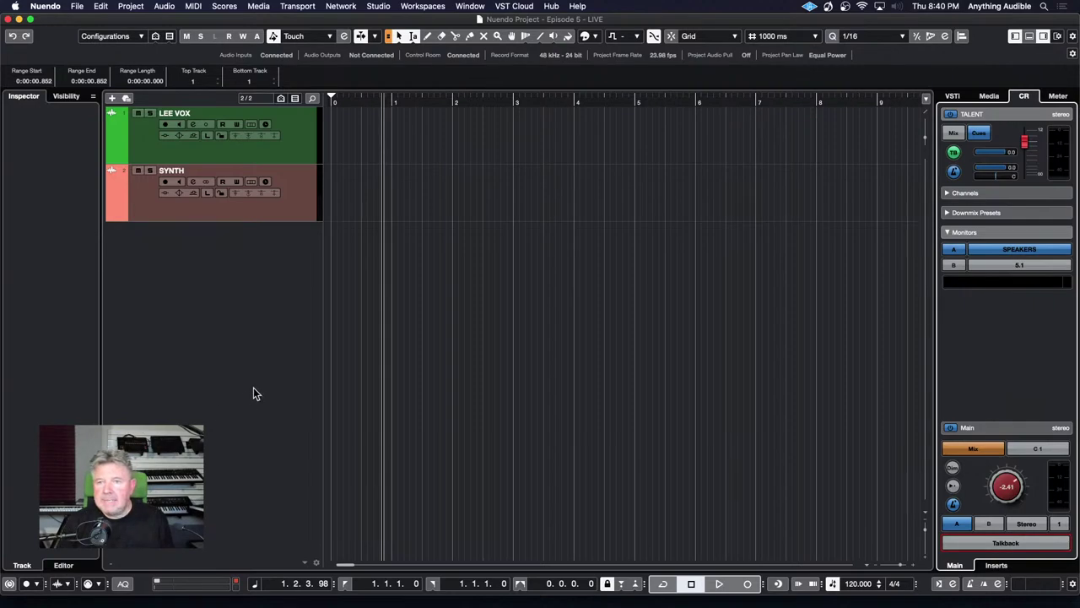
Step: Add a stereo external input named CD to the Control Room audio connections
left_click(391, 8)
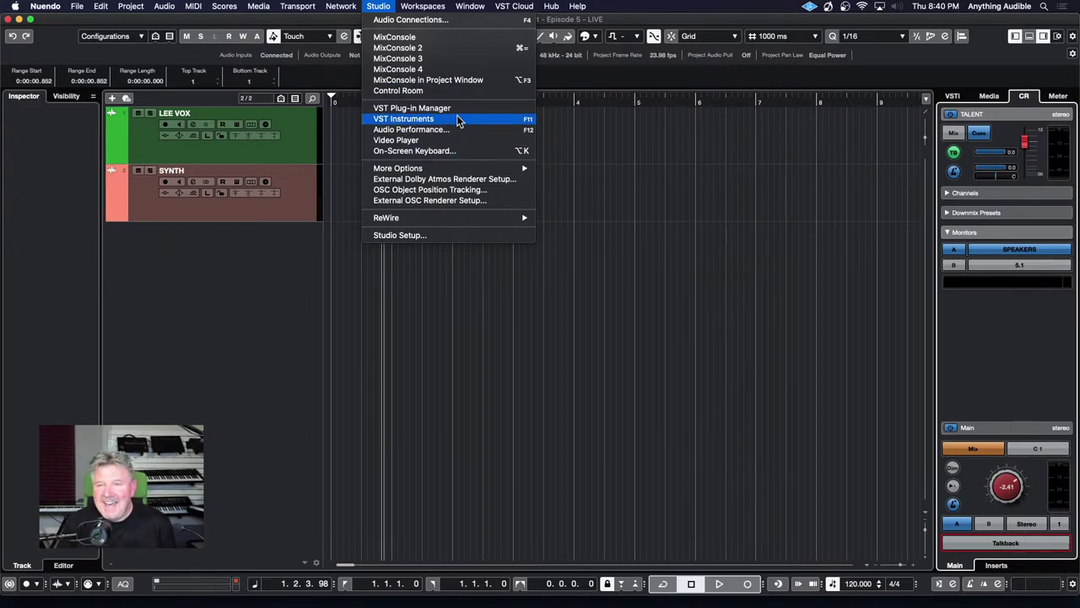
left_click(444, 21)
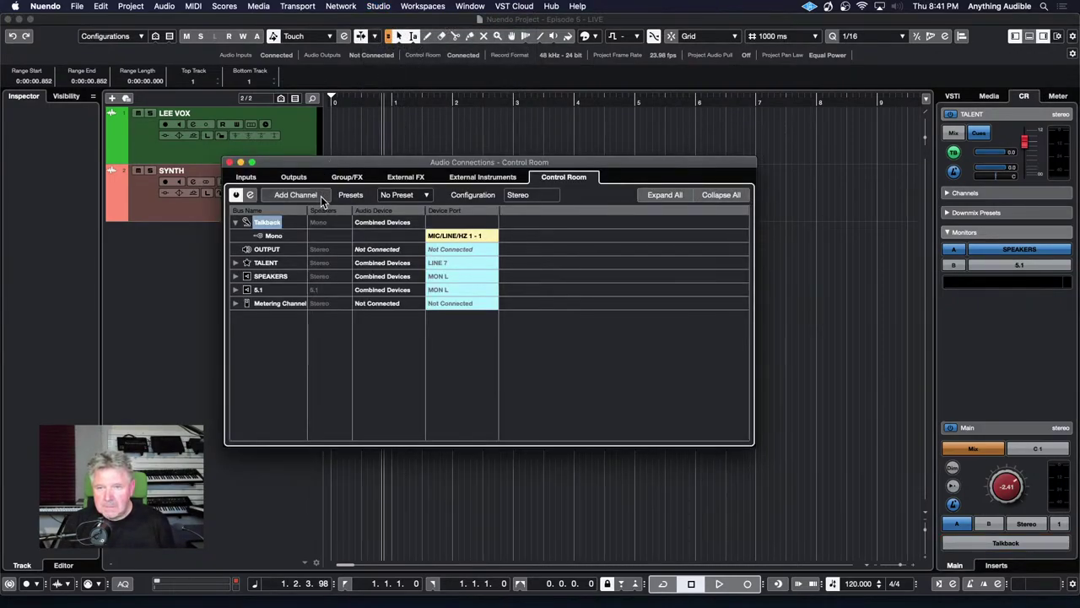
left_click(319, 196)
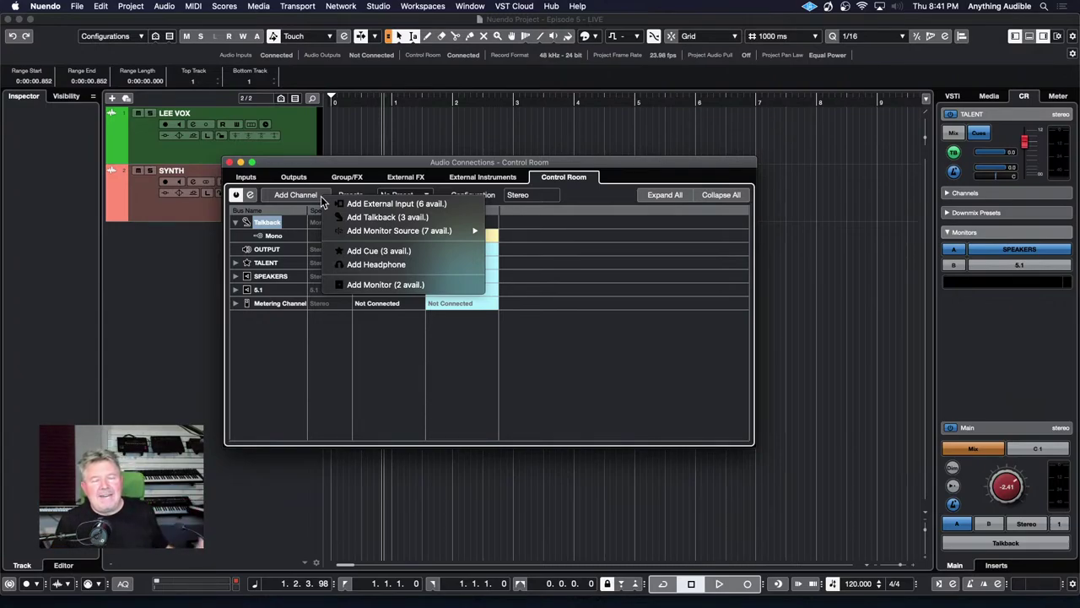
left_click(369, 204)
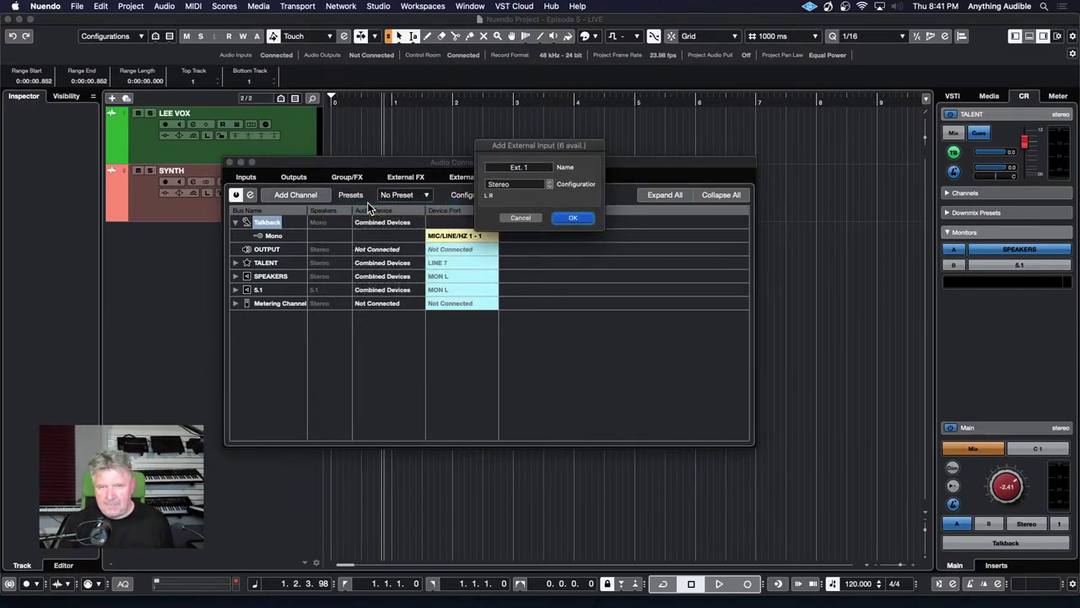
left_click(546, 166)
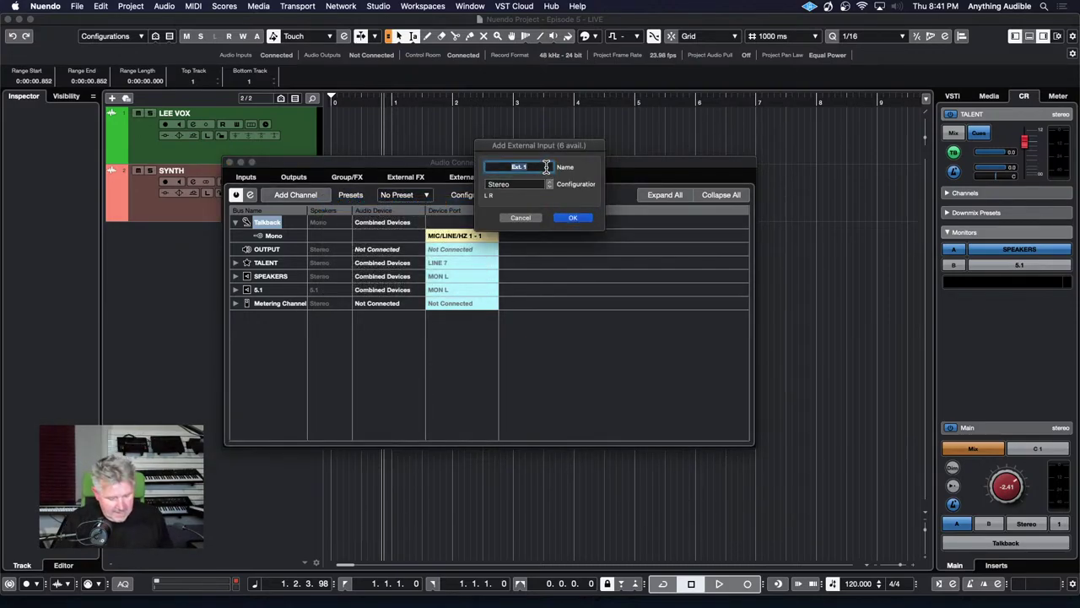
type("CD")
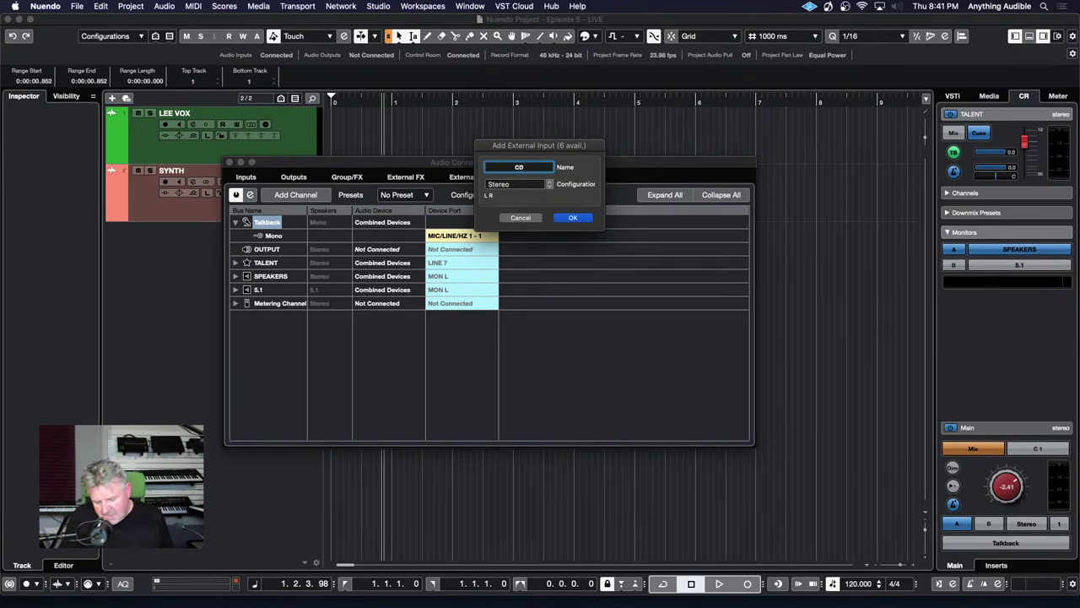
key("Return")
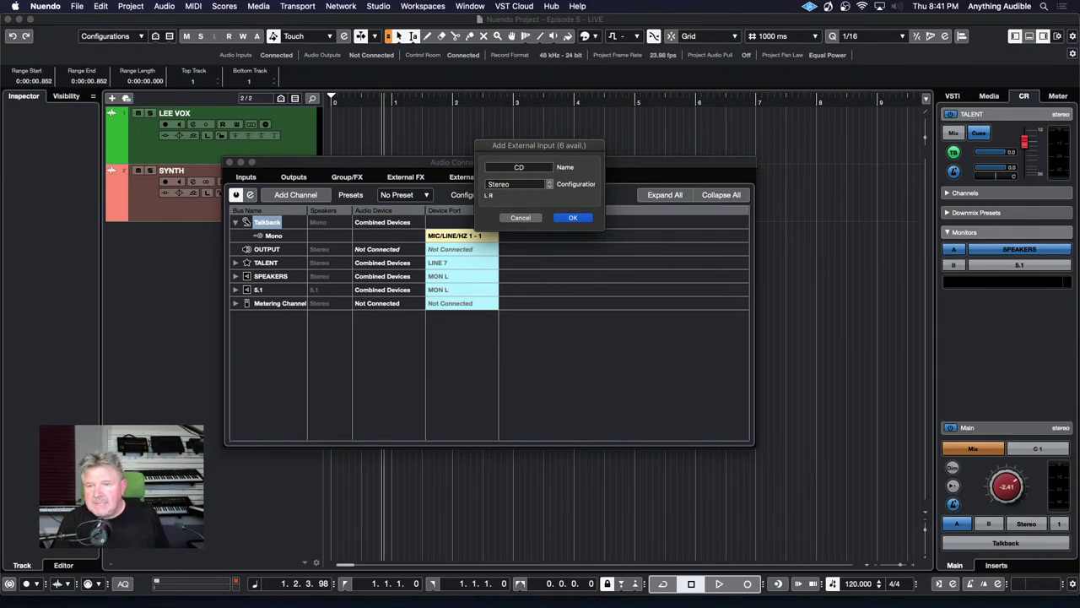
left_click(572, 218)
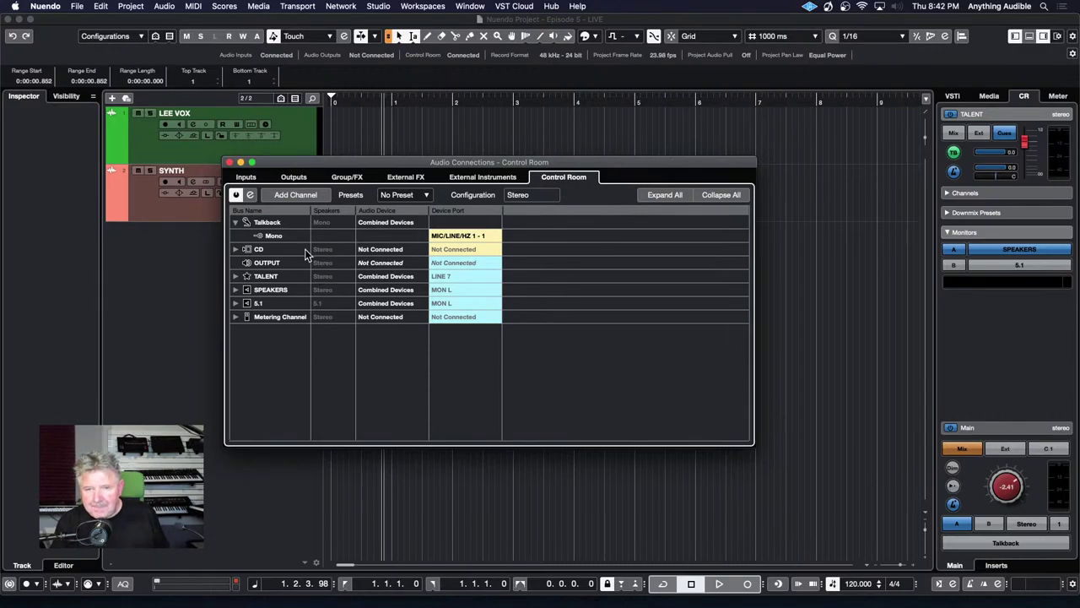
Step: Examine the CD external input's ports and available audio devices, and collapse its bus
left_click(235, 249)
left_click(378, 251)
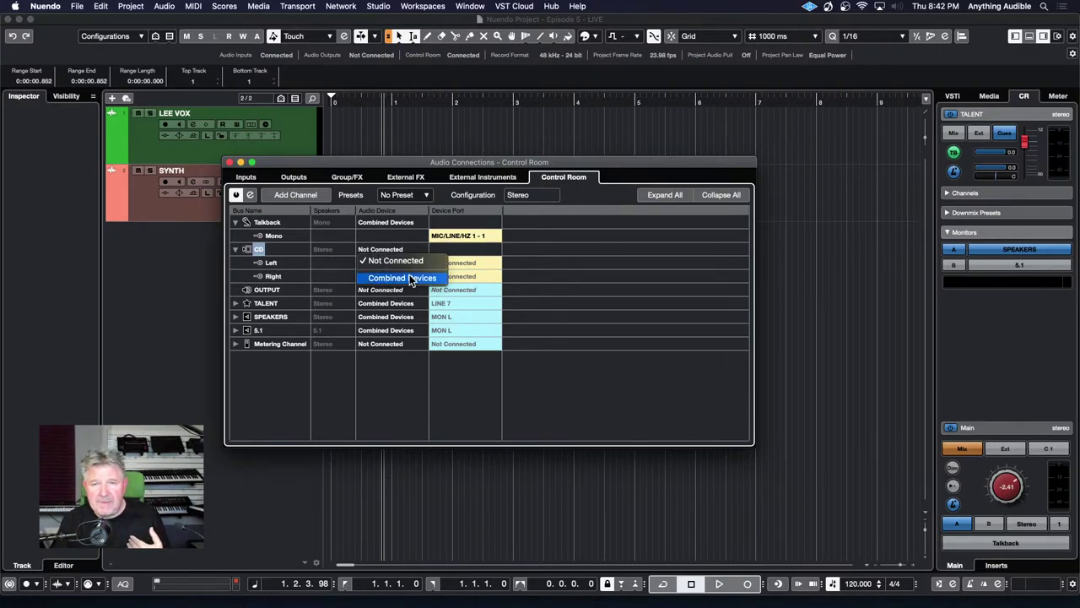
left_click(425, 167)
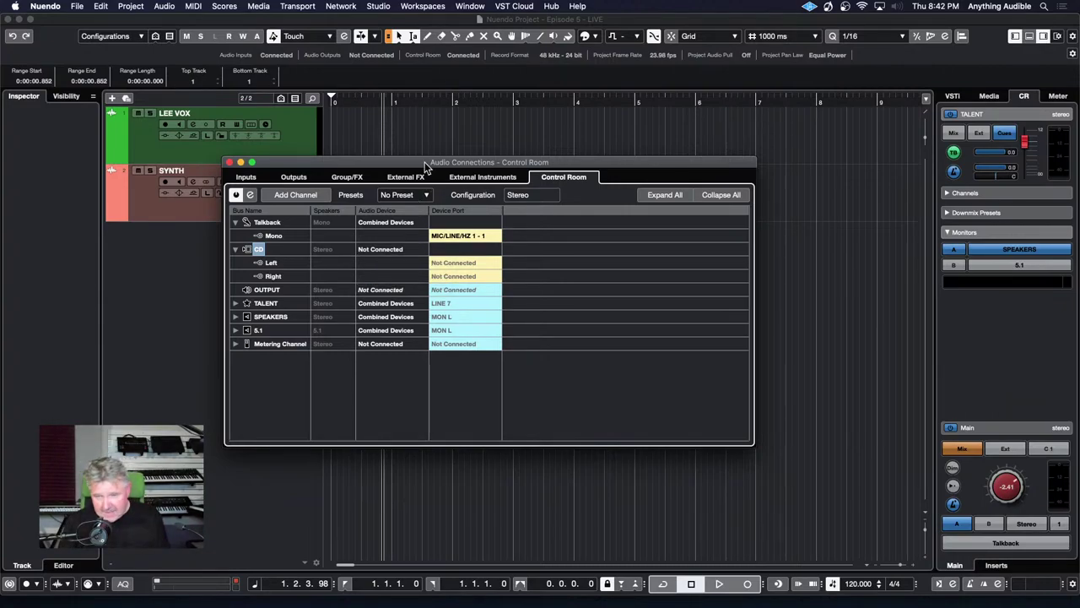
left_click(235, 249)
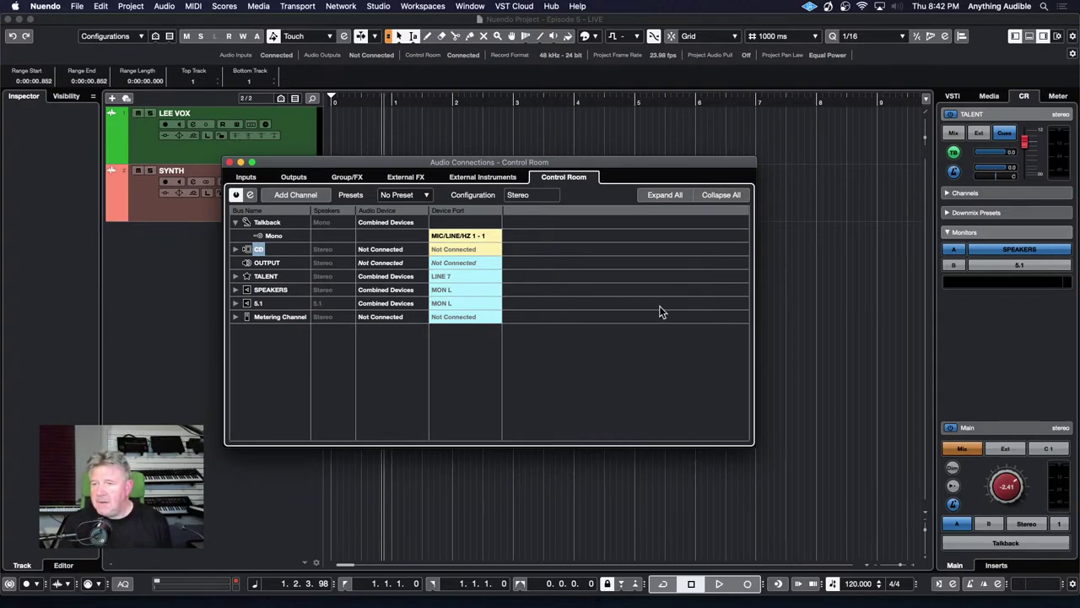
Step: Try the external source on the TALENT cue and the Main channel, and set both sources to Mix
left_click(979, 135)
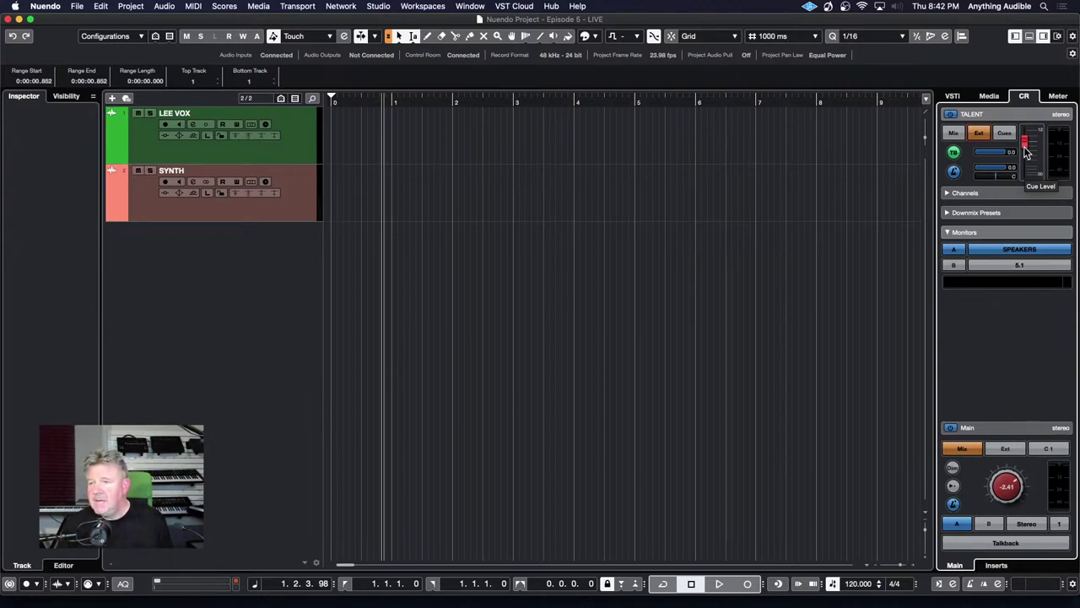
left_click(955, 134)
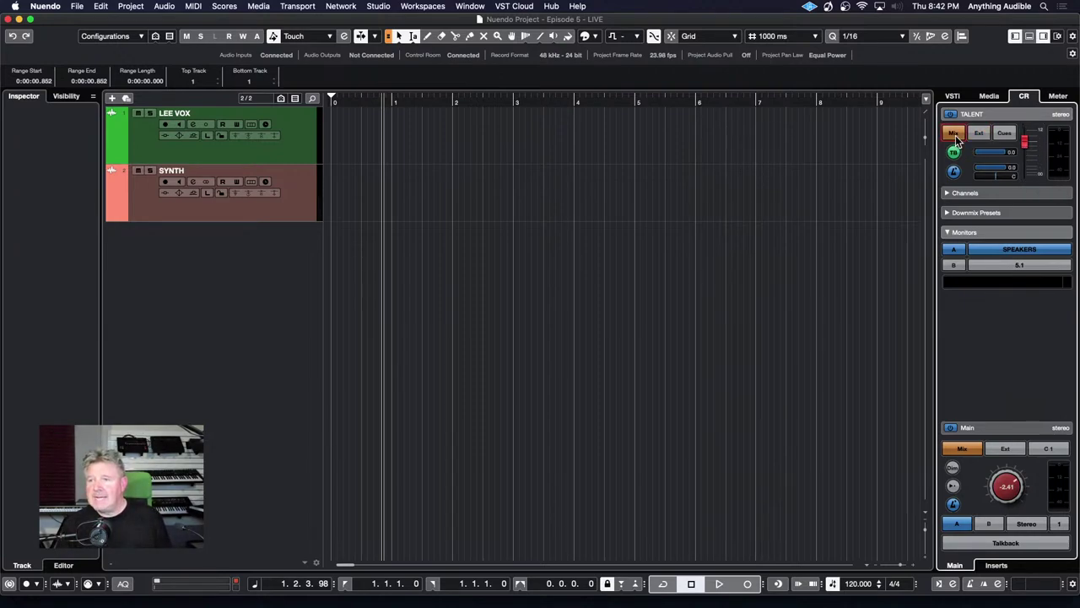
left_click(1004, 135)
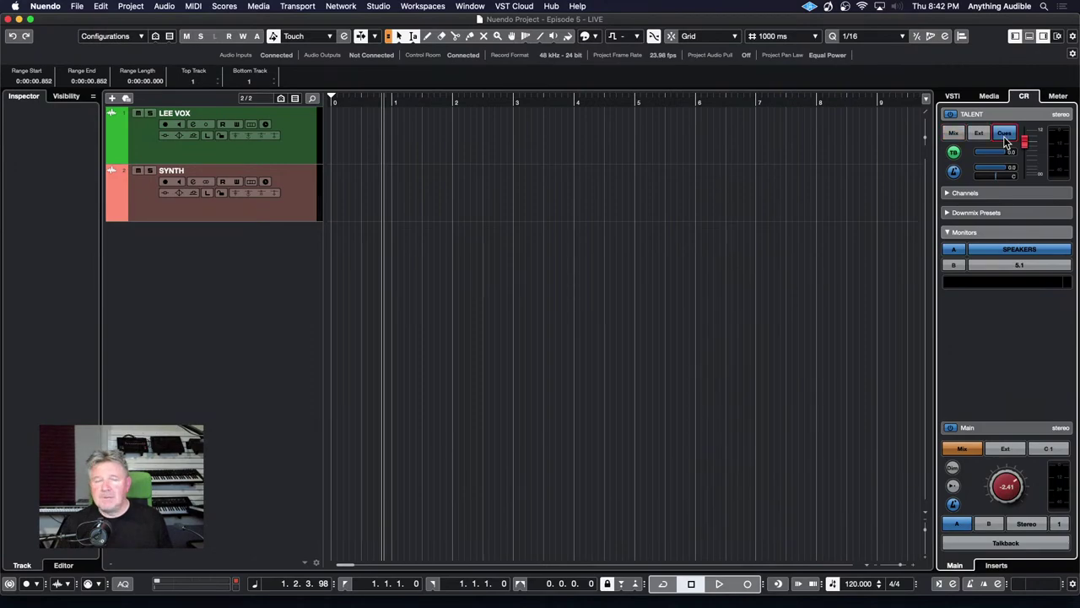
left_click(979, 133)
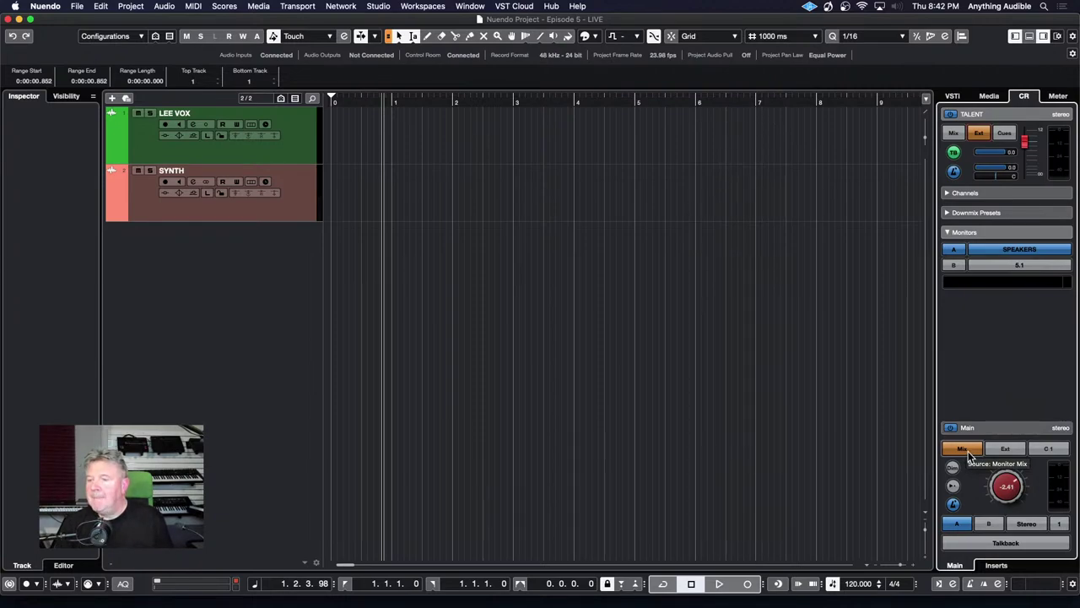
left_click(1011, 449)
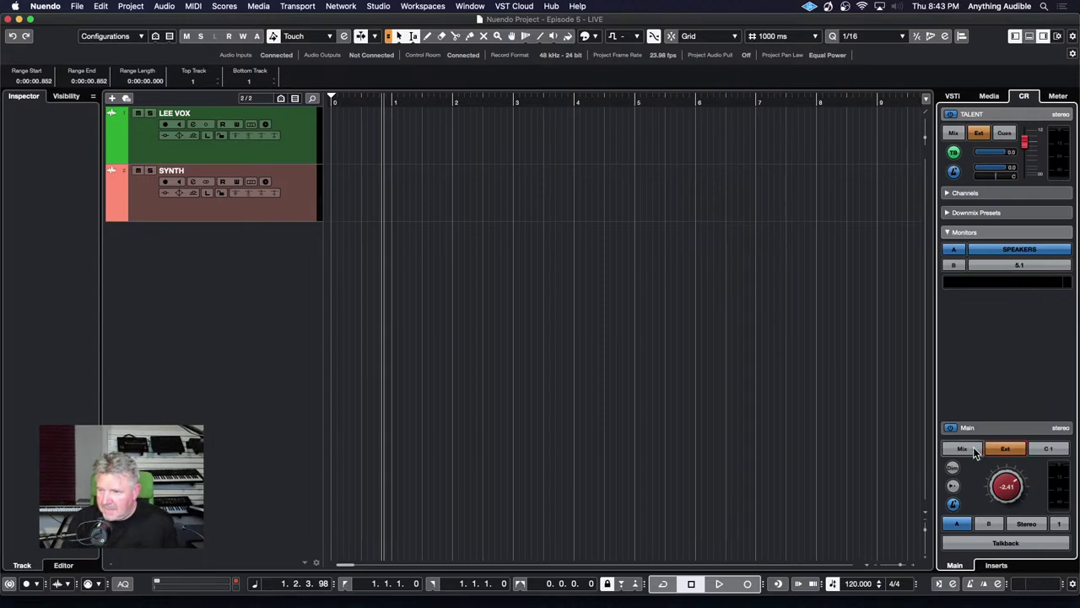
left_click(961, 448)
left_click(956, 132)
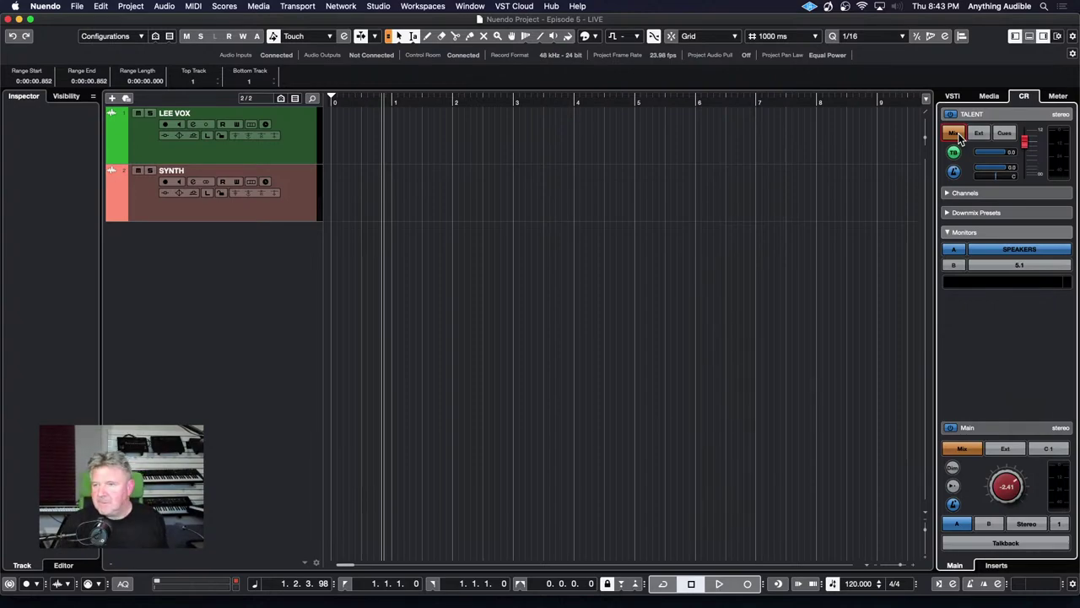
Step: Add a stereo output bus named DIAL STEM and set its audio device to Not Connected
left_click(378, 6)
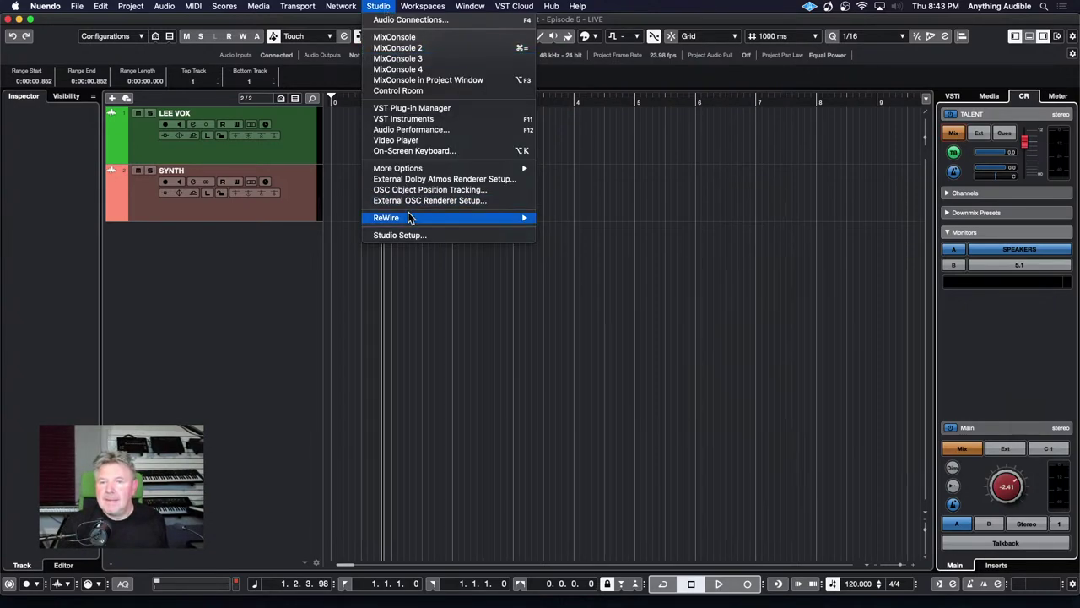
left_click(407, 19)
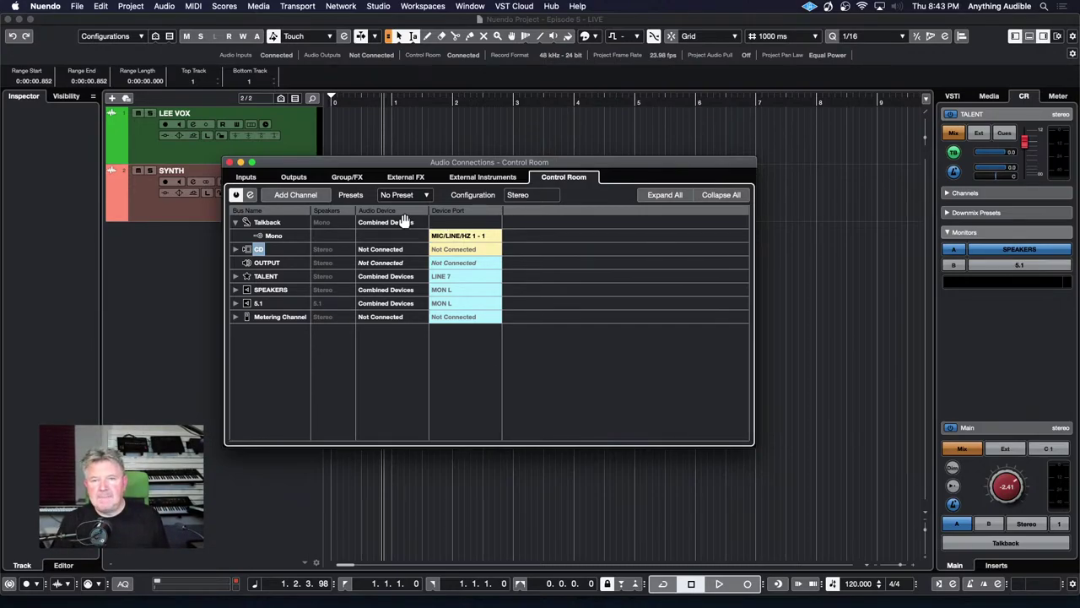
left_click(300, 175)
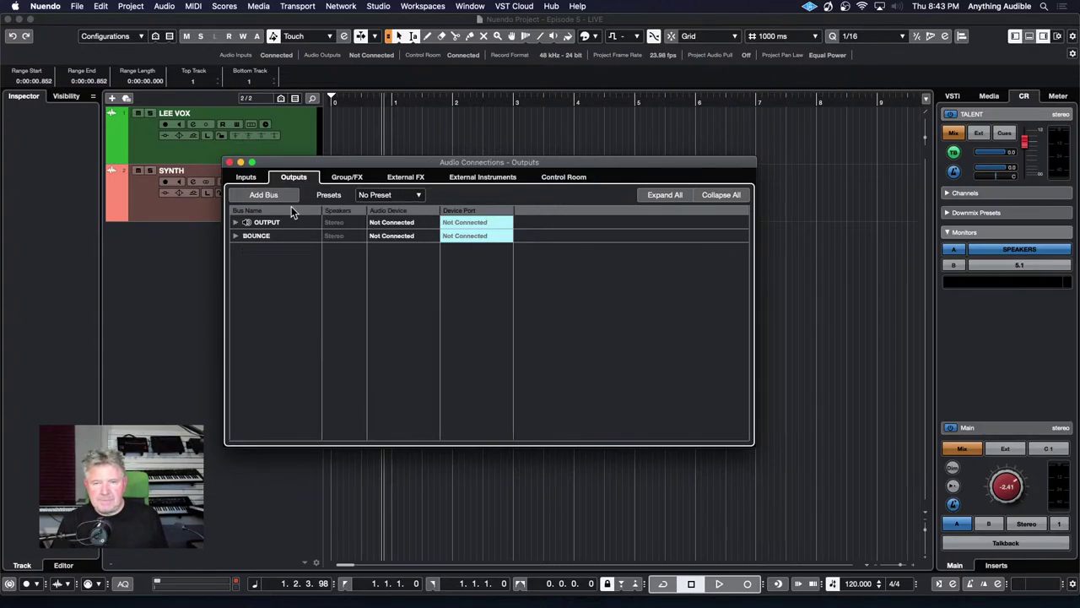
left_click(286, 194)
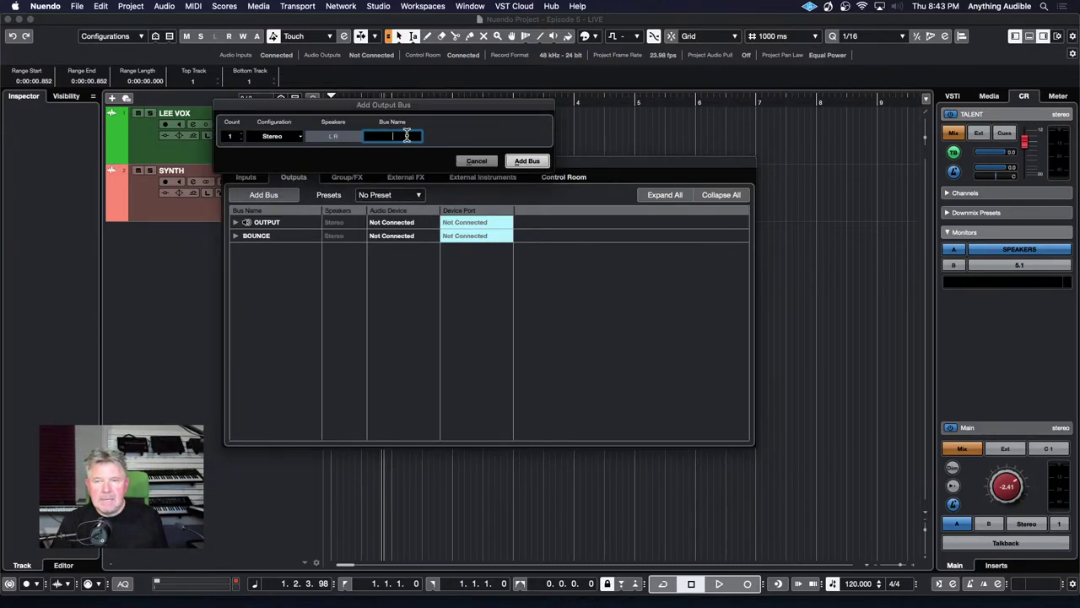
type("DIAL")
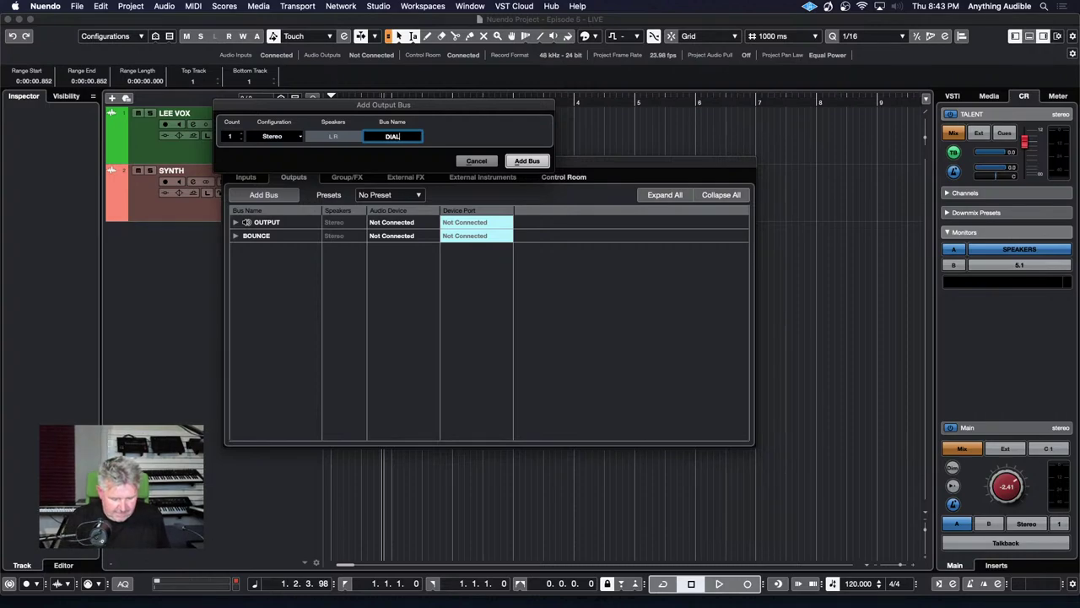
type(" STEM")
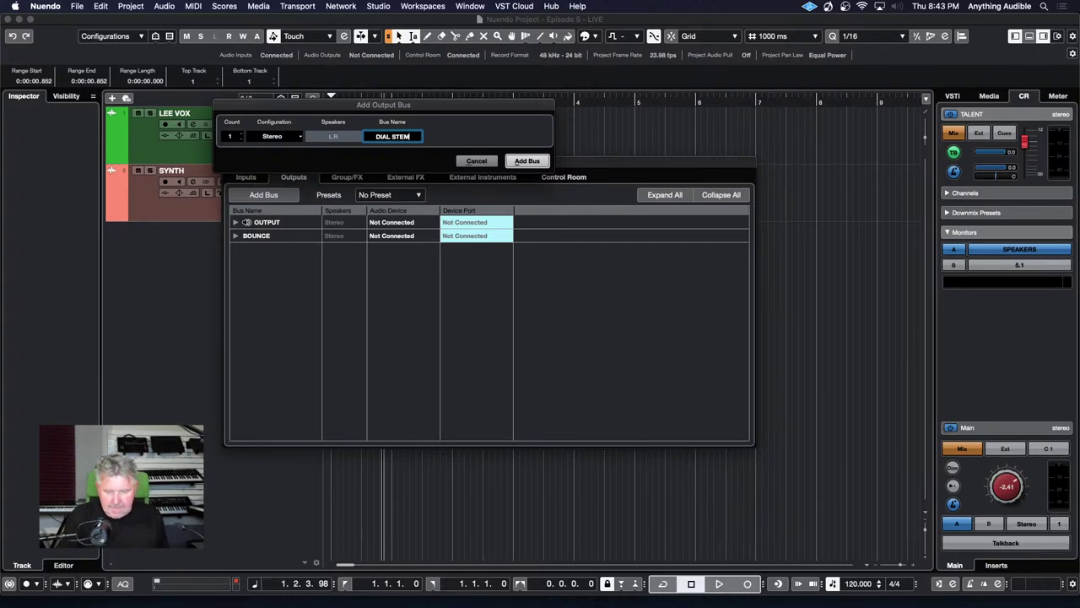
key("Return")
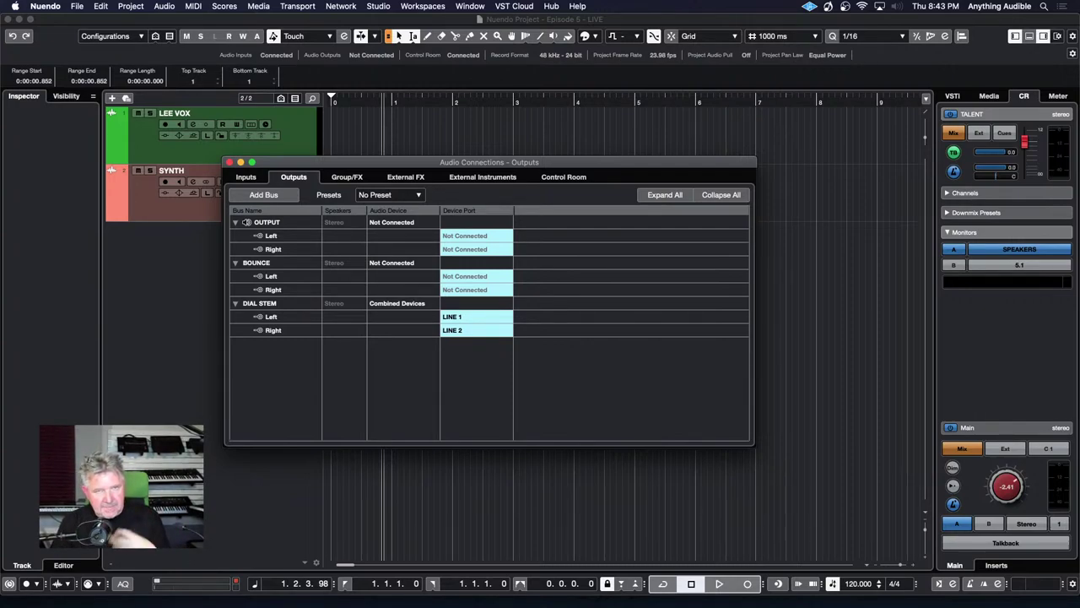
left_click(426, 302)
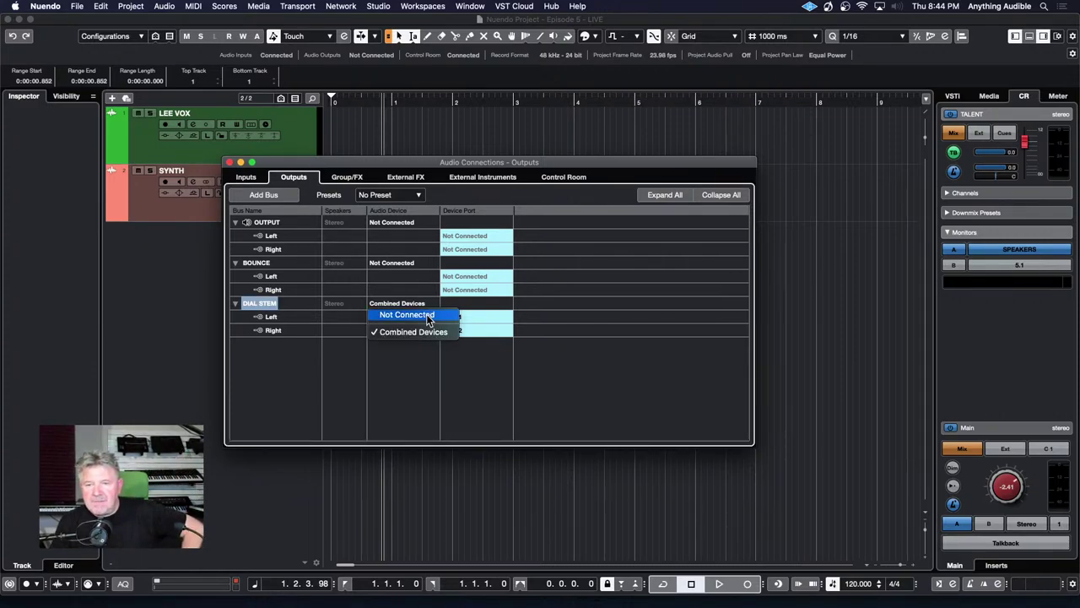
left_click(426, 314)
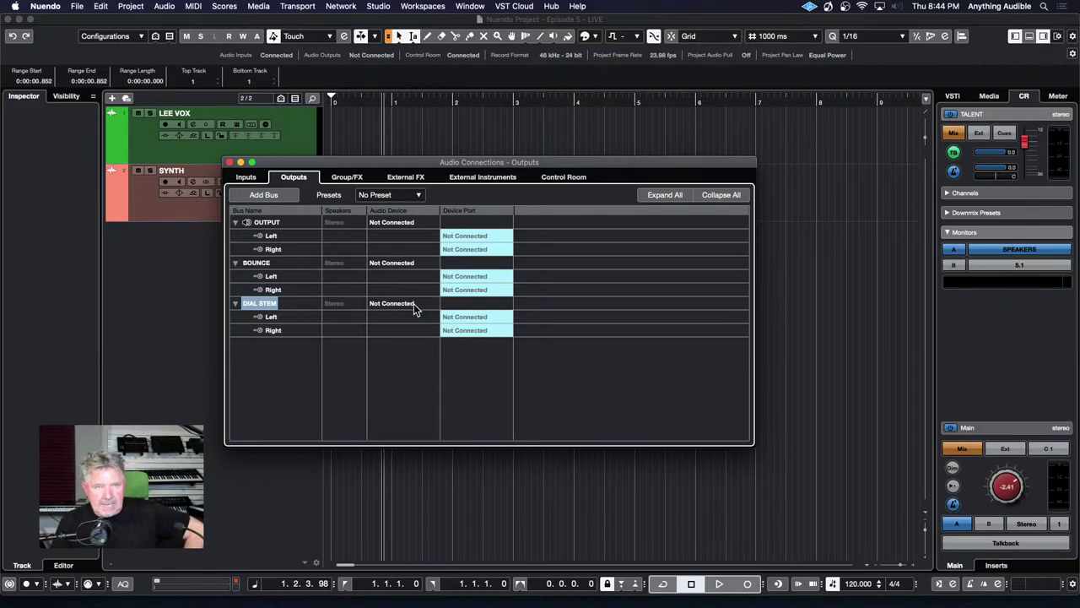
Step: Add the DIAL STEM output bus as a monitor source in the Control Room connections
left_click(581, 179)
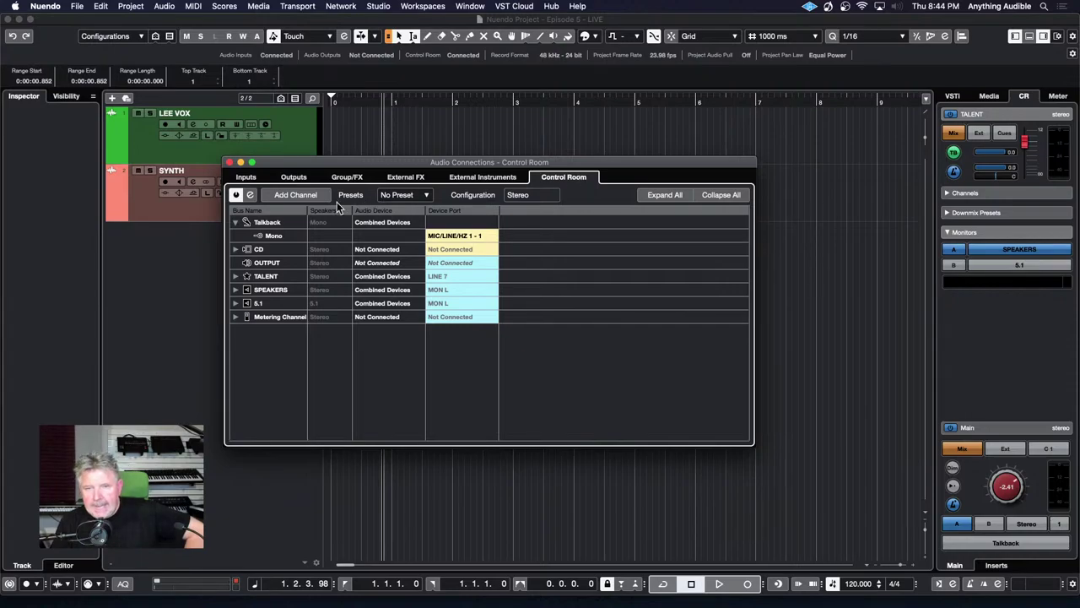
left_click(312, 196)
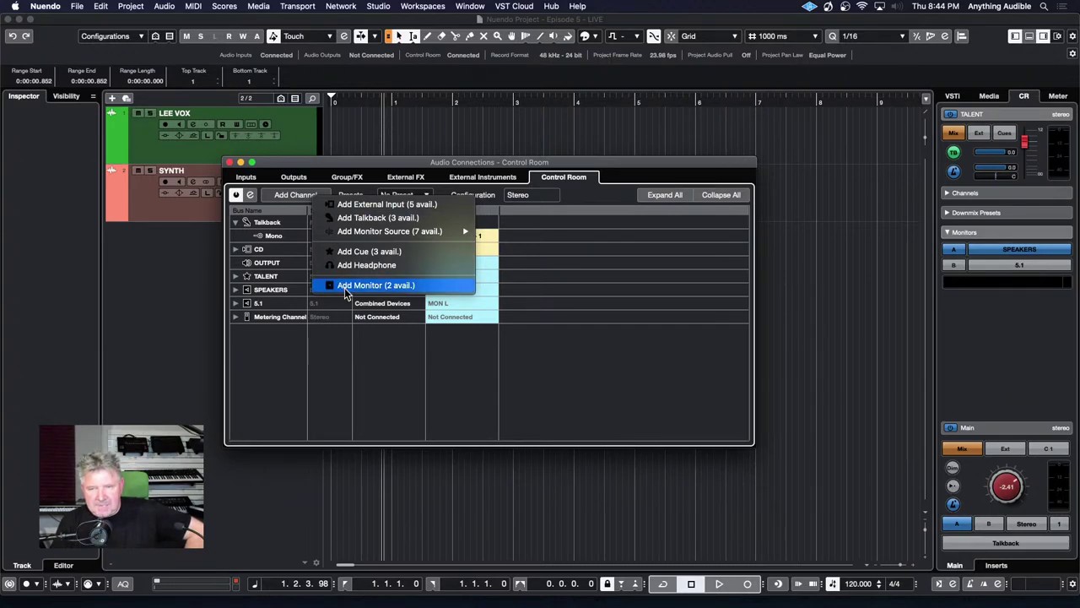
mouse_move(439, 231)
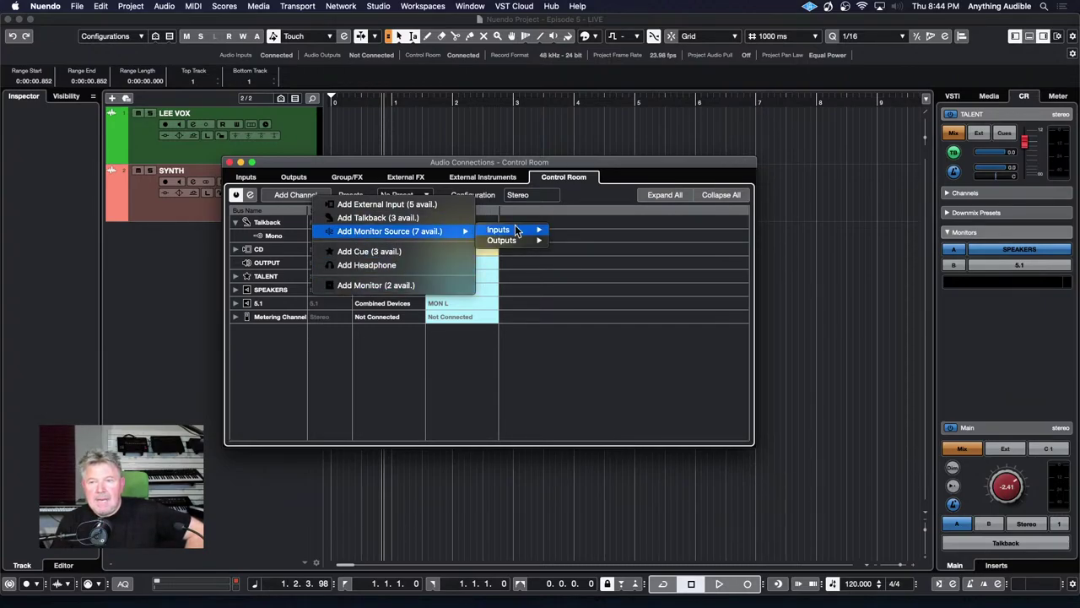
mouse_move(517, 232)
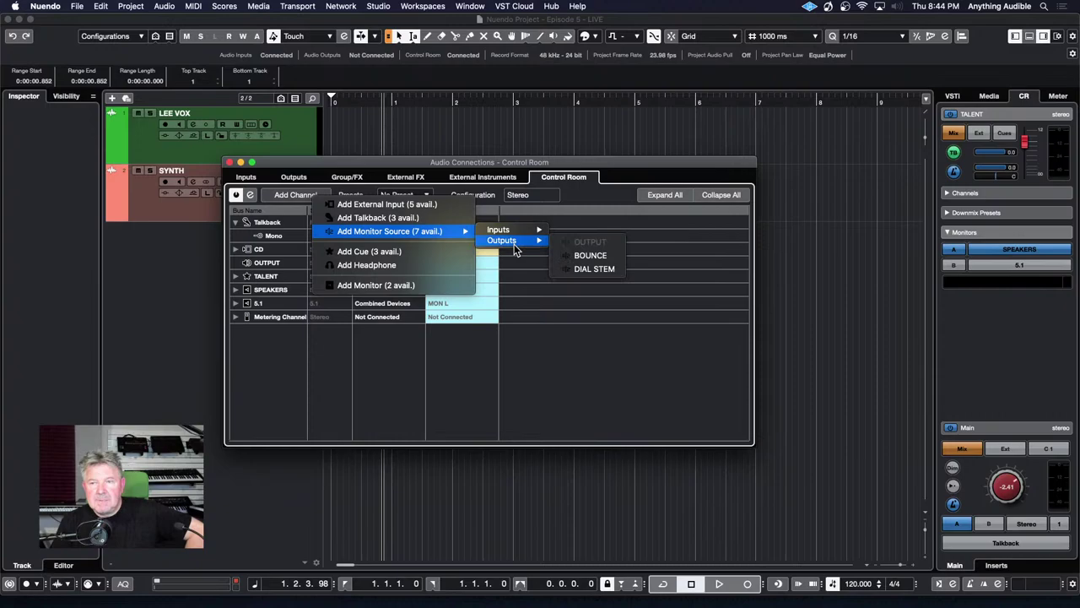
left_click(610, 270)
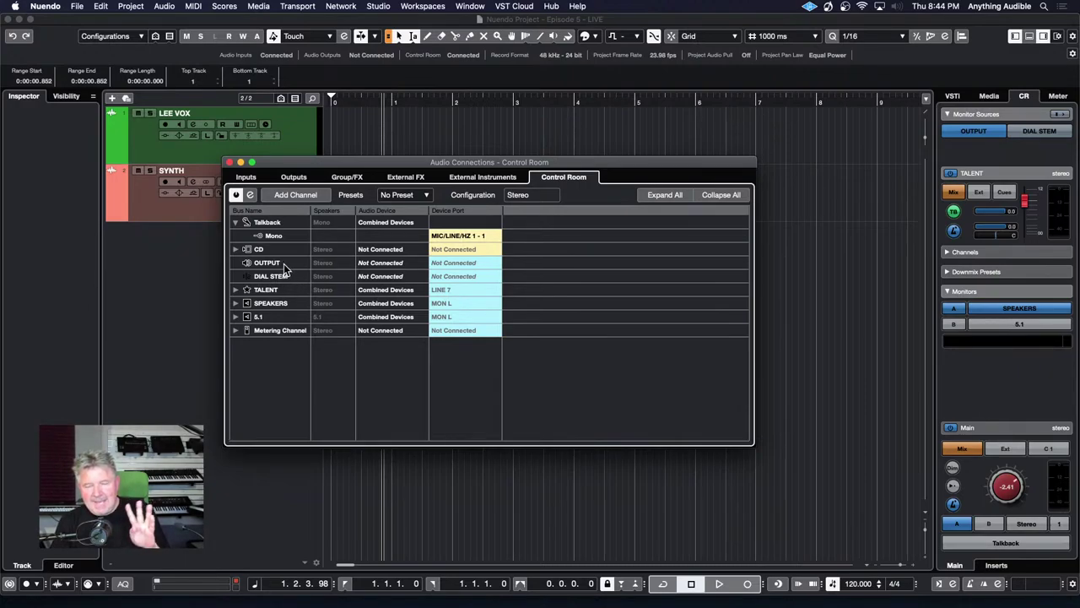
left_click(300, 199)
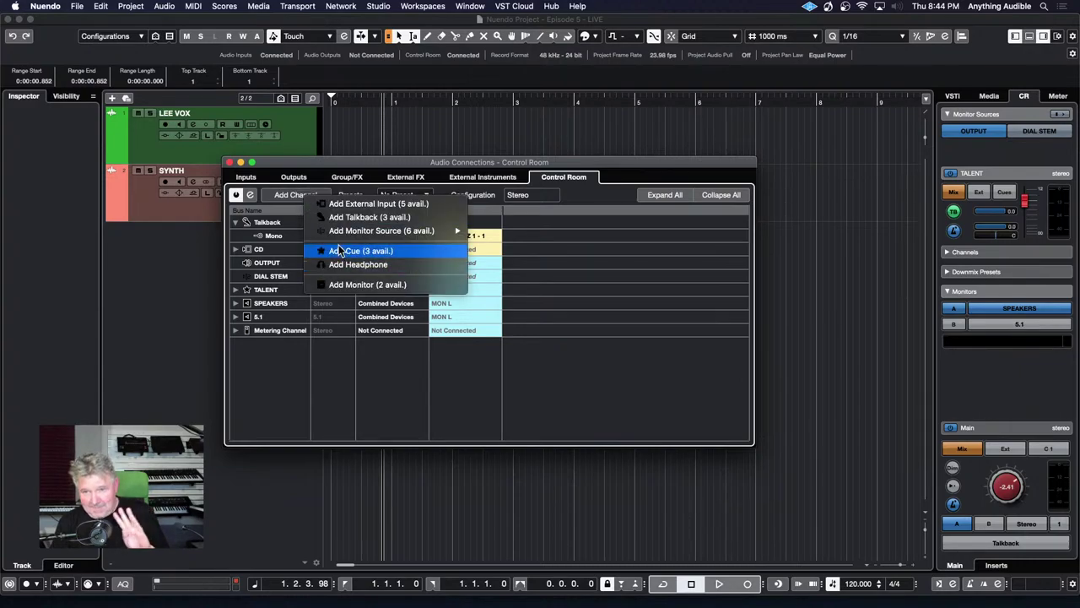
mouse_move(340, 236)
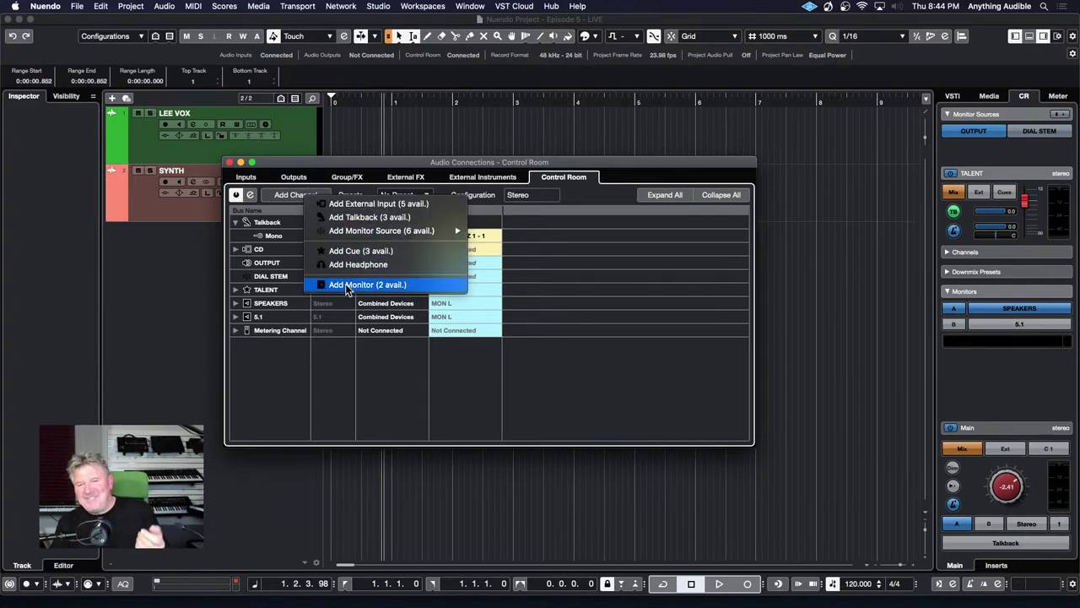
left_click(339, 336)
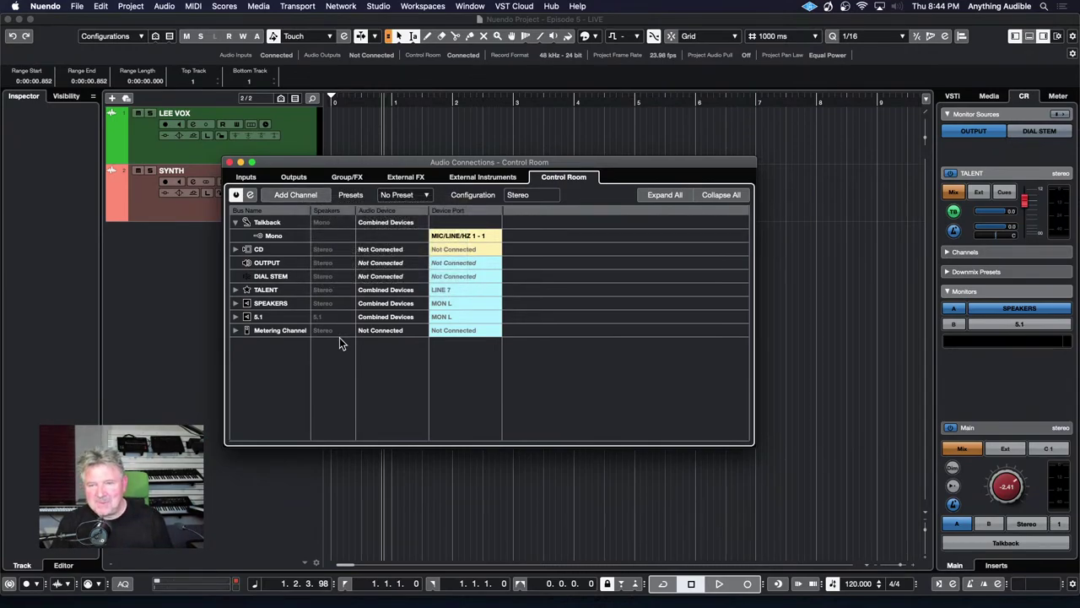
Step: Try DIAL STEM as the monitor source, alone and combined with OUTPUT through multiple monitor sources, and restore OUTPUT as the single source
left_click(1030, 133)
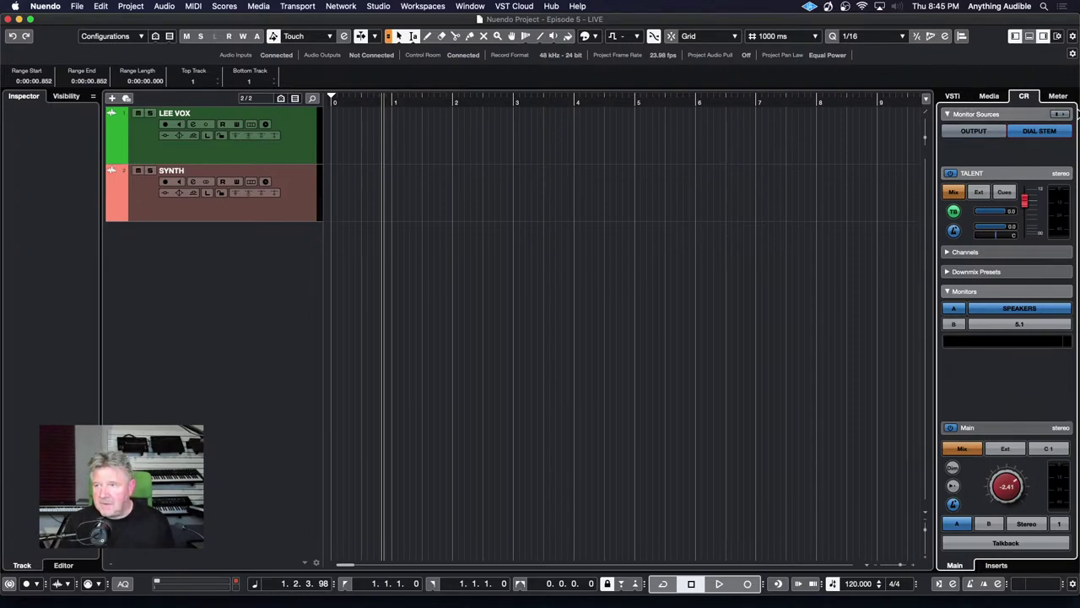
left_click(989, 133)
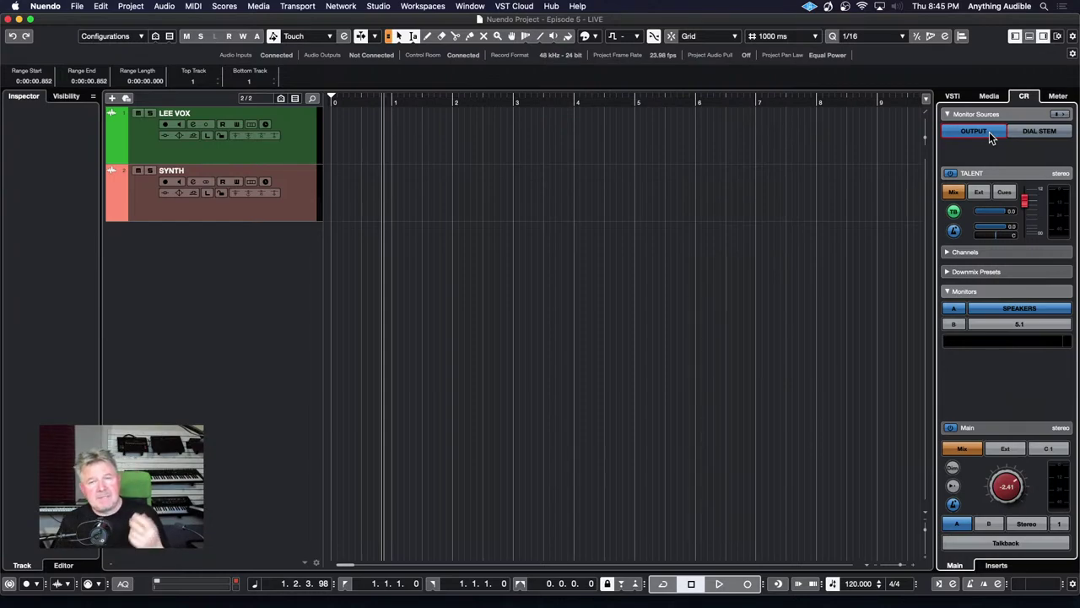
left_click(1063, 116)
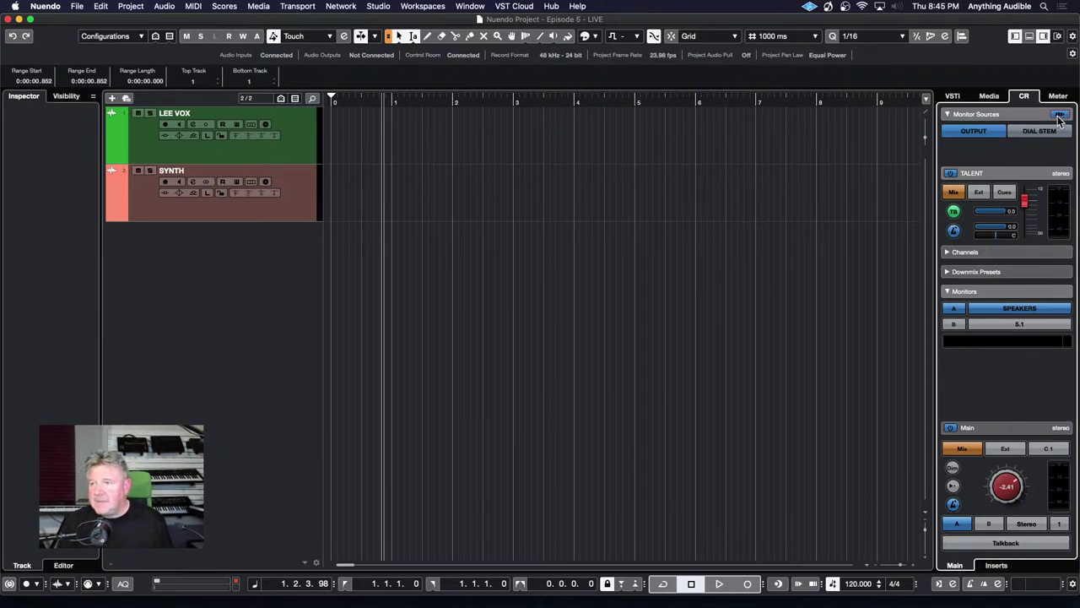
left_click(1046, 133)
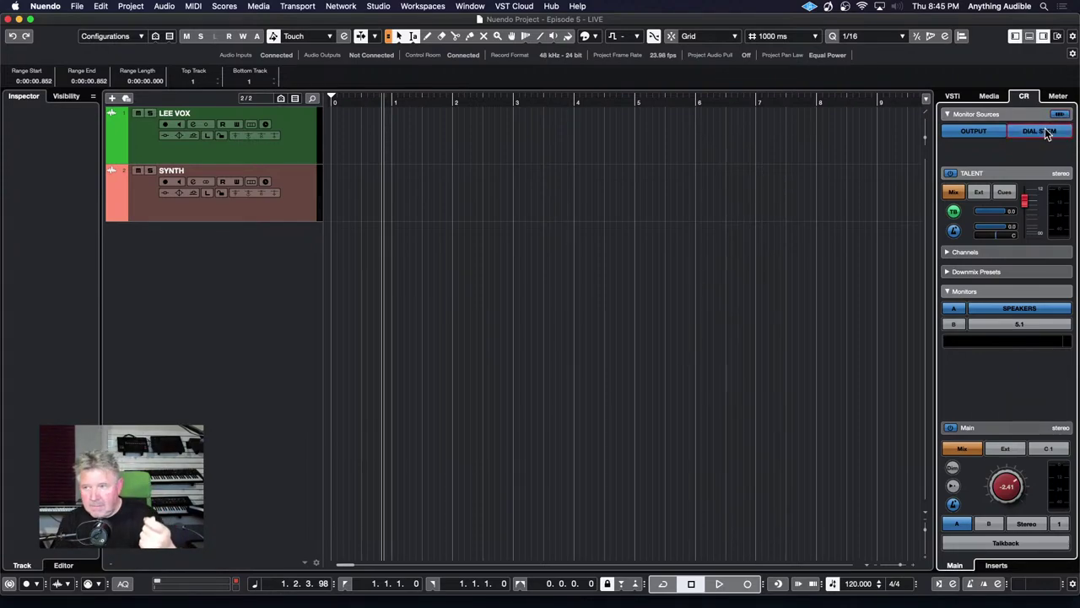
left_click(1048, 131)
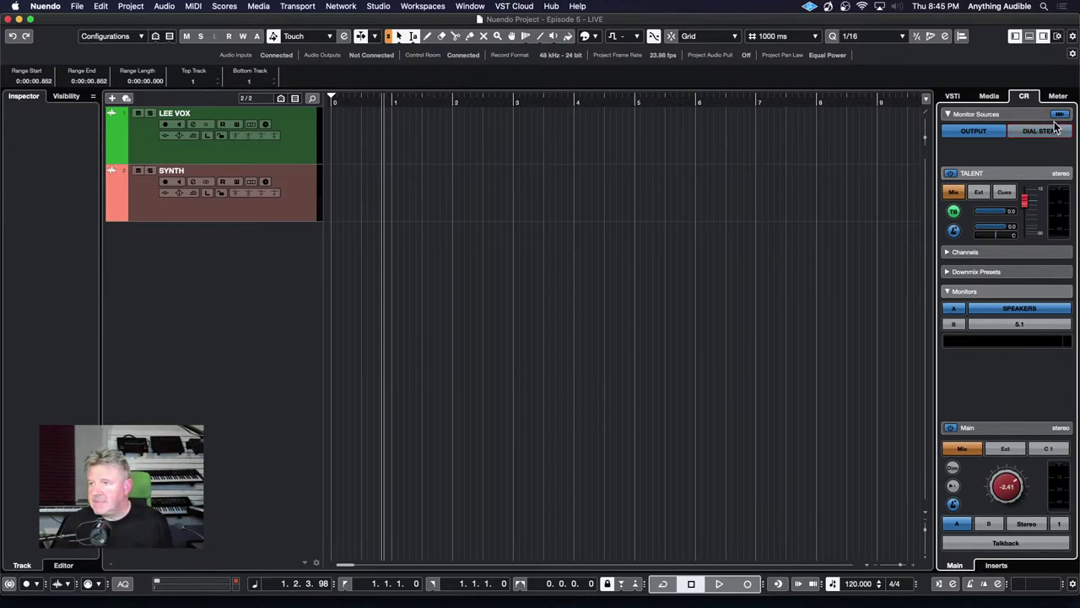
left_click(1062, 116)
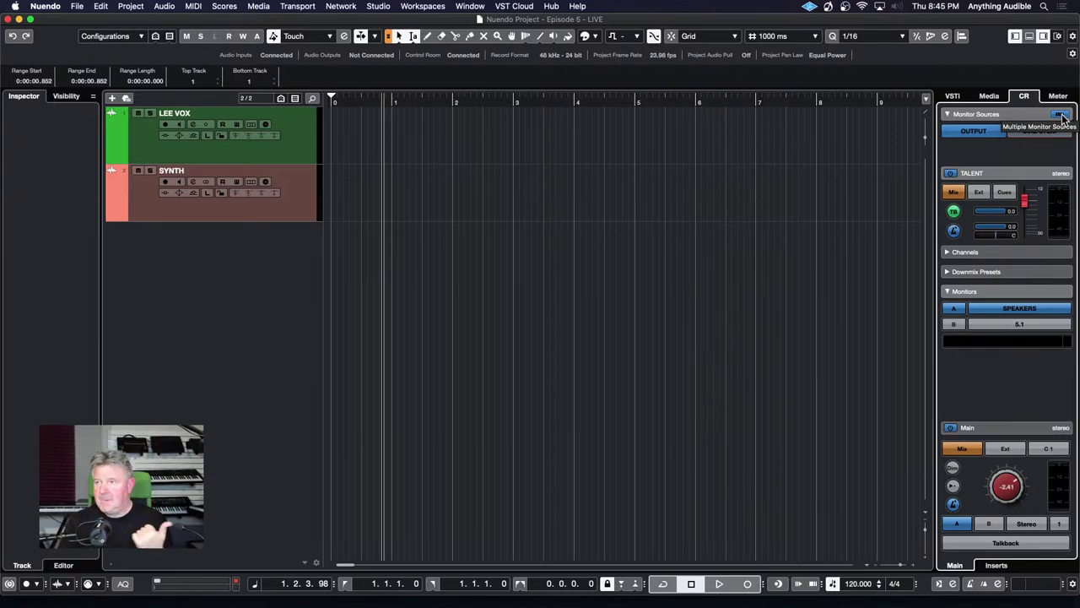
left_click(1062, 118)
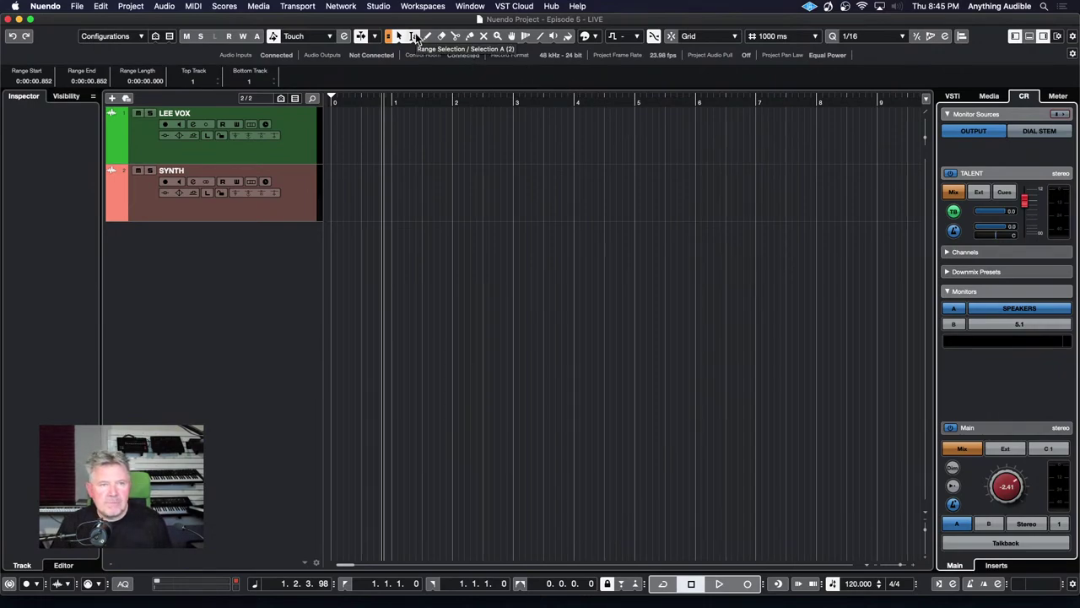
Step: Reopen the audio connections and check the options offered for the OUTPUT monitor source in the Control Room
left_click(381, 6)
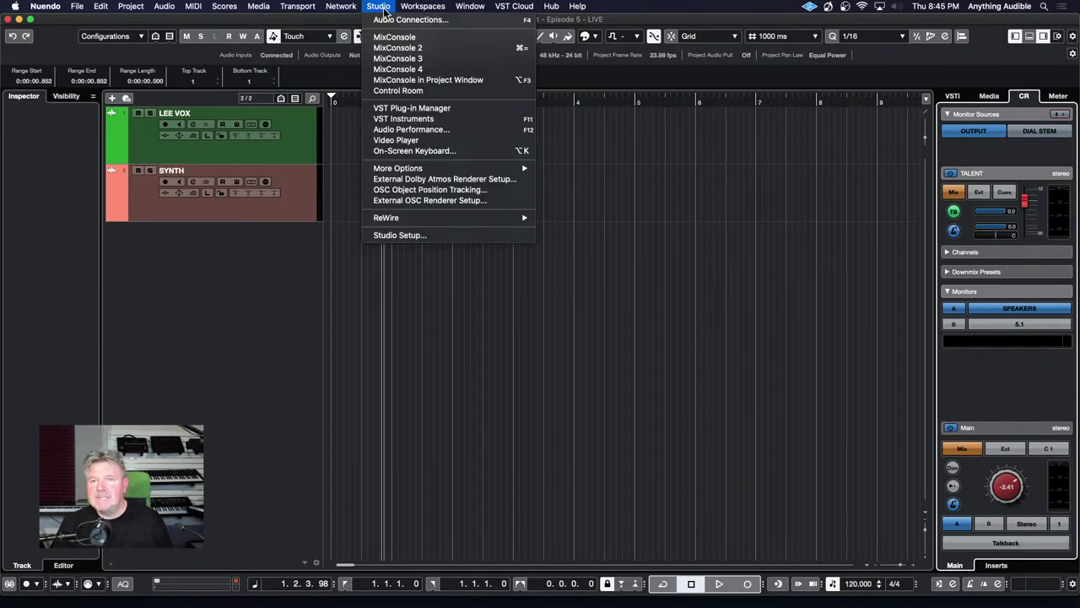
left_click(386, 19)
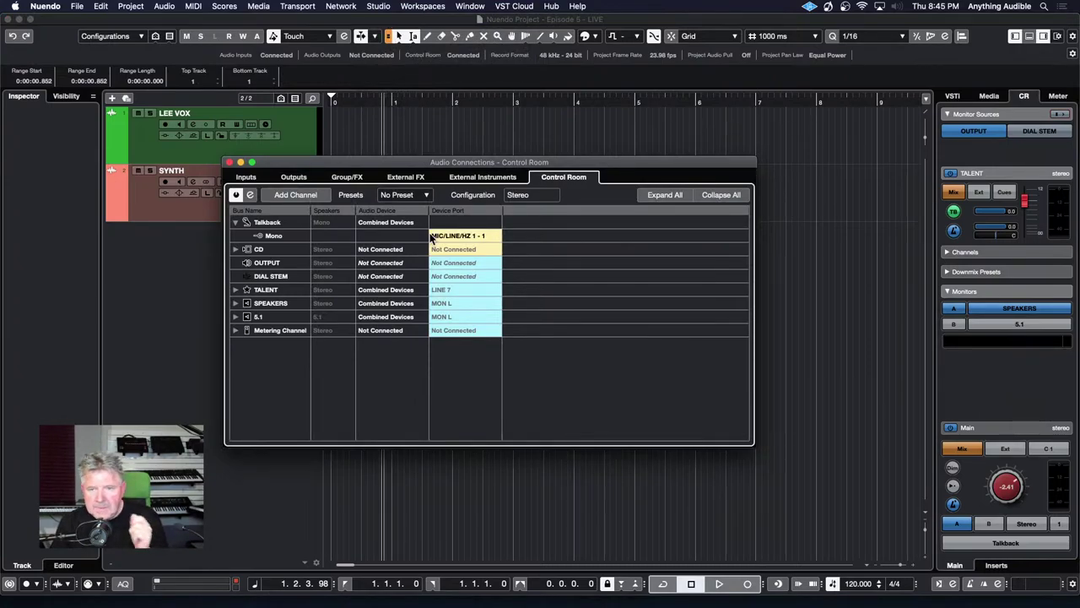
double_click(285, 265)
right_click(271, 267)
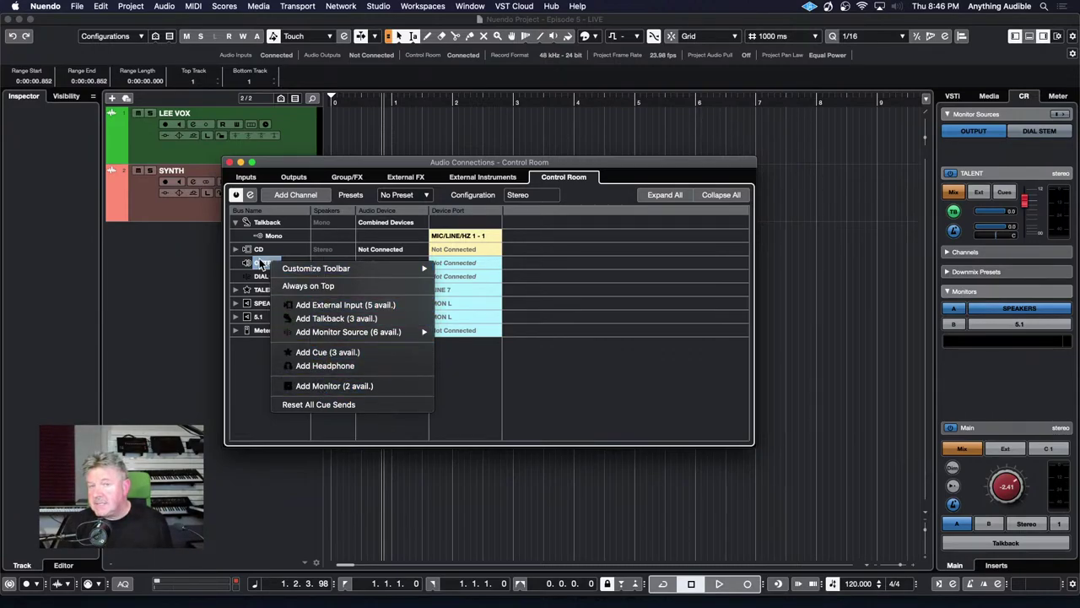
left_click(256, 356)
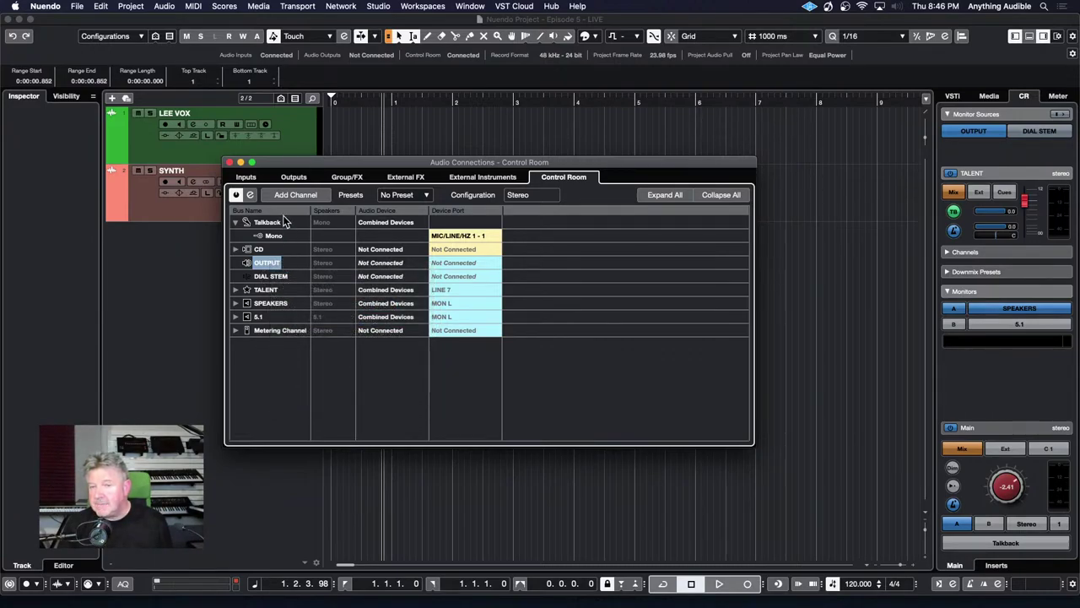
Step: Try DIAL STEM as the main mix bus in the output connections, and set OUTPUT as the main mix again
left_click(294, 177)
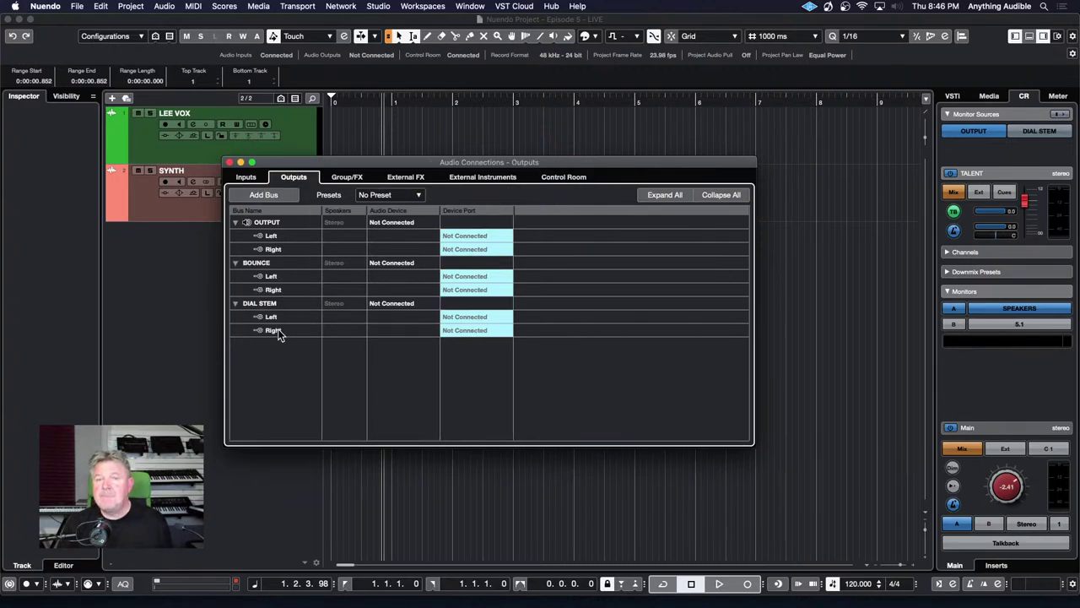
right_click(252, 225)
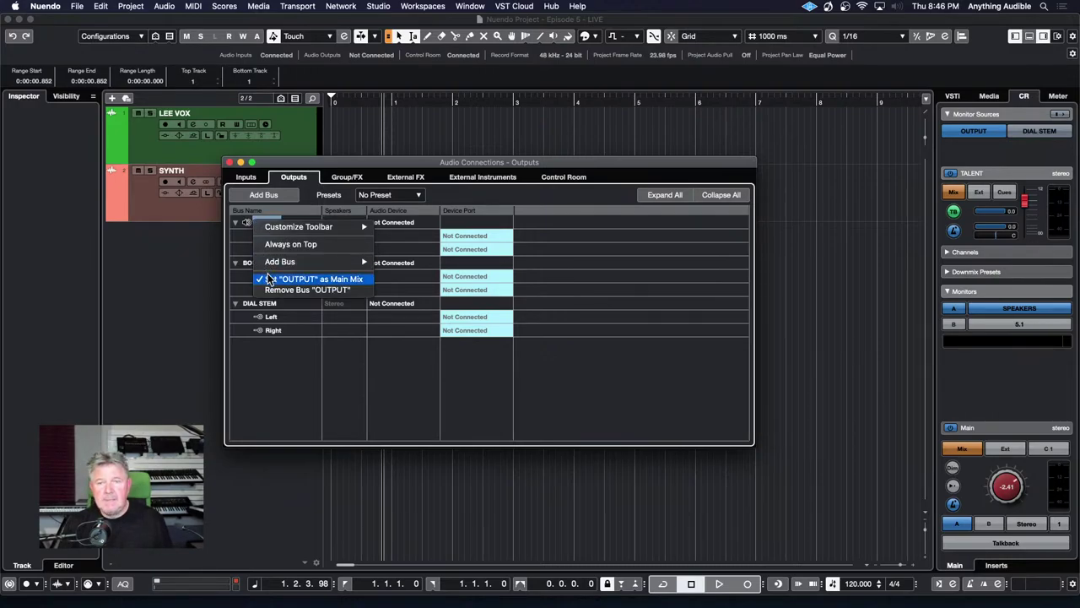
left_click(279, 380)
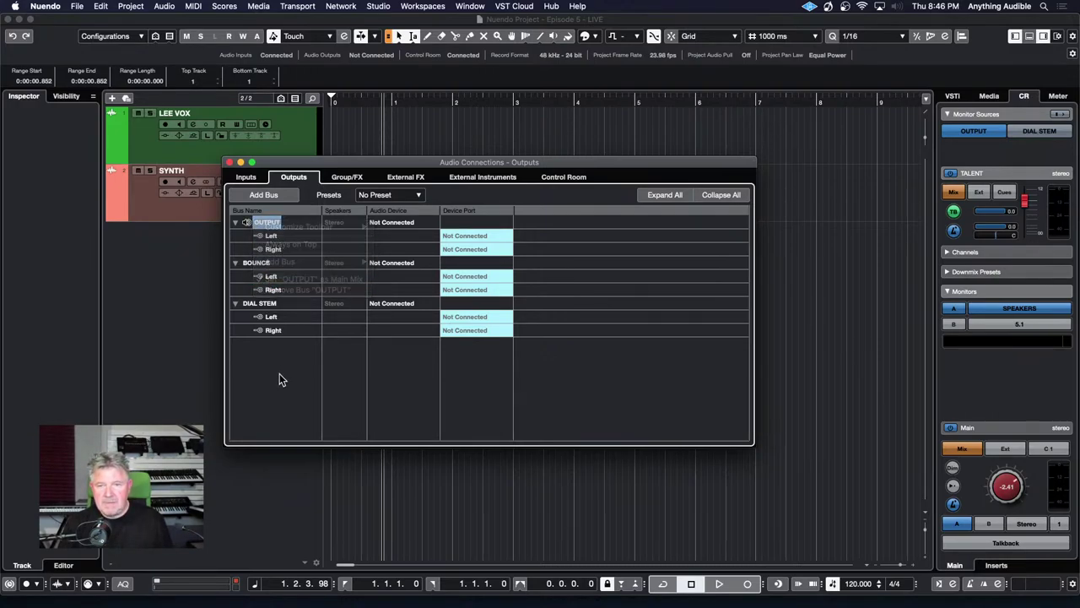
right_click(267, 305)
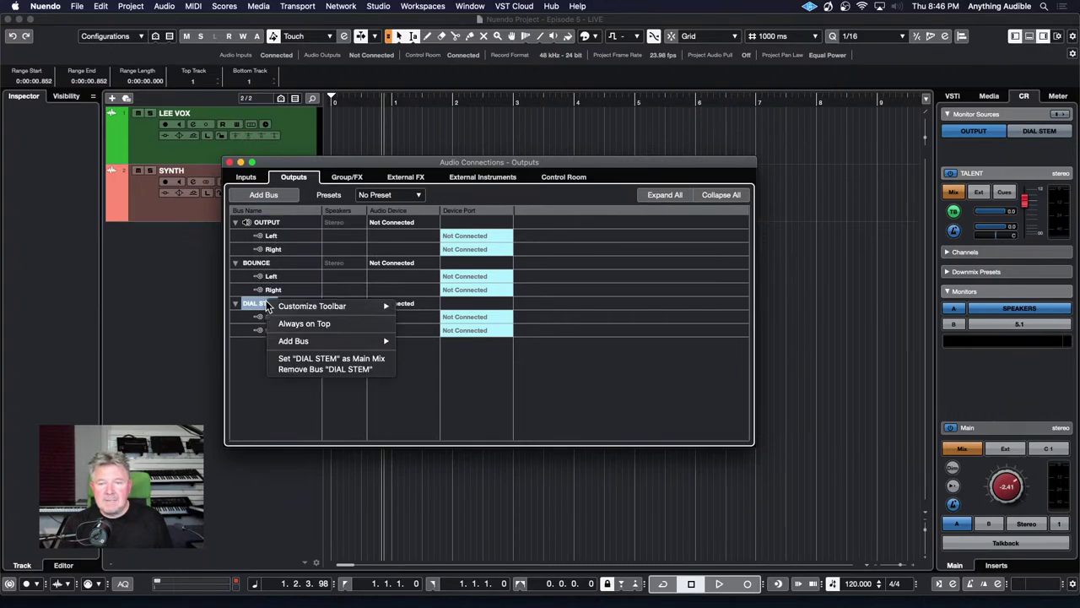
left_click(286, 359)
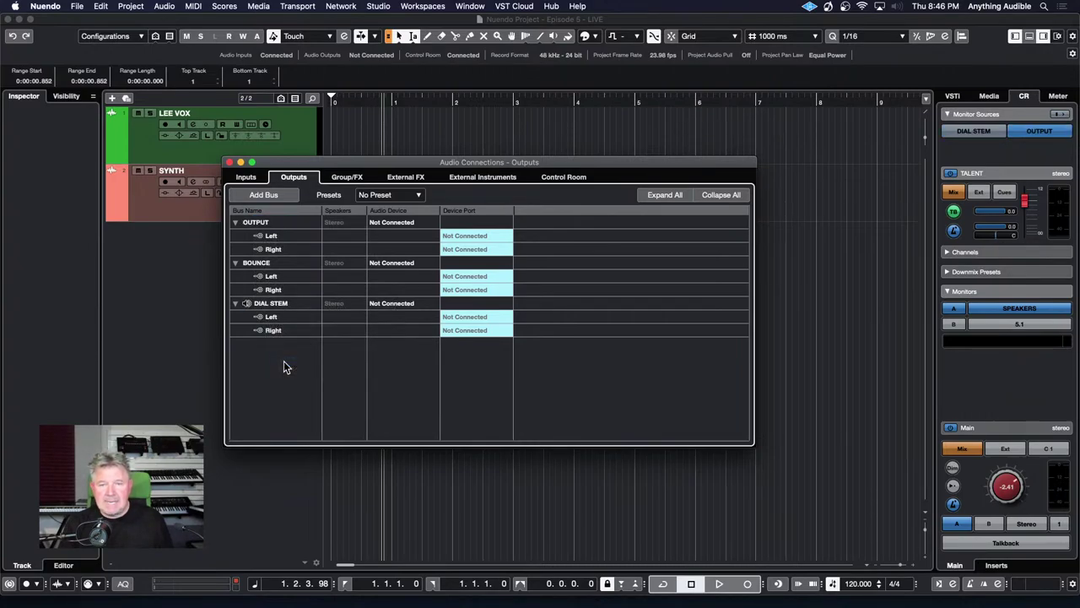
right_click(263, 221)
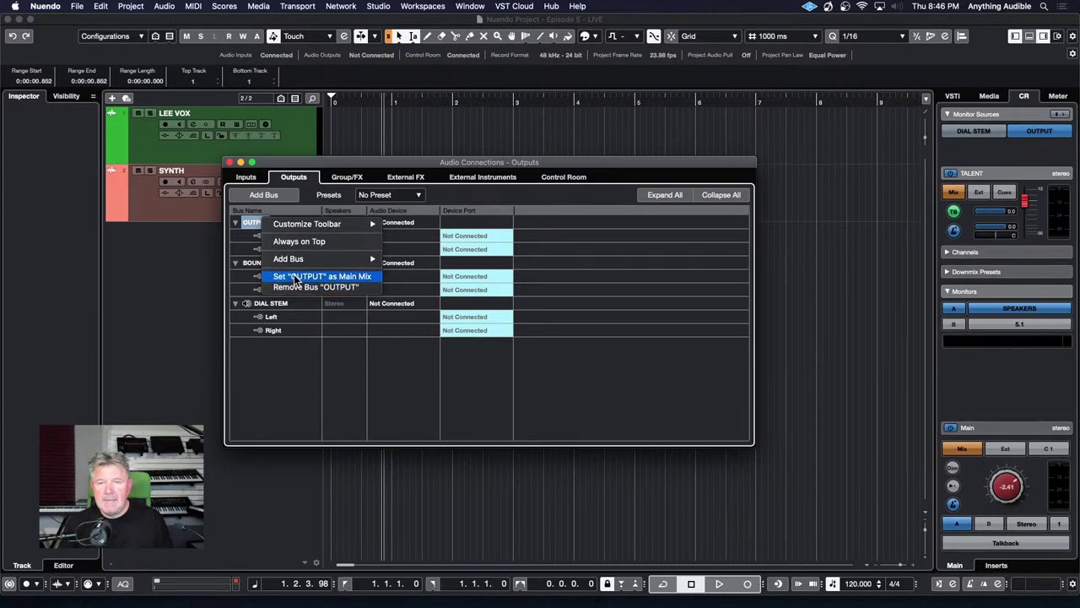
left_click(293, 276)
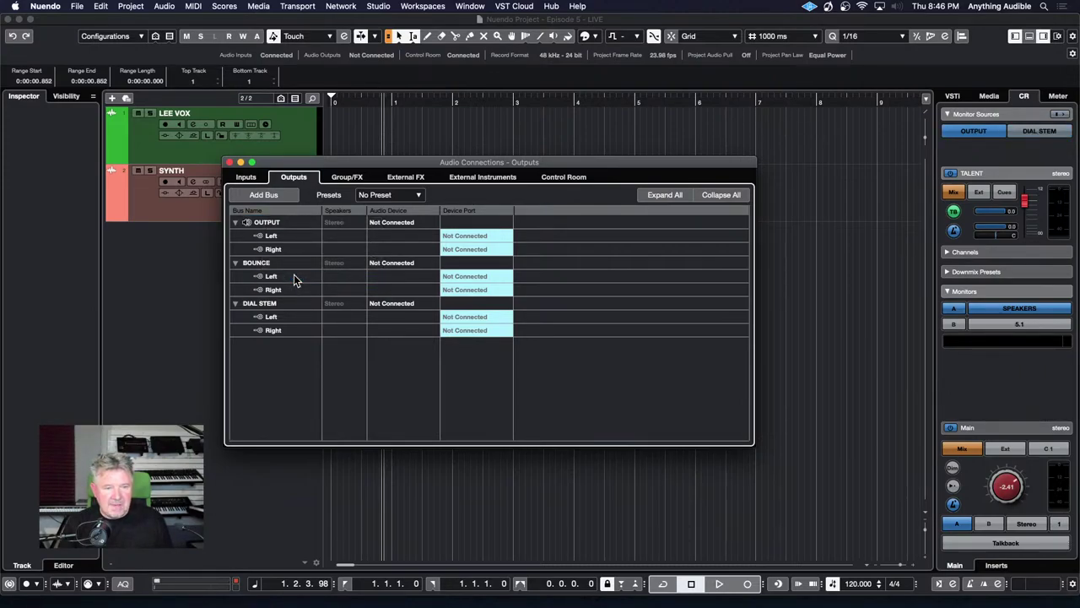
Step: Review the Control Room channel list in the audio connections and close the window
left_click(558, 178)
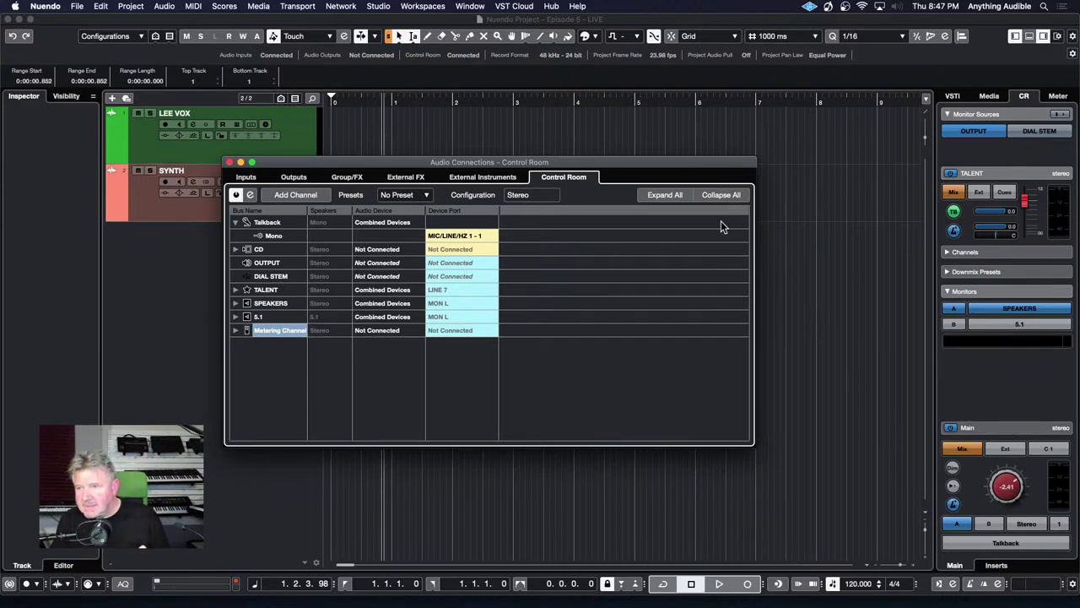
left_click_drag(716, 162, 831, 215)
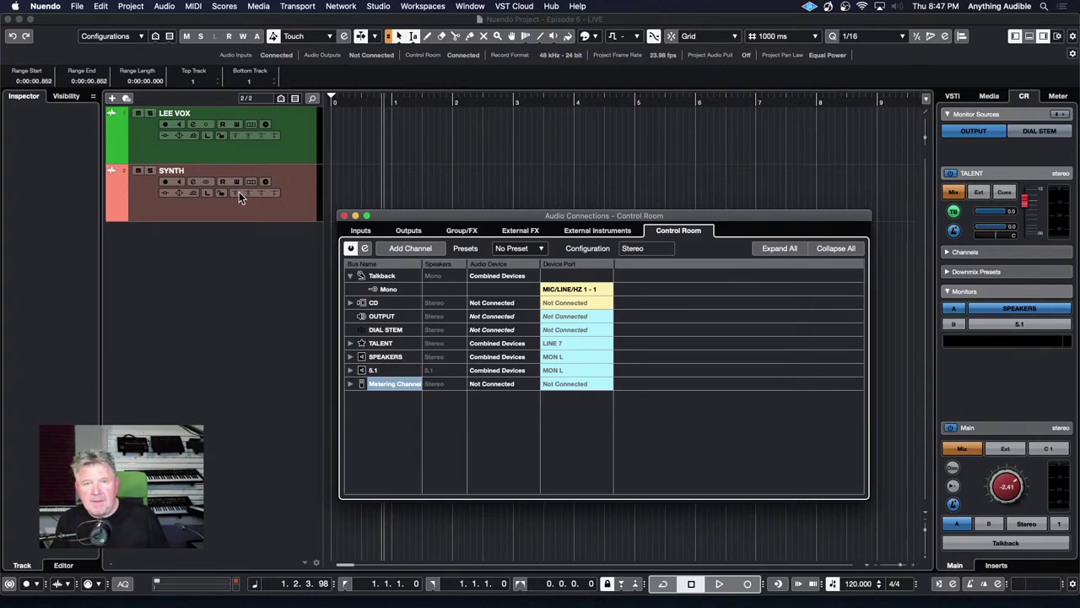
key("F4")
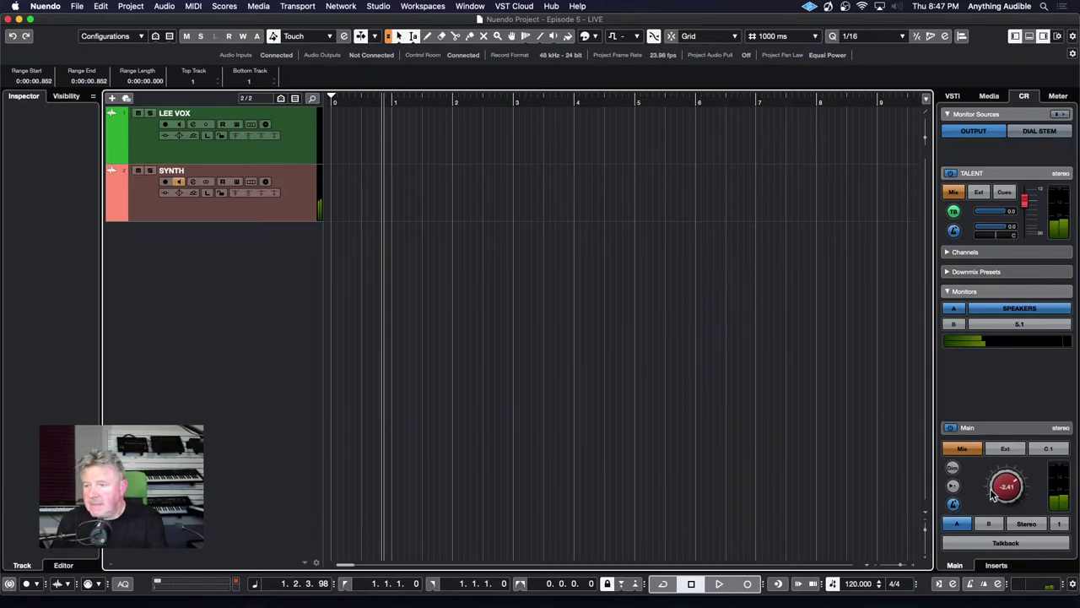
Step: Lower the Control Room's Main level to -3.13 and try dimming its signal on and off
mouse_move(1004, 497)
left_mouse_down()
mouse_move(1005, 550)
mouse_move(1004, 498)
left_mouse_up()
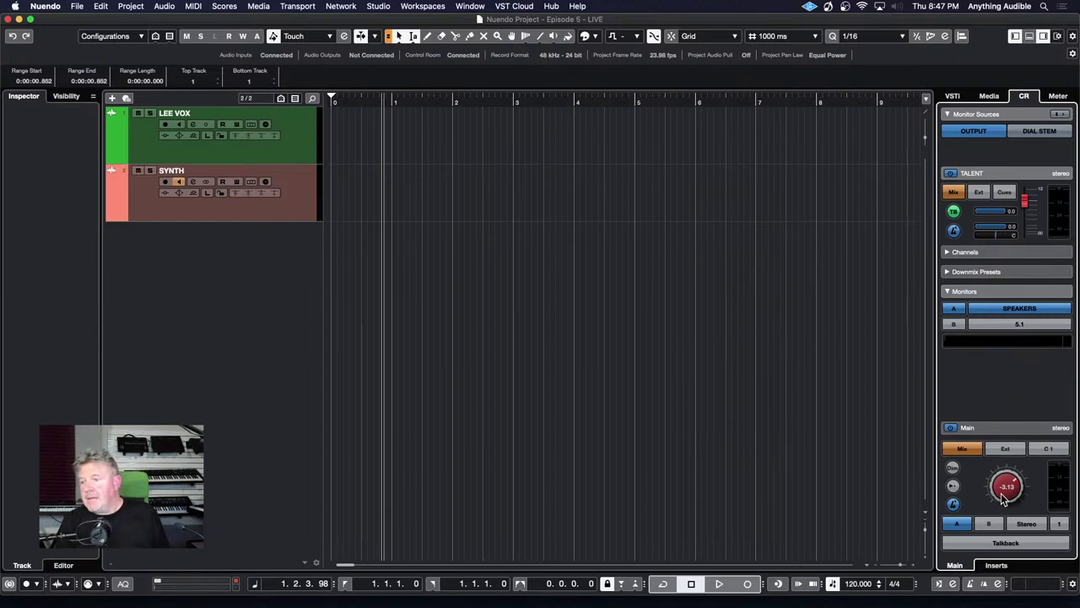
left_click(954, 469)
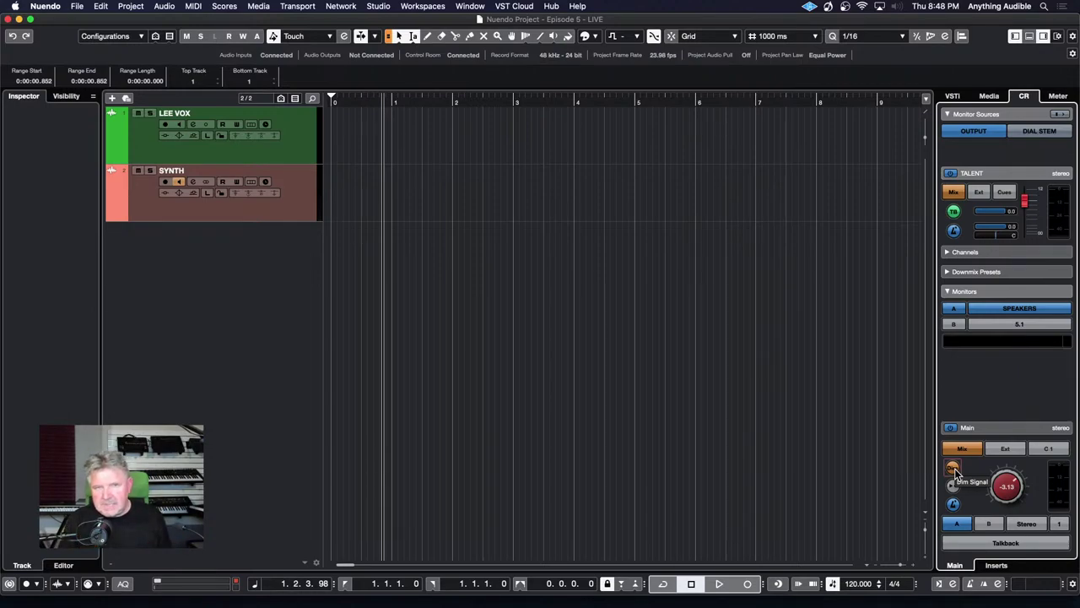
left_click(955, 474)
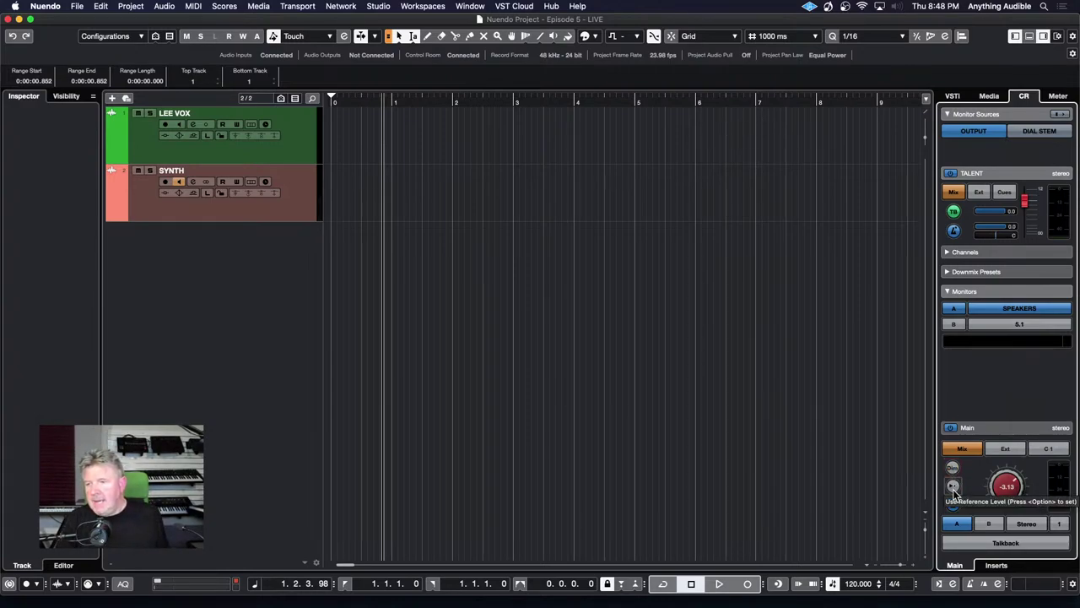
Step: Try the reference level on the Main channel and switch it off, and disable input monitoring on the SYNTH track
left_click(953, 488)
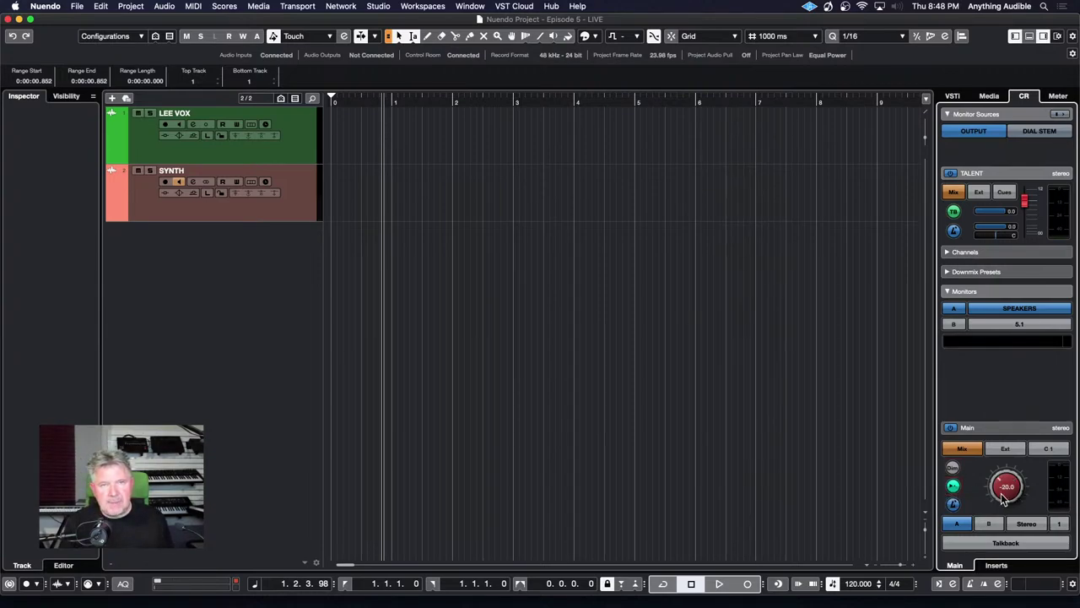
left_click(953, 488)
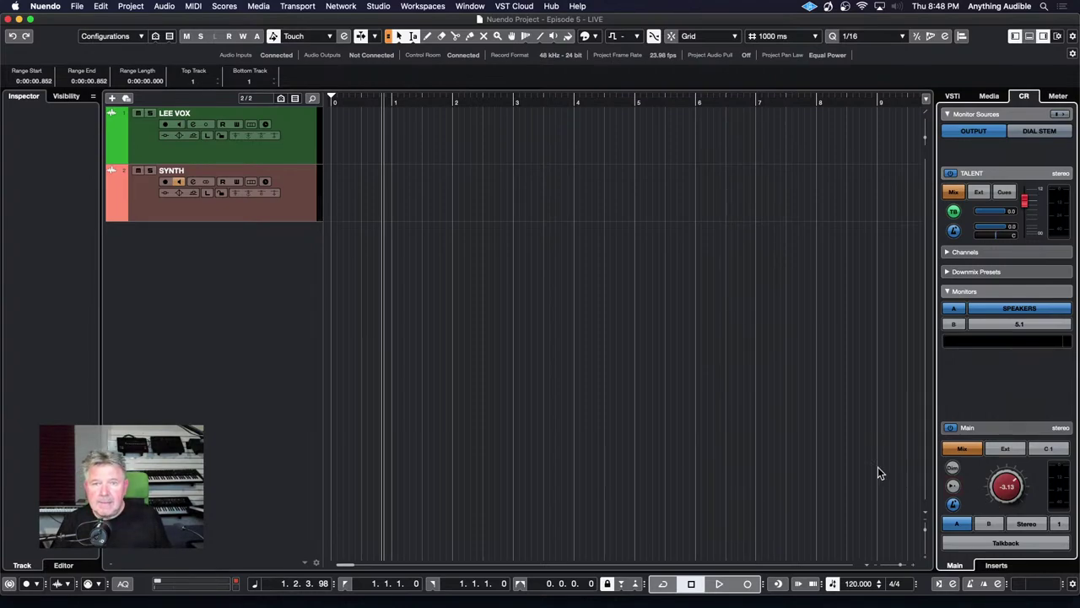
left_click(178, 183)
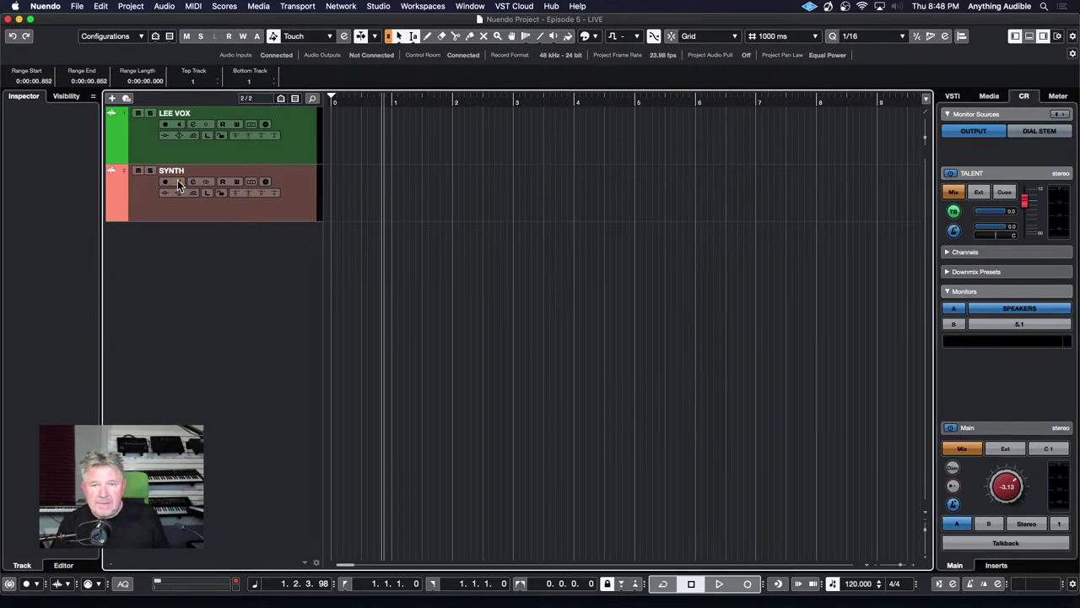